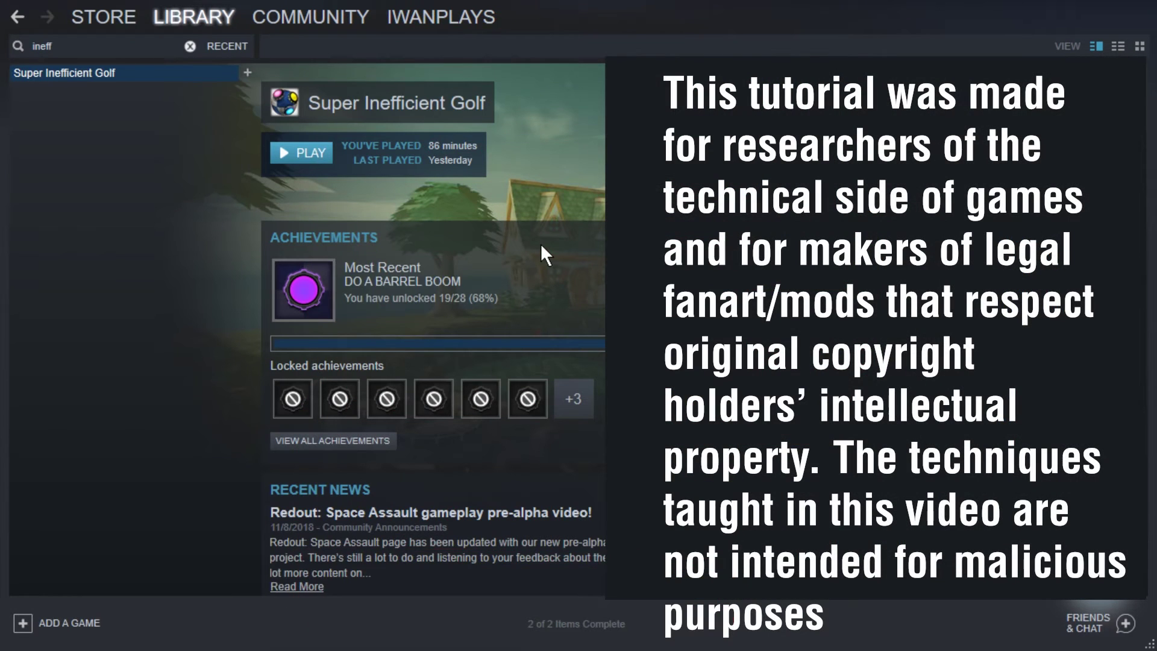
# - Show the Local Files tab of Super Inefficient Golf's Steam properties
pyautogui.rightClick(92, 74)
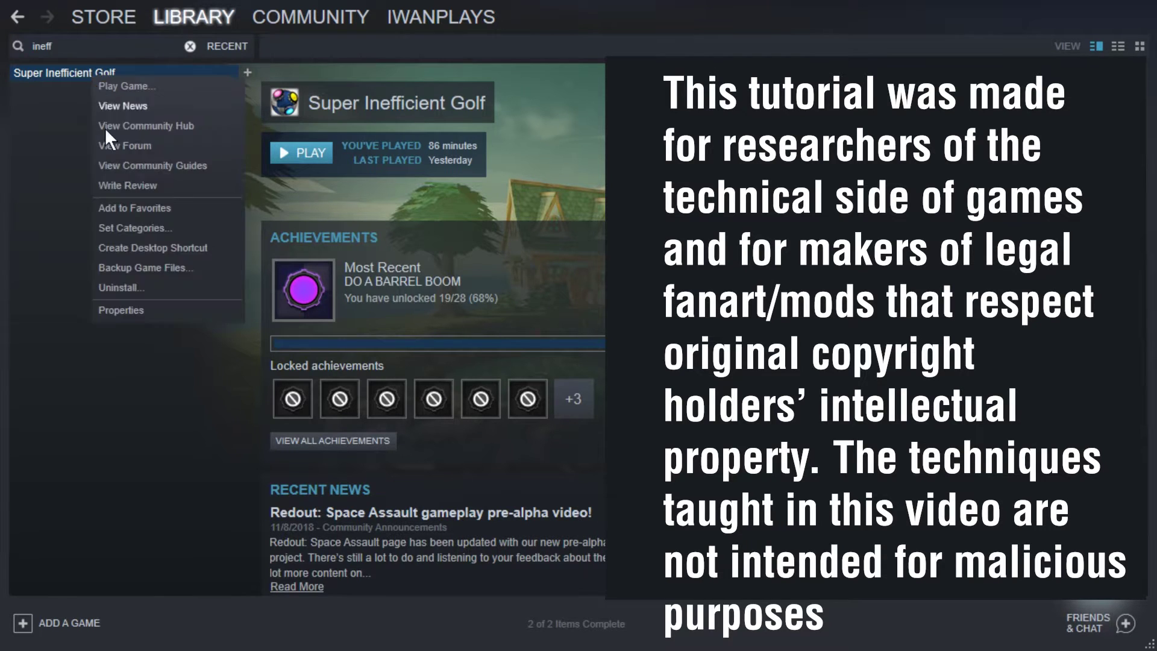
pyautogui.click(152, 310)
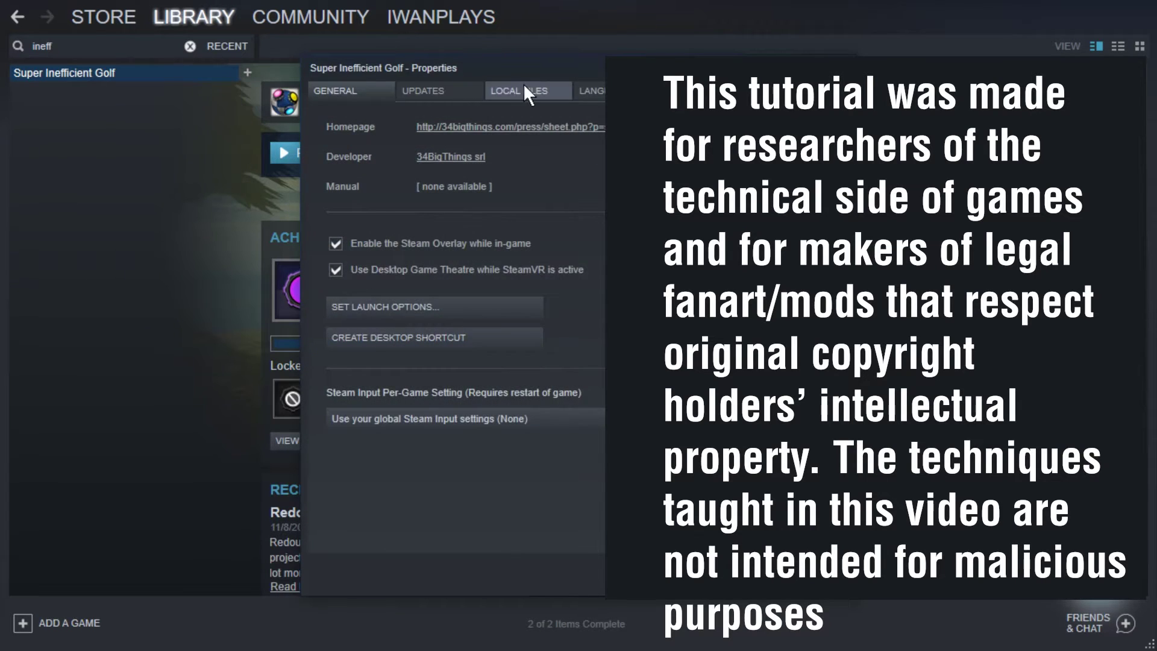
pyautogui.click(526, 92)
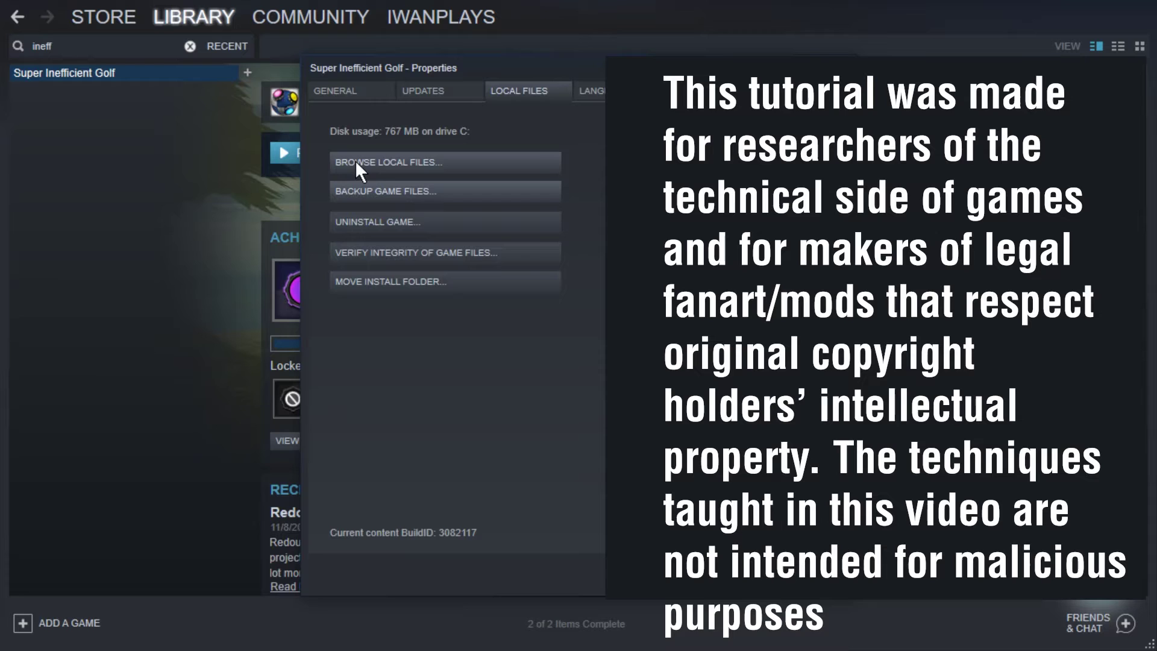
# - Browse the game's files and find stickysnowball-WindowsNoEditor.pak in stickysnowball\Content\Paks
pyautogui.click(400, 166)
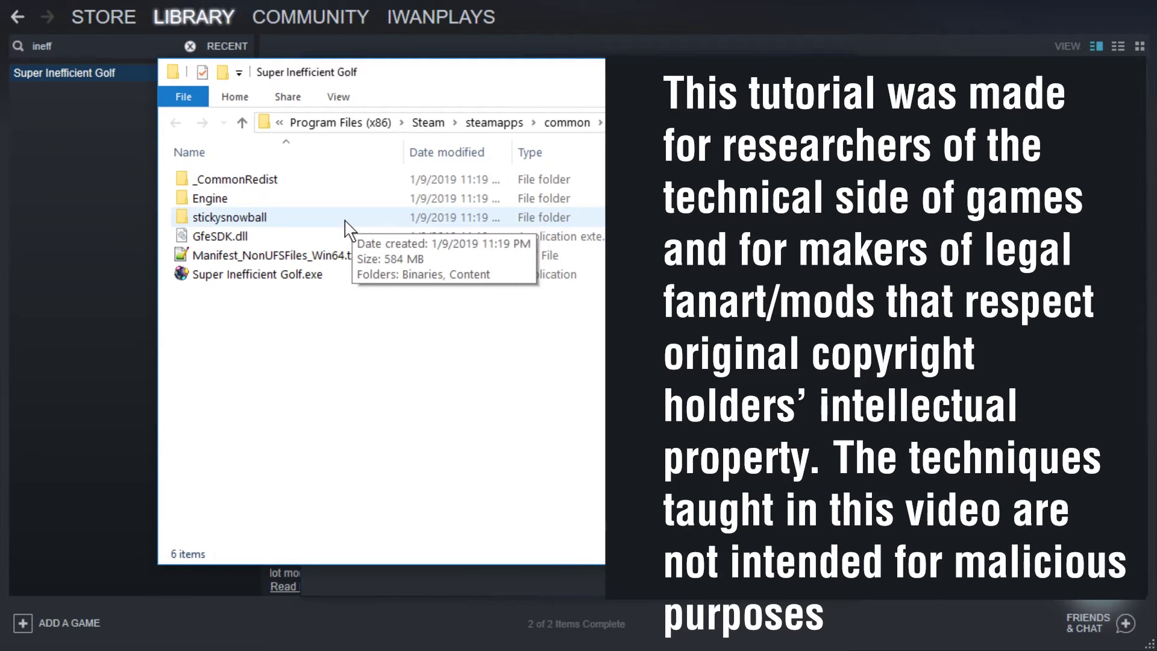
pyautogui.click(261, 223)
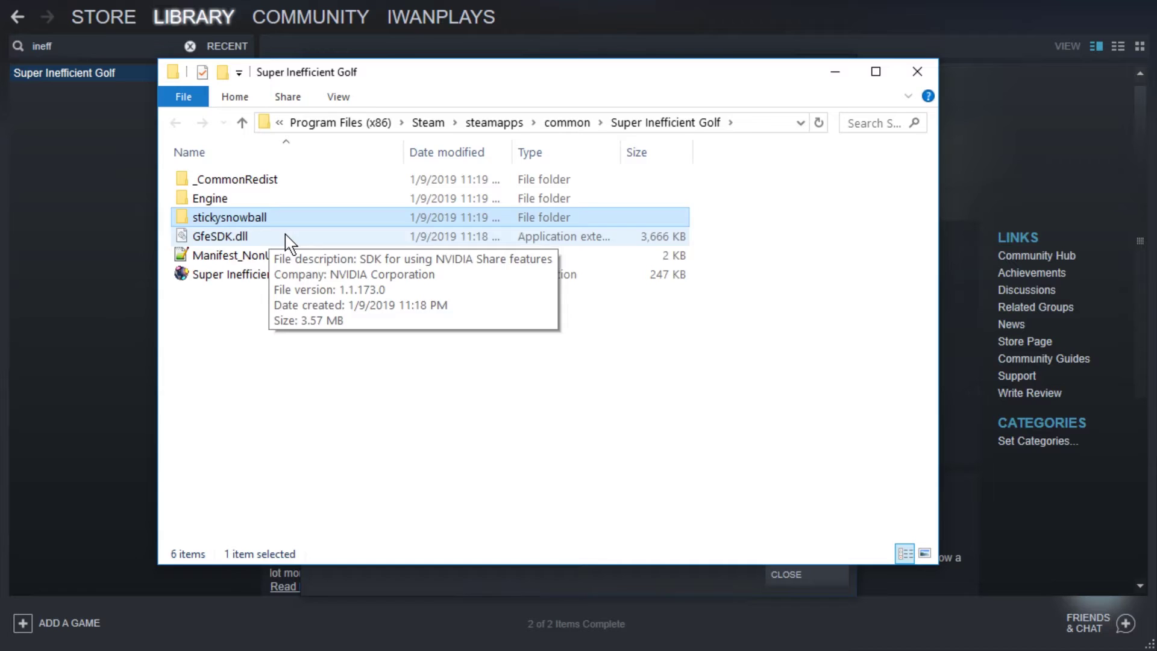
pyautogui.doubleClick(283, 217)
pyautogui.doubleClick(274, 181)
pyautogui.doubleClick(272, 179)
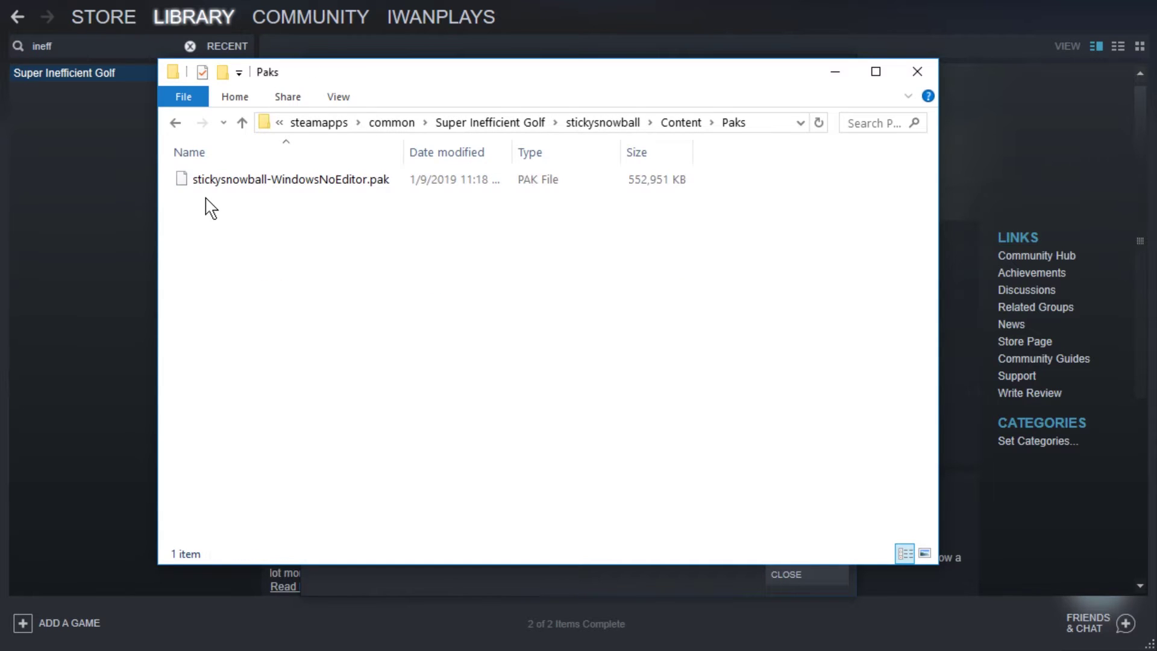
pyautogui.click(329, 183)
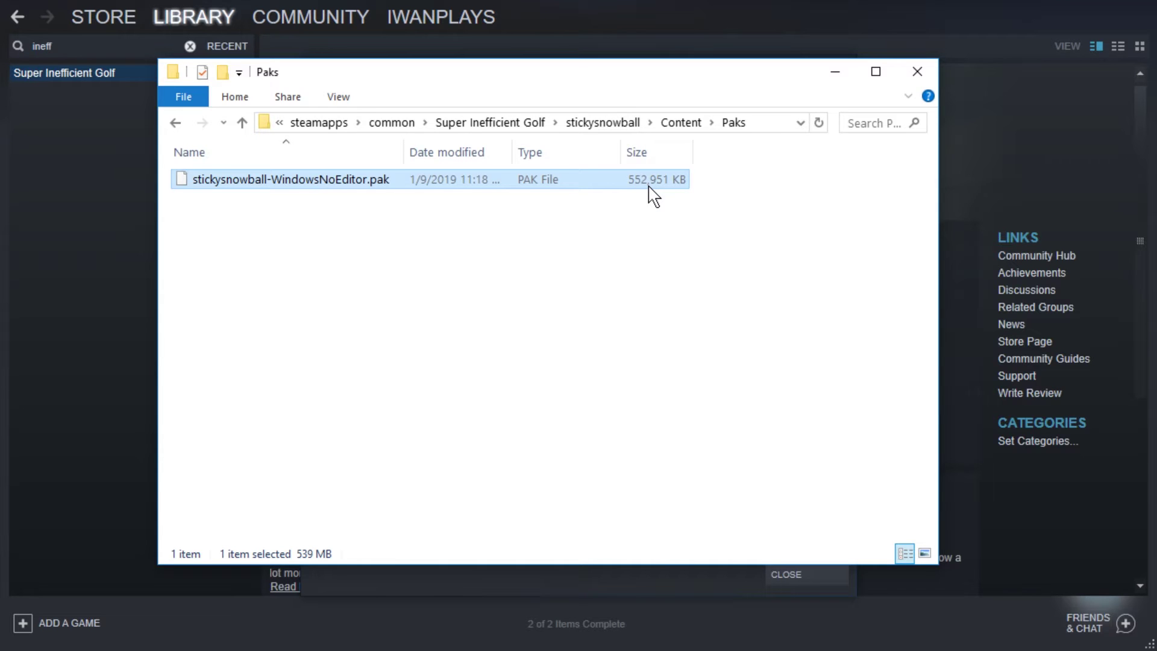
# - Go back and check stickysnowball-Win64-Shipping.exe in stickysnowball\Binaries\Win64
pyautogui.press('BackSpace')
pyautogui.press('BackSpace')
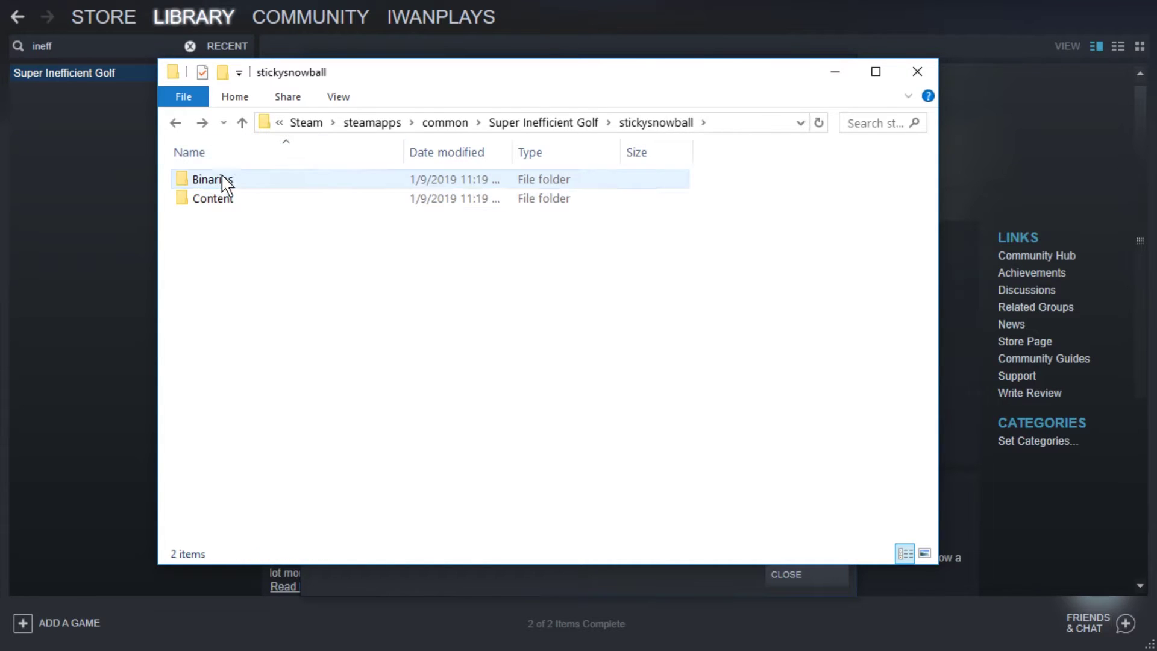
pyautogui.doubleClick(223, 180)
pyautogui.doubleClick(287, 180)
pyautogui.click(374, 187)
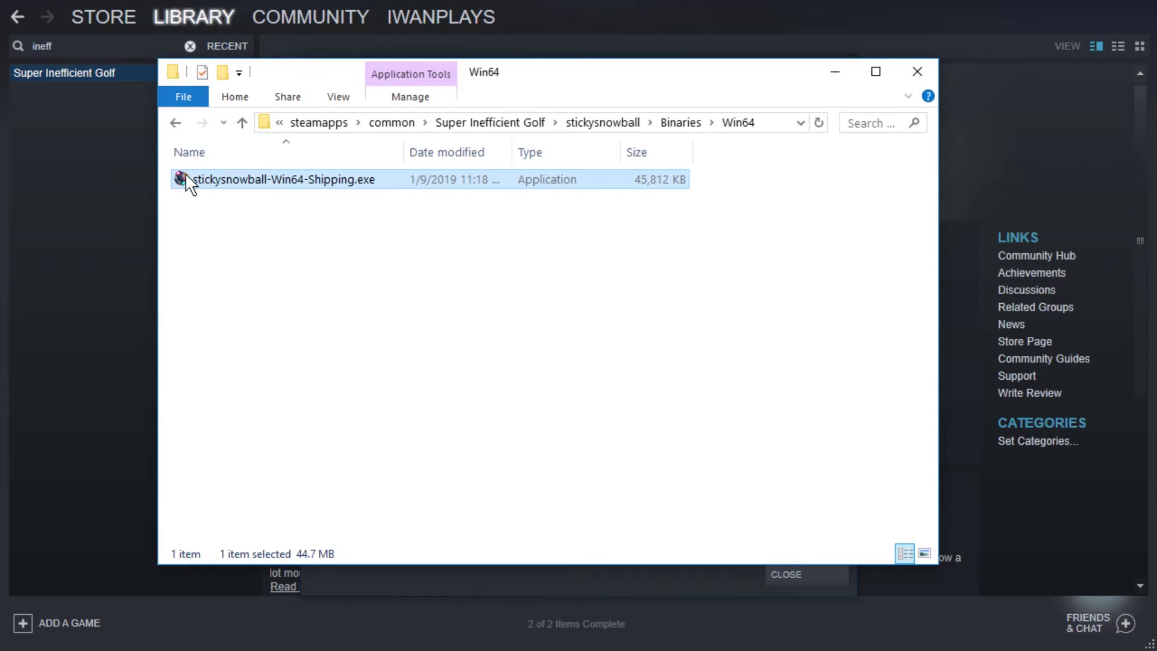
# - Browse Engine\Binaries\ThirdParty's Ogg\Win64 and Steamworks\Steamv139 folders
pyautogui.press('BackSpace')
pyautogui.press('BackSpace')
pyautogui.press('BackSpace')
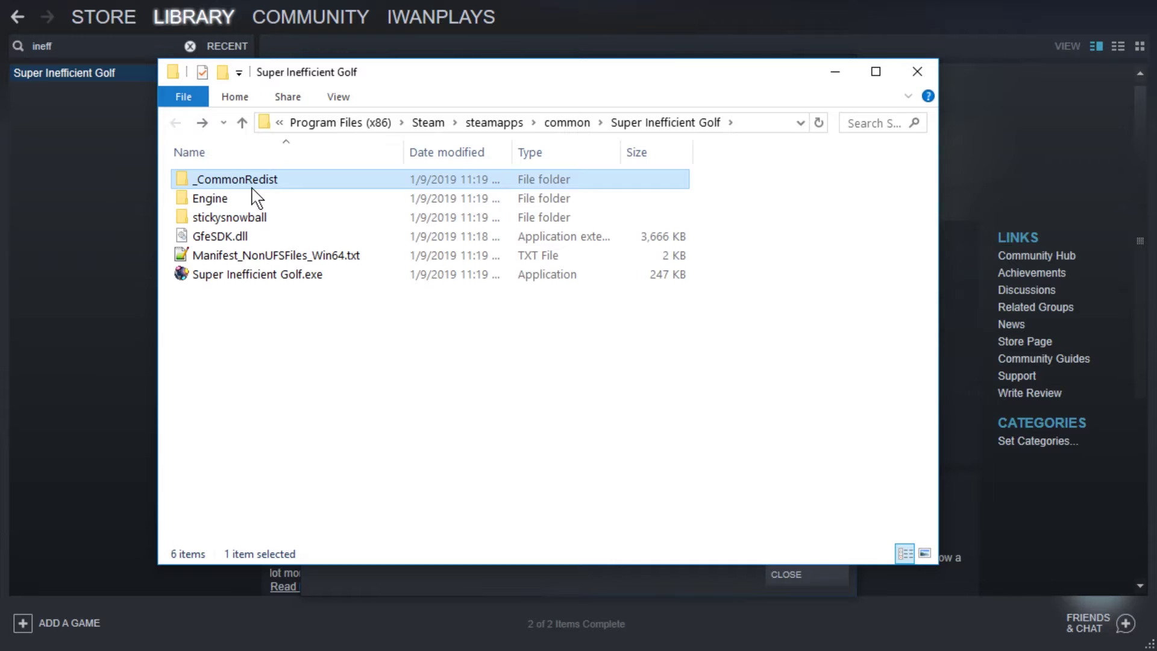
pyautogui.doubleClick(252, 192)
pyautogui.doubleClick(247, 183)
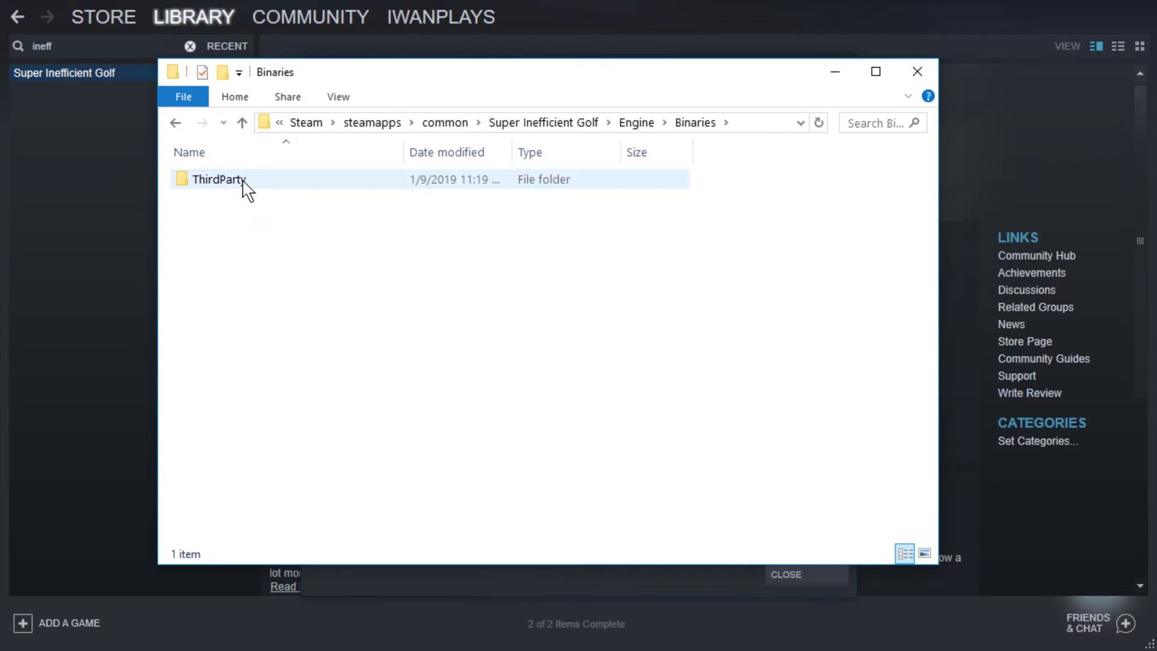
pyautogui.doubleClick(247, 181)
pyautogui.doubleClick(245, 211)
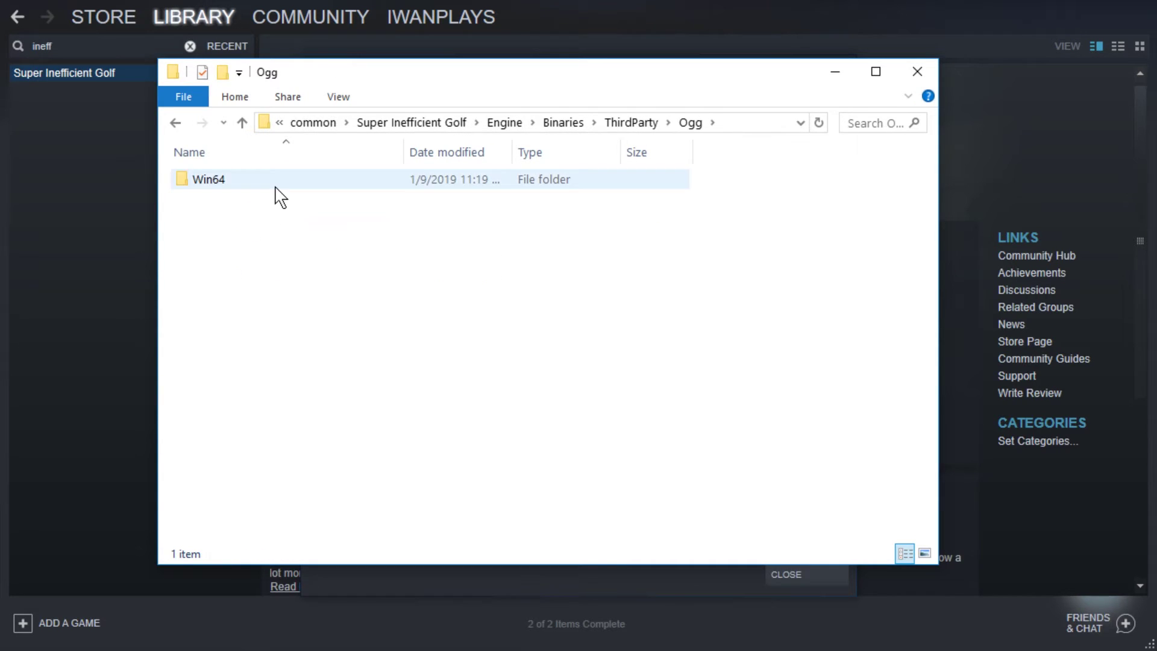
pyautogui.doubleClick(276, 186)
pyautogui.press('BackSpace')
pyautogui.press('BackSpace')
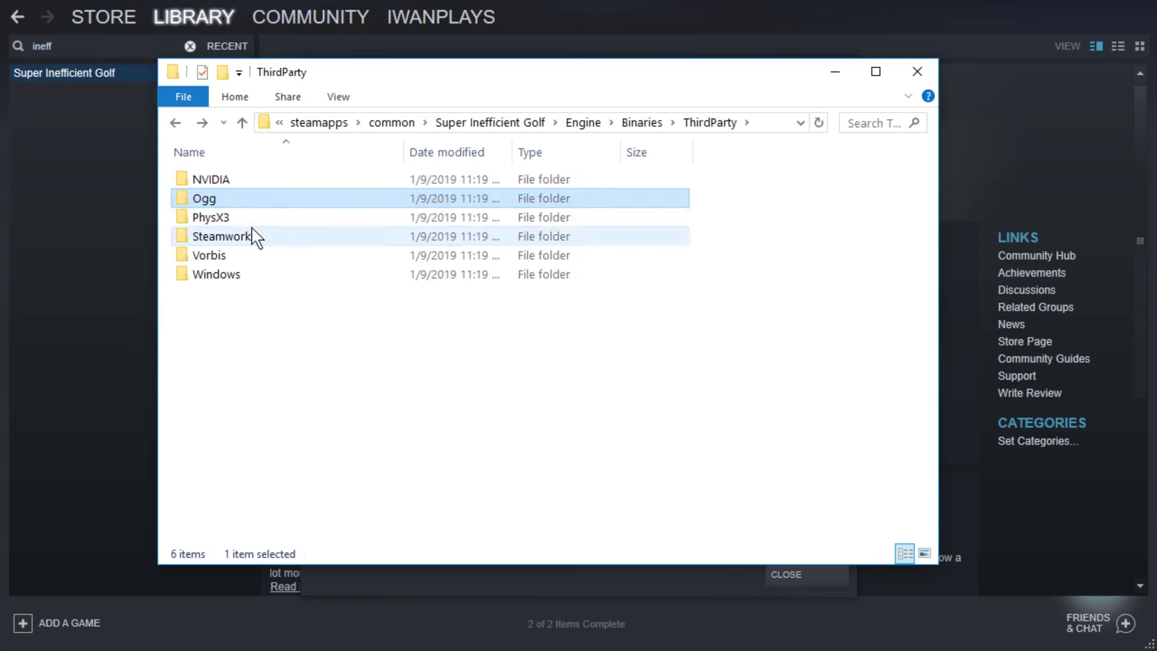
pyautogui.doubleClick(253, 234)
pyautogui.doubleClick(293, 187)
pyautogui.press('BackSpace')
pyautogui.press('BackSpace')
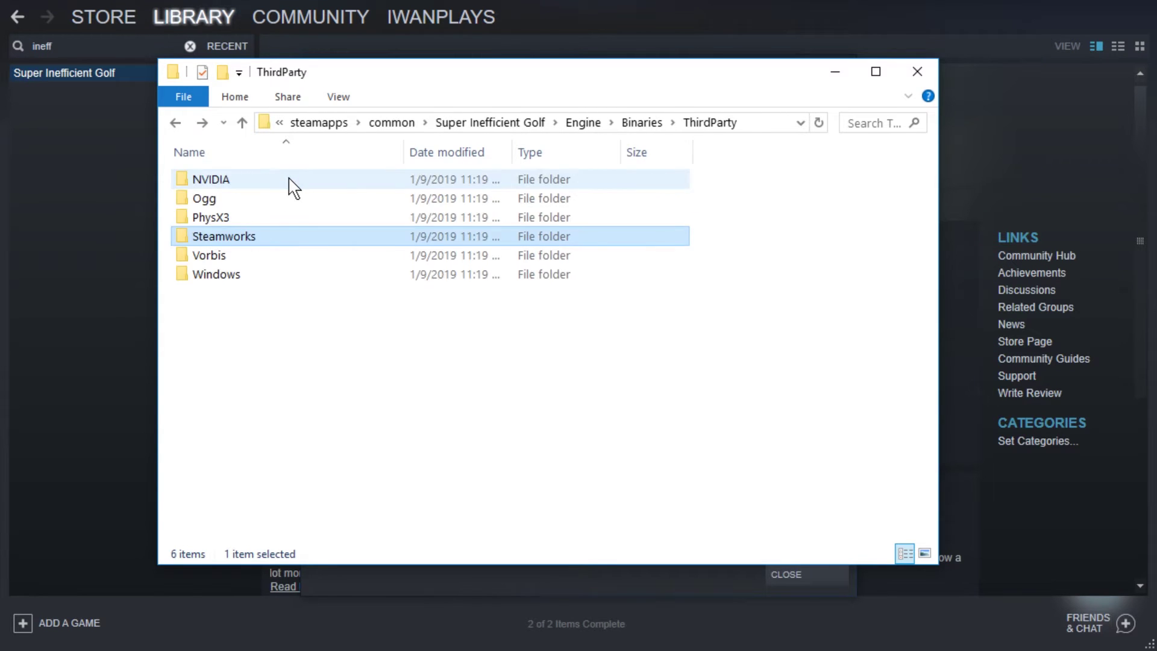
# - Look inside ThirdParty's Windows\DirectX\x64 folder
pyautogui.doubleClick(247, 273)
pyautogui.doubleClick(258, 184)
pyautogui.doubleClick(253, 180)
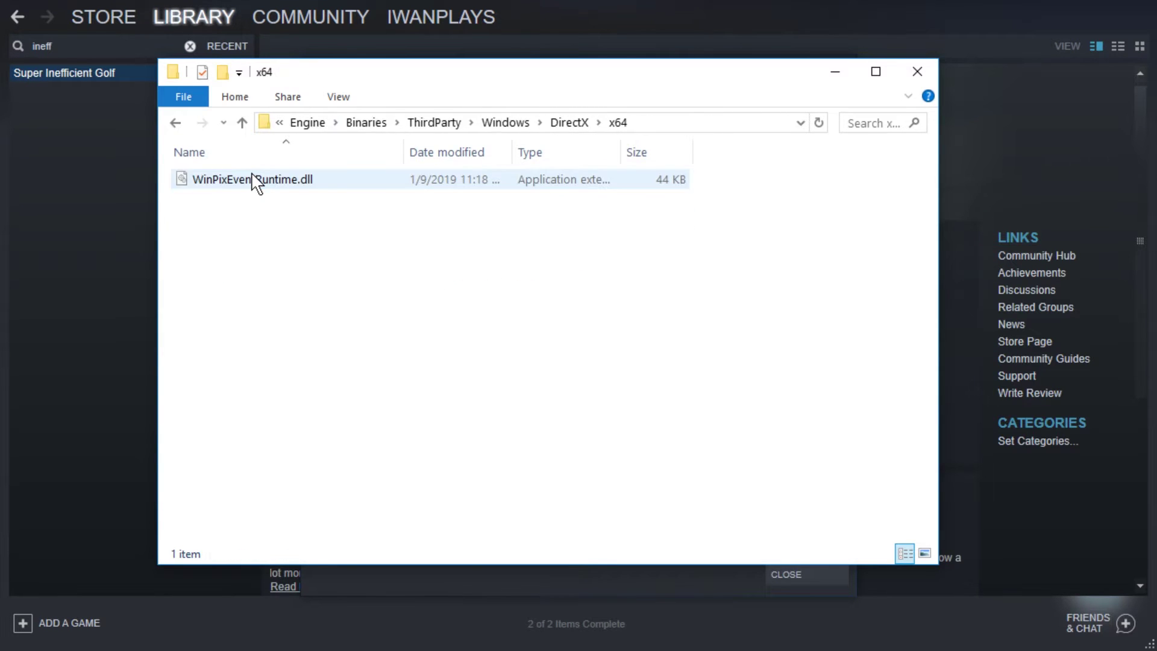
pyautogui.press('BackSpace')
pyautogui.press('BackSpace')
pyautogui.click(273, 202)
pyautogui.click(268, 183)
pyautogui.doubleClick(269, 183)
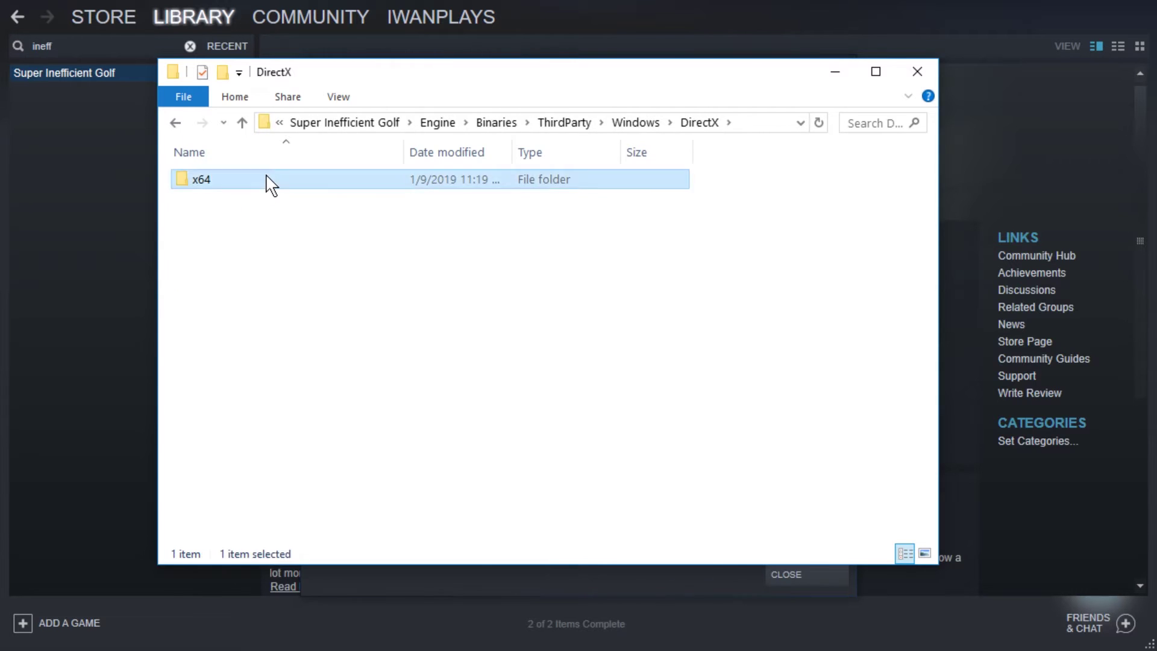
pyautogui.doubleClick(268, 183)
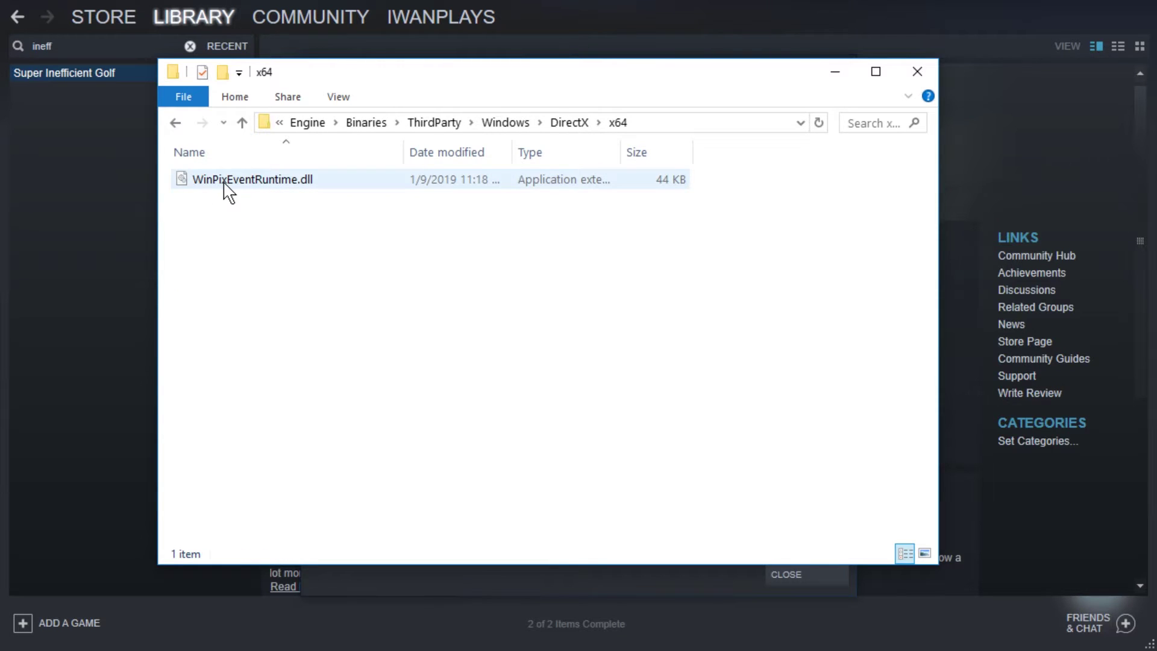
pyautogui.press('BackSpace')
pyautogui.press('BackSpace')
pyautogui.press('BackSpace')
# - Check ThirdParty's NVIDIA\NVaftermath\Win64 folder, then back out toward Engine
pyautogui.press('Home')
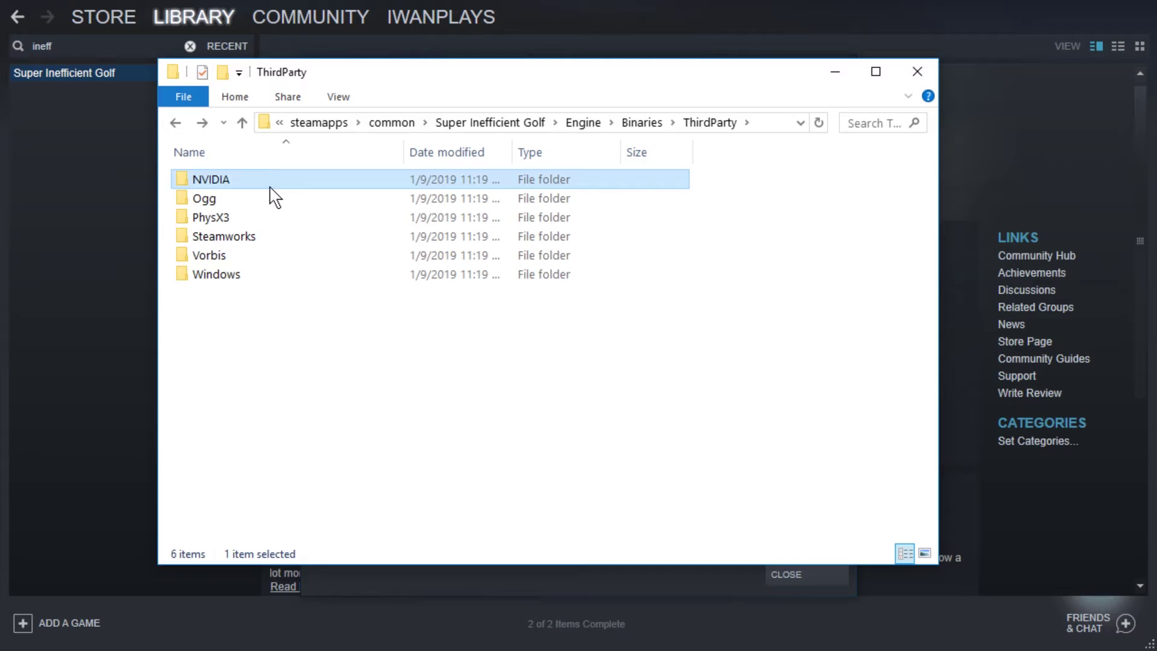
pyautogui.doubleClick(270, 183)
pyautogui.doubleClick(269, 183)
pyautogui.doubleClick(269, 183)
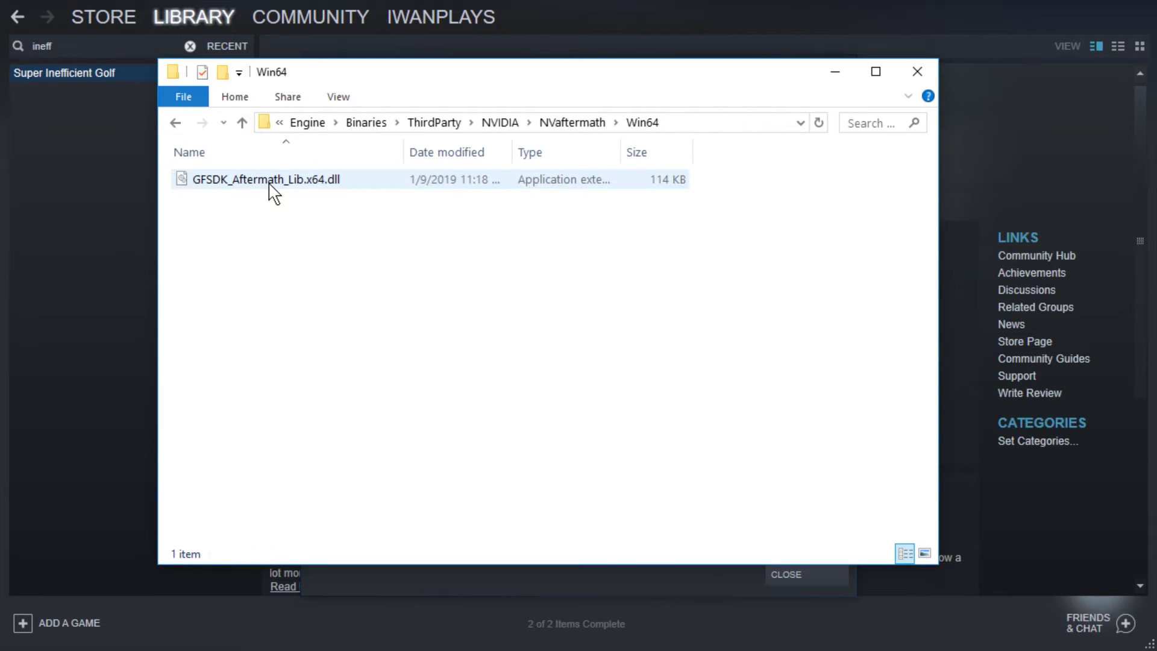
pyautogui.press('BackSpace')
pyautogui.press('BackSpace')
pyautogui.press('BackSpace')
pyautogui.press('BackSpace')
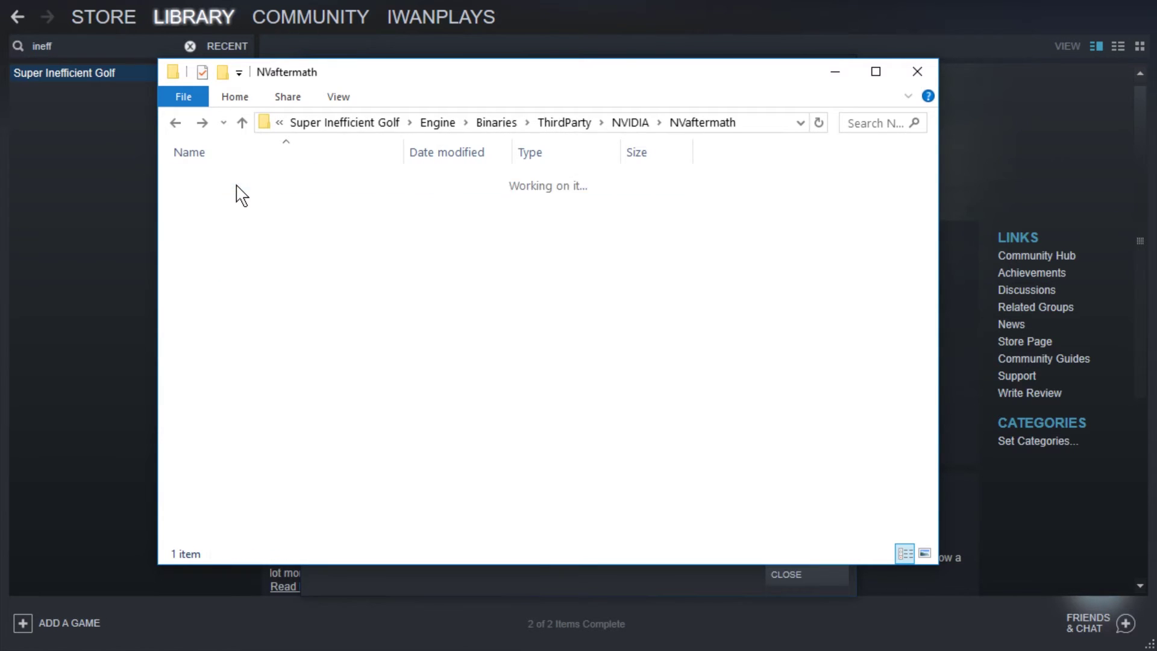
pyautogui.press('BackSpace')
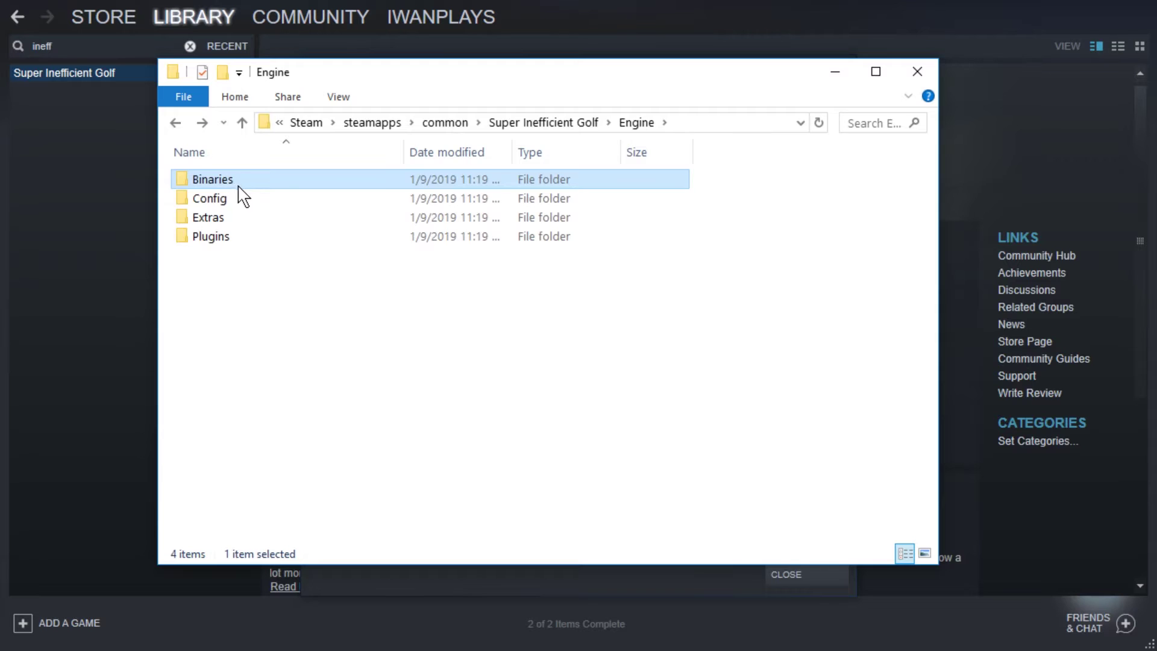
pyautogui.doubleClick(236, 198)
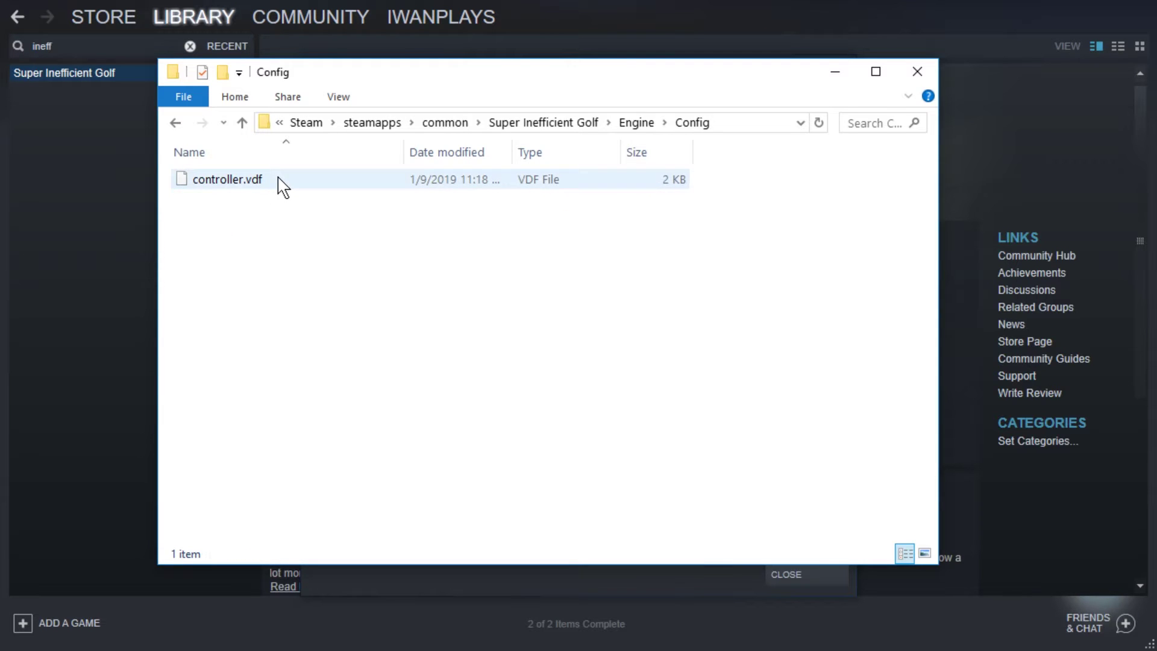
pyautogui.press('BackSpace')
pyautogui.click(231, 218)
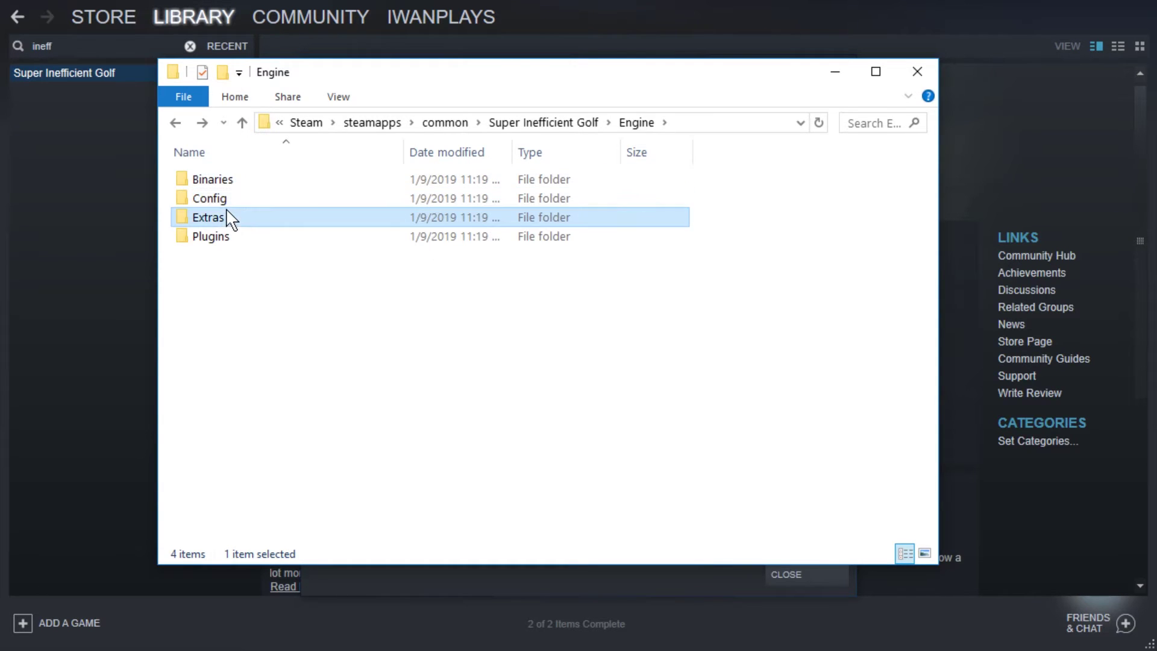
pyautogui.doubleClick(241, 218)
pyautogui.doubleClick(243, 180)
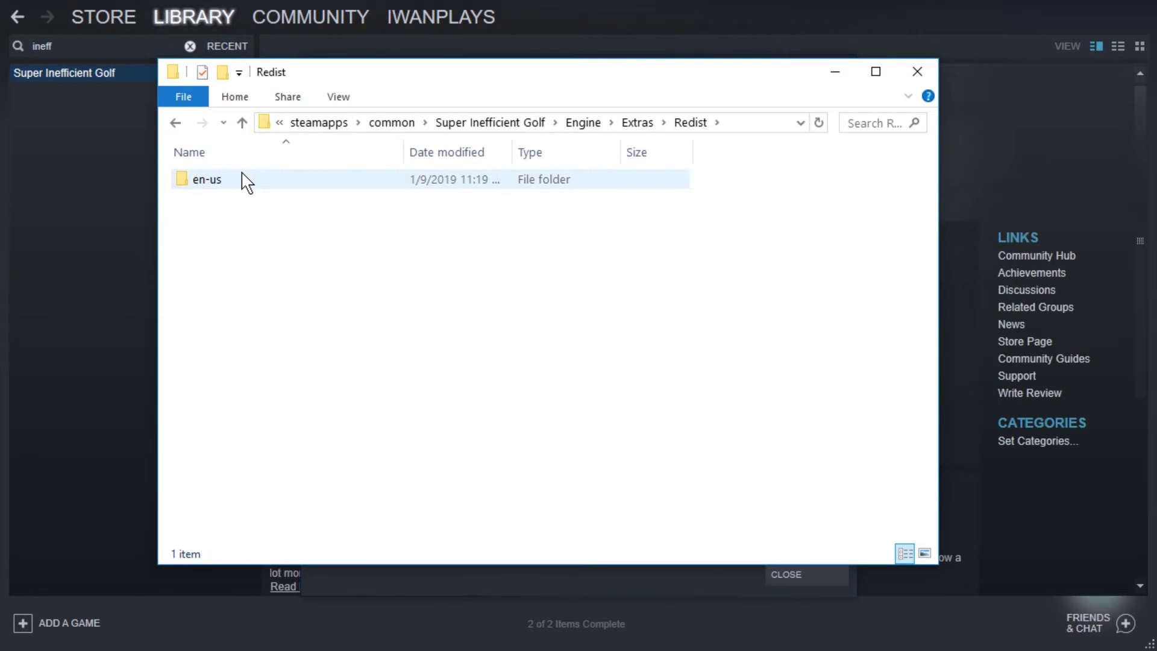
pyautogui.doubleClick(243, 179)
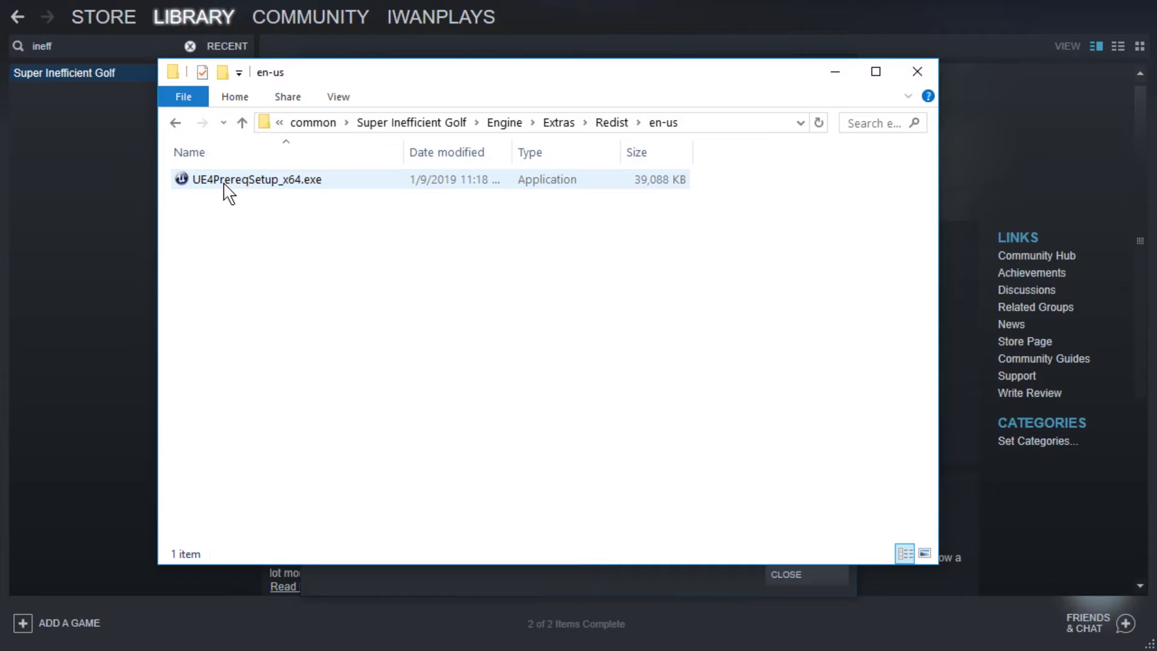
pyautogui.doubleClick(252, 181)
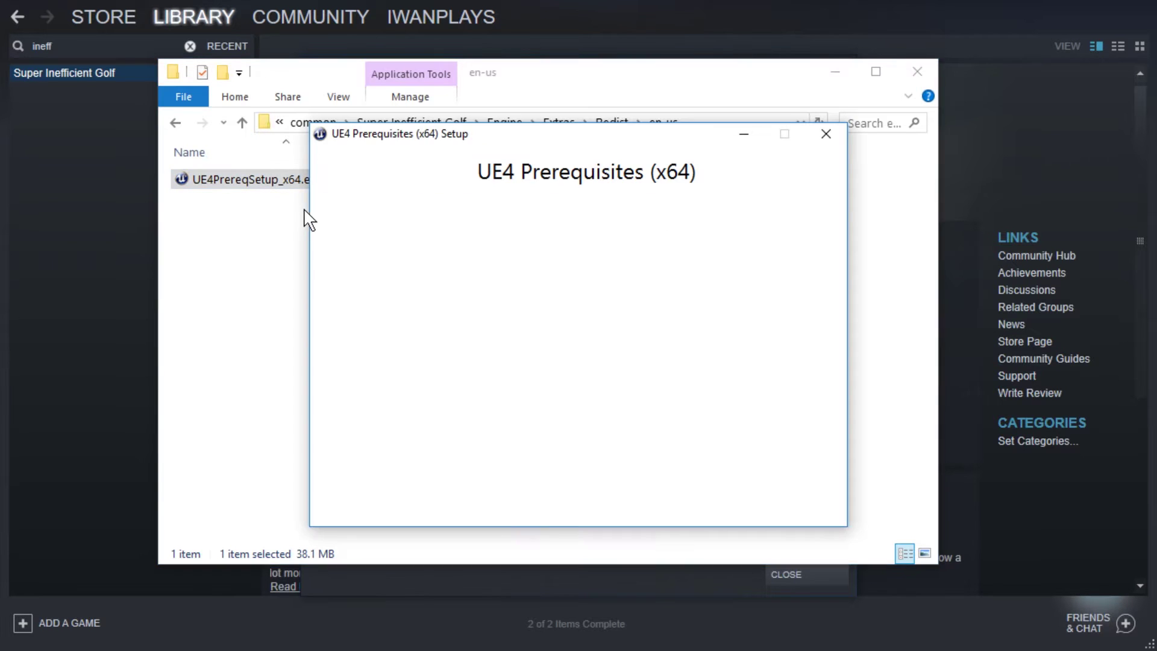
pyautogui.click(808, 505)
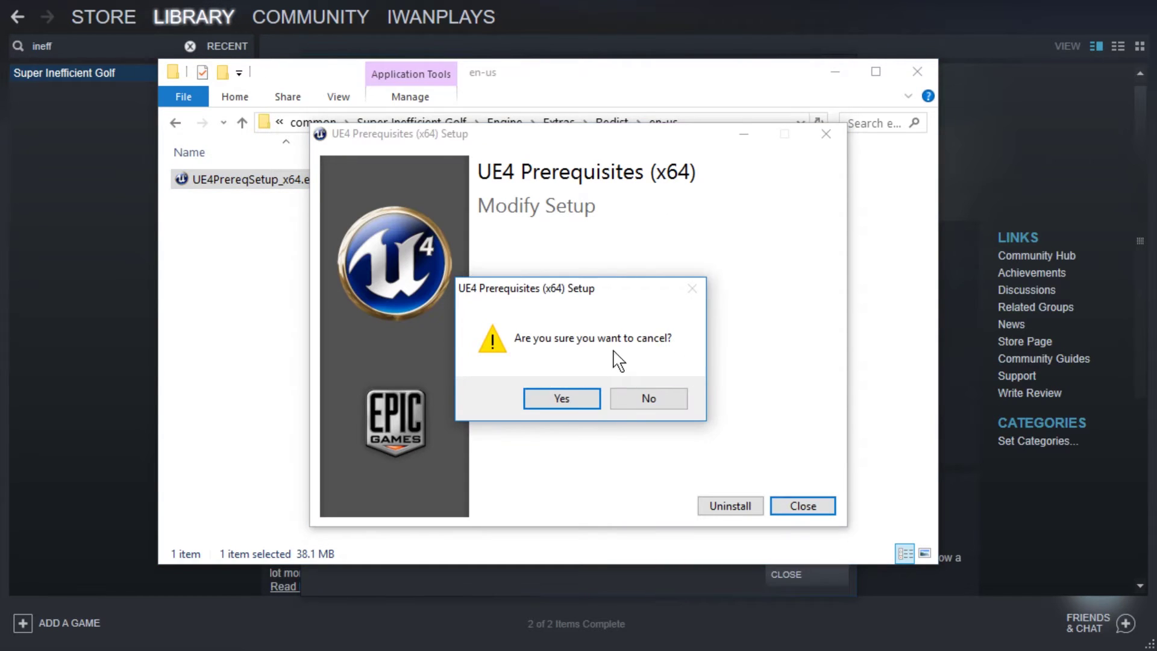
pyautogui.click(535, 403)
pyautogui.press('BackSpace')
pyautogui.press('BackSpace')
pyautogui.press('BackSpace')
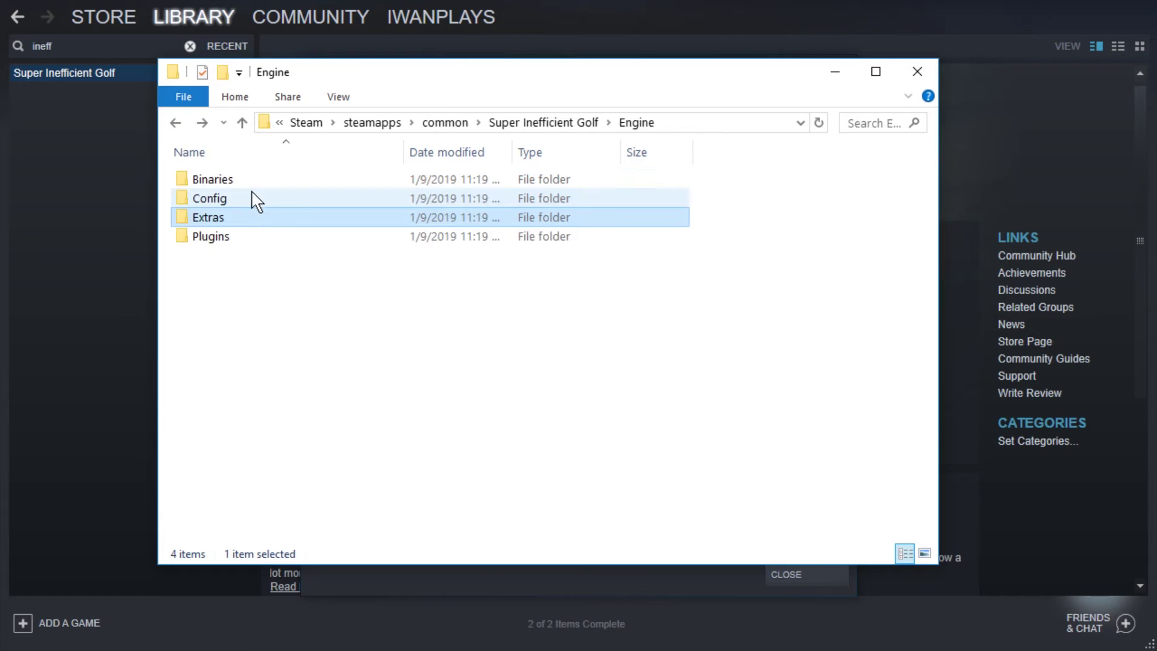
# - Drill into Engine's Plugins\Runtime\Nvidia\Ansel folders, then back out
pyautogui.click(211, 238)
pyautogui.press('Return')
pyautogui.doubleClick(269, 180)
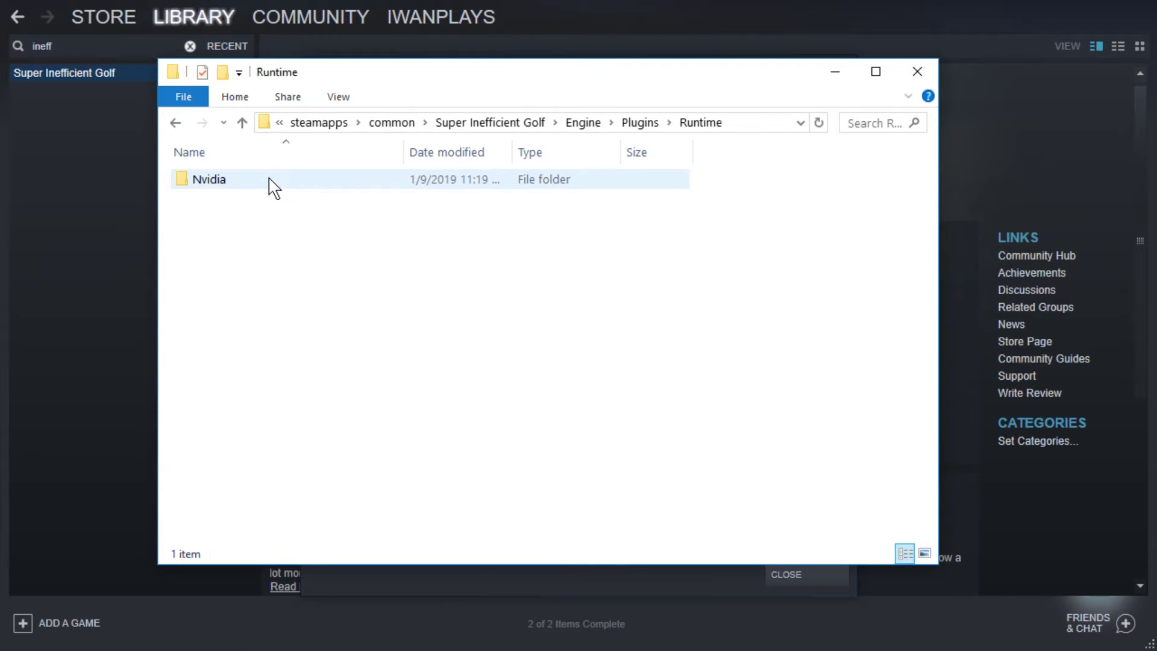
pyautogui.doubleClick(269, 179)
pyautogui.doubleClick(269, 180)
pyautogui.doubleClick(269, 180)
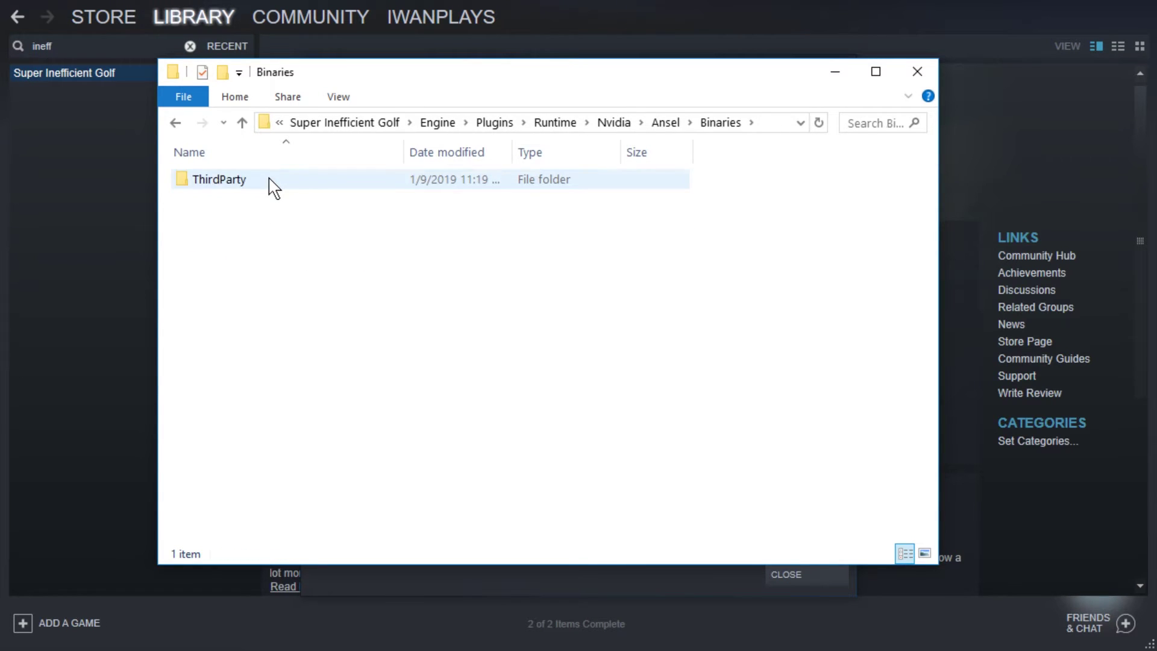
pyautogui.doubleClick(269, 179)
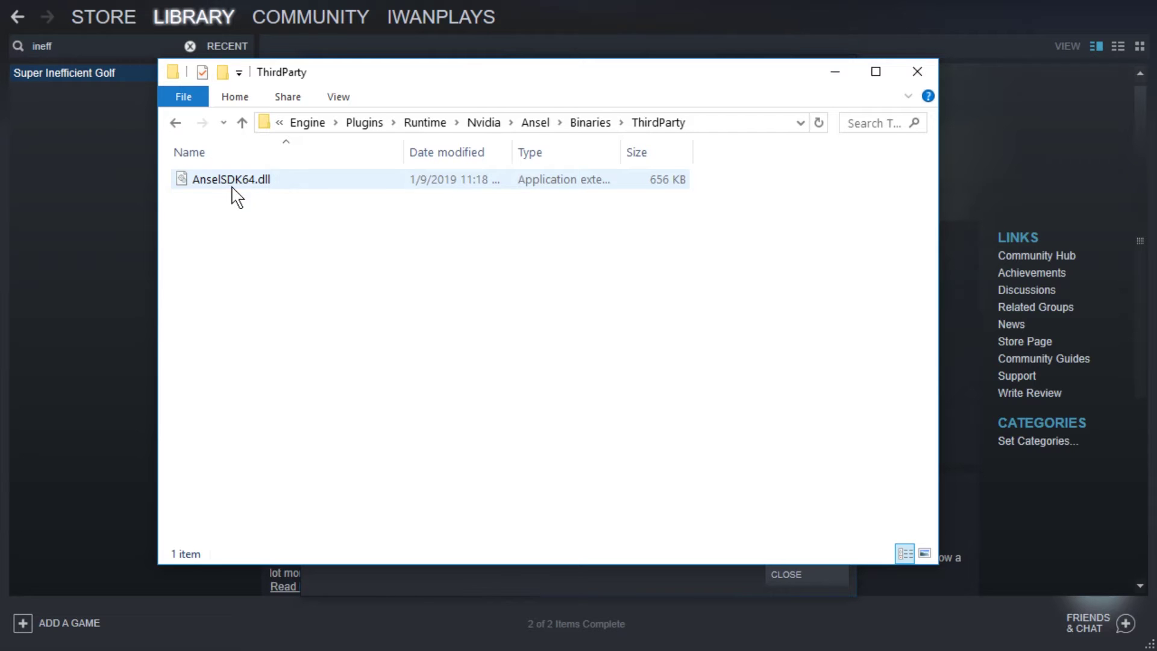
pyautogui.press('BackSpace')
pyautogui.press('BackSpace')
pyautogui.press('BackSpace')
pyautogui.press('BackSpace')
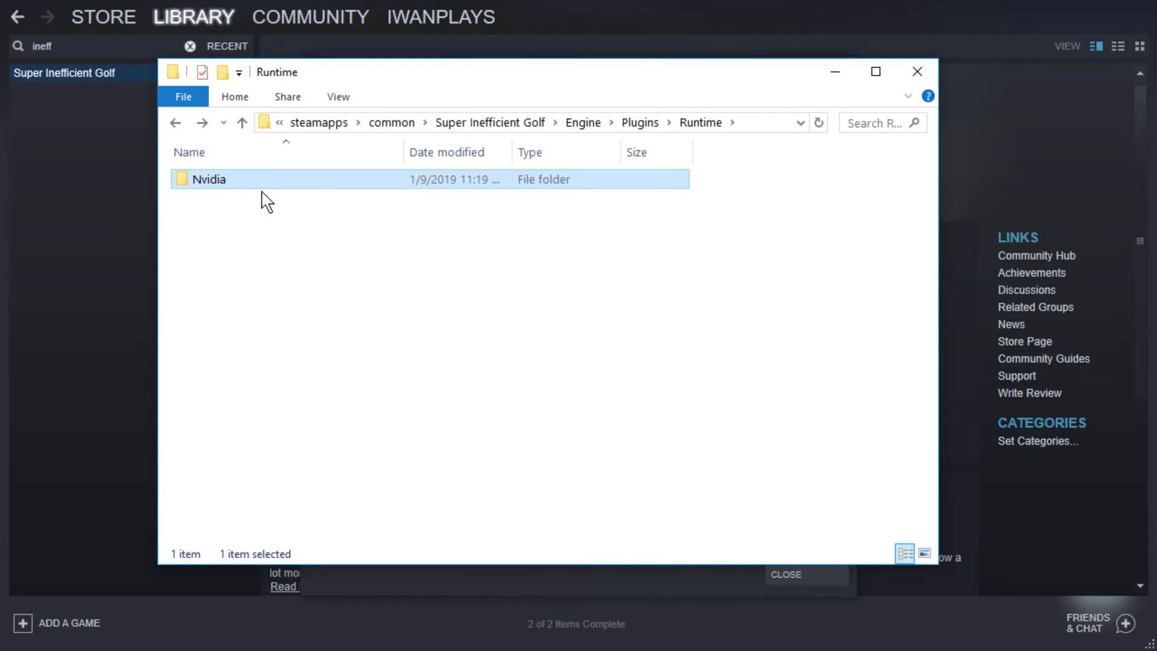
pyautogui.press('BackSpace')
pyautogui.press('BackSpace')
pyautogui.press('BackSpace')
# - Check the size of _CommonRedist\DirectX\Jun2010: 98.1 MB across 158 files
pyautogui.press('Up')
pyautogui.press('Return')
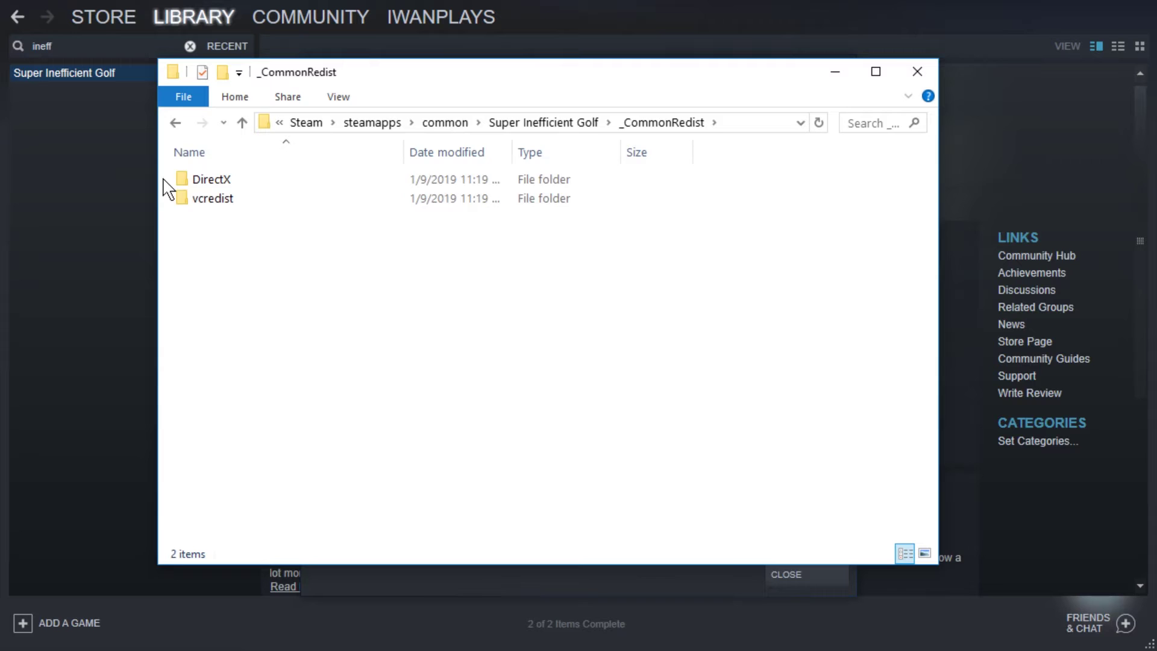
pyautogui.click(212, 201)
pyautogui.doubleClick(229, 181)
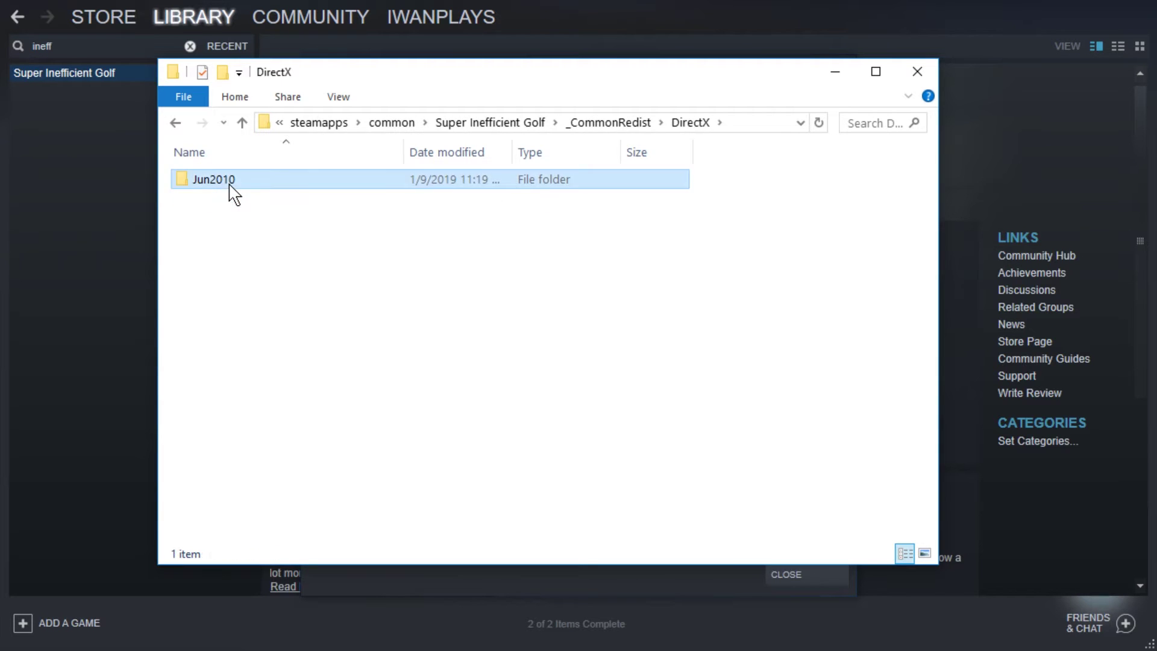
pyautogui.doubleClick(229, 181)
pyautogui.scroll(-12, 289, 290)
pyautogui.scroll(-15, 290, 298)
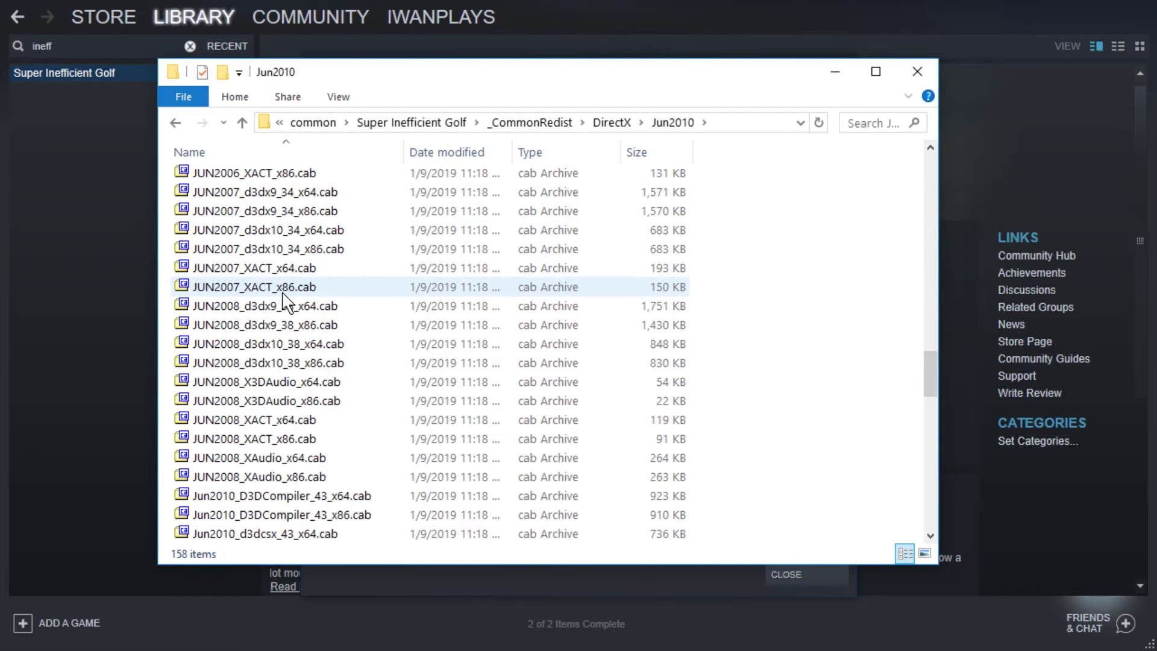
pyautogui.hotkey('alt', 'Return')
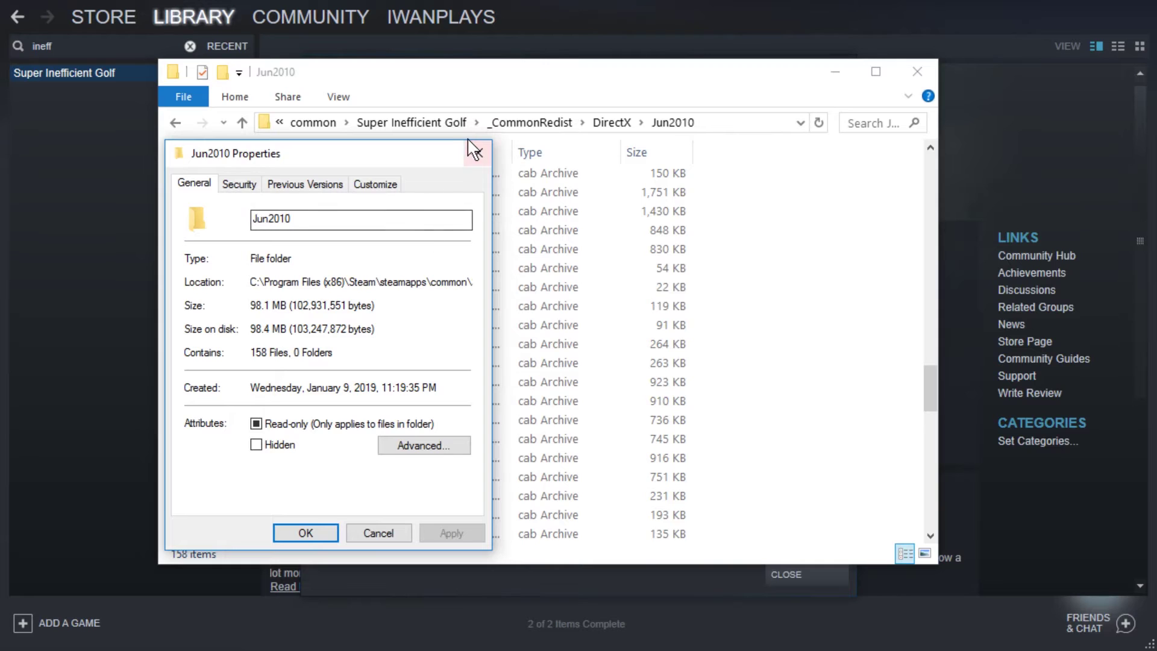
pyautogui.click(478, 153)
# - Return to the game folder and select stickysnowball-WindowsNoEditor.pak in stickysnowball\Content\Paks
pyautogui.hotkey('alt', 'Left')
pyautogui.hotkey('alt', 'Left')
pyautogui.hotkey('alt', 'Left')
pyautogui.click(275, 274)
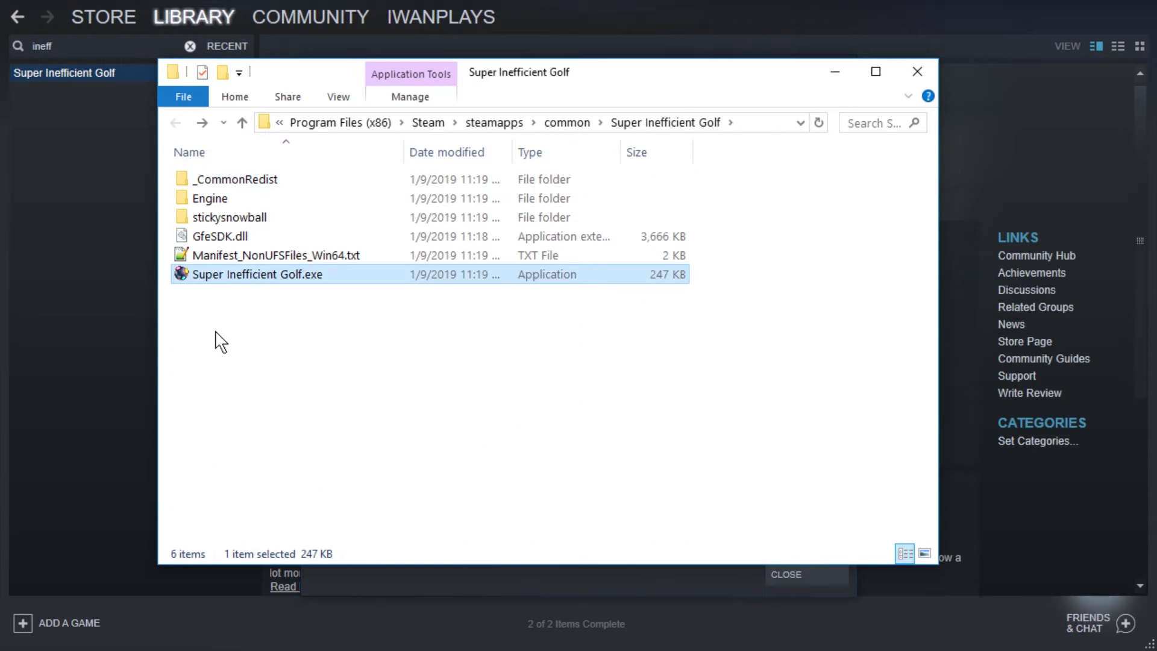
pyautogui.click(241, 276)
pyautogui.press('Escape')
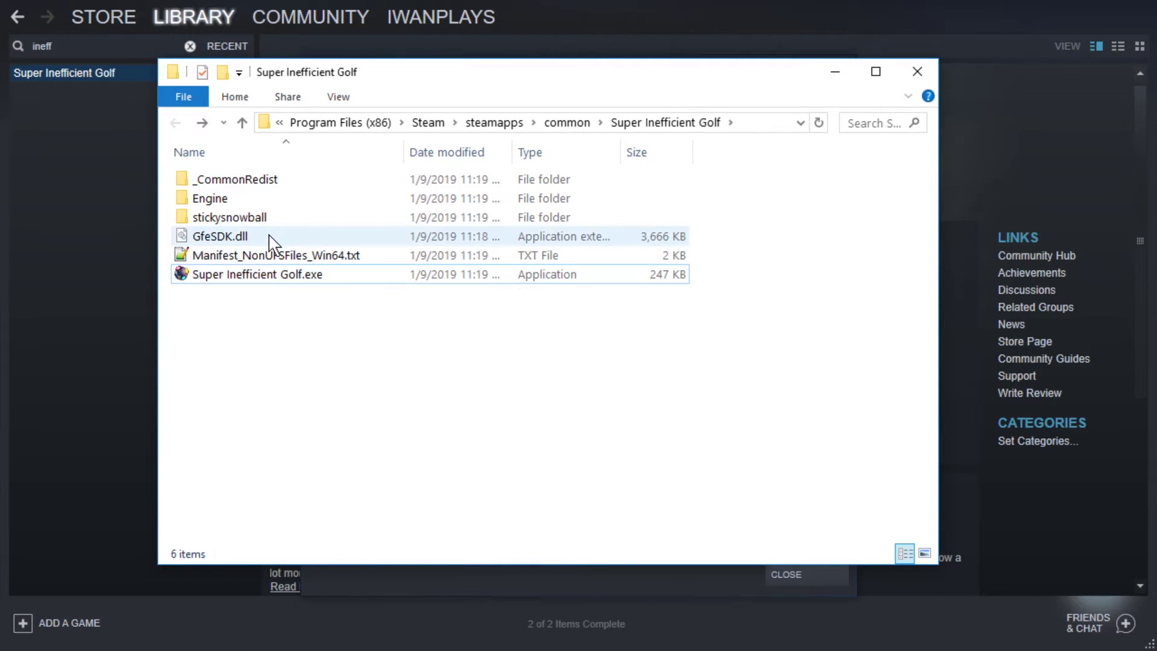
pyautogui.click(254, 218)
pyautogui.doubleClick(258, 218)
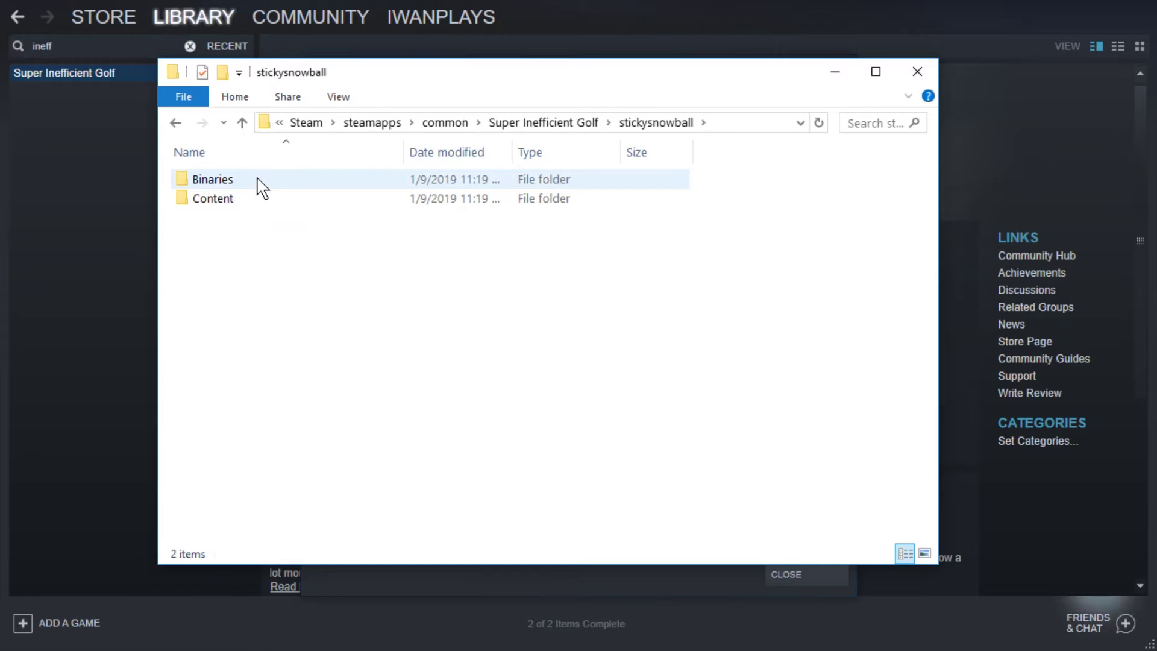
pyautogui.doubleClick(253, 199)
pyautogui.click(252, 188)
pyautogui.doubleClick(252, 188)
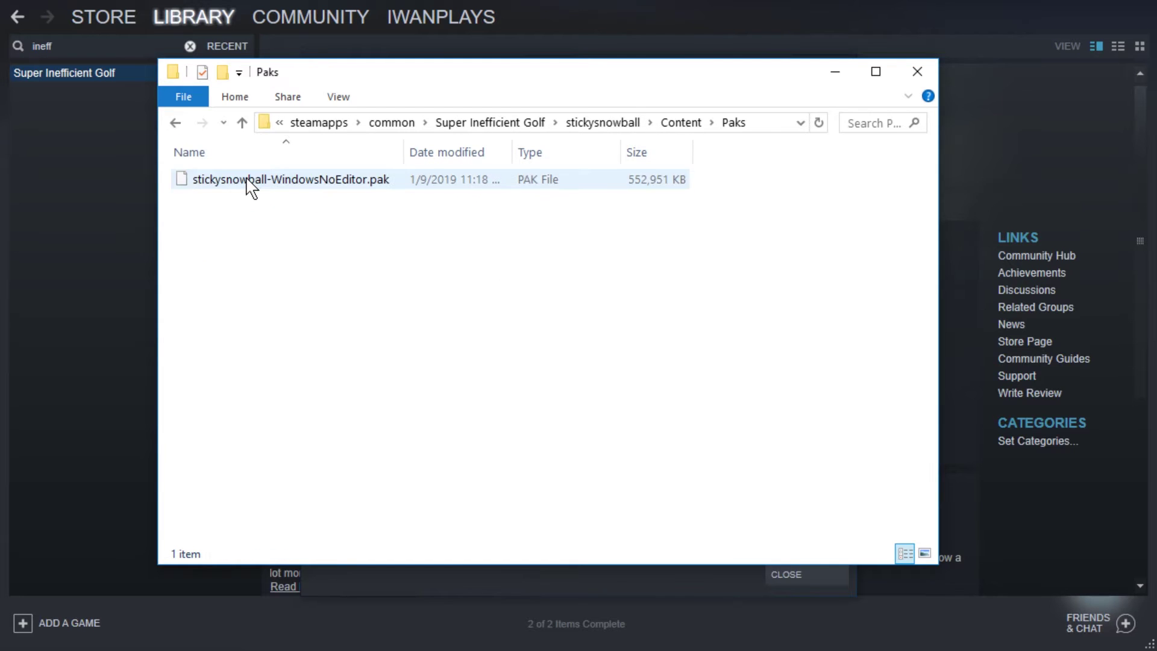
pyautogui.click(250, 184)
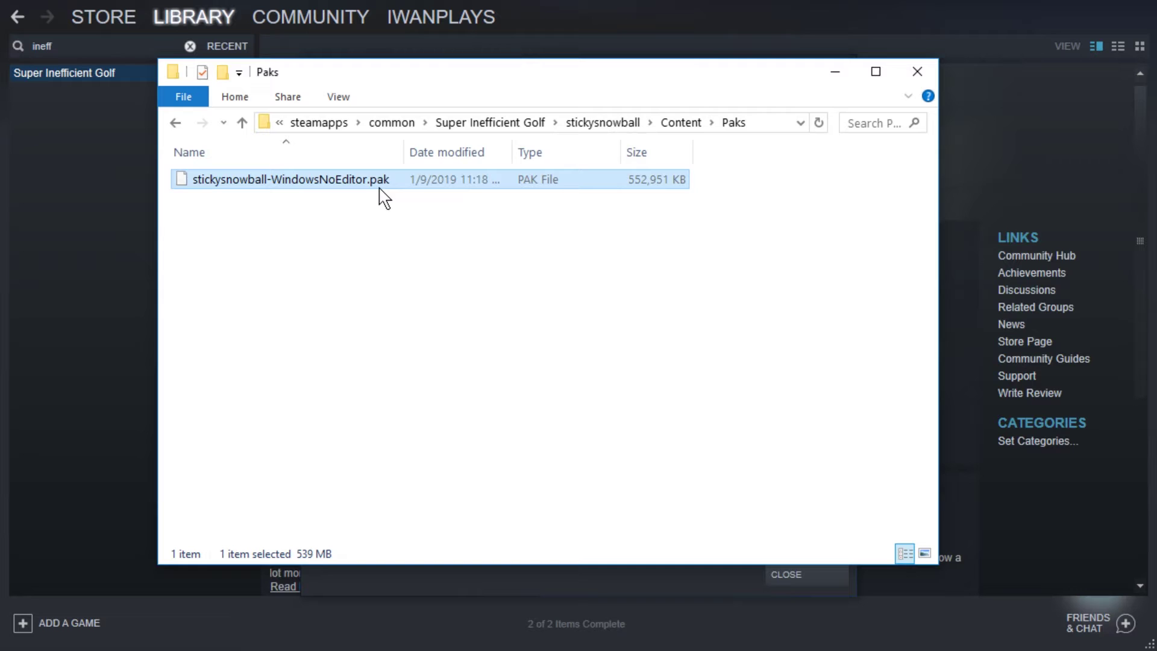
# - Try opening the .pak with 7-Zip's Open archive, which fails
pyautogui.click(361, 200)
pyautogui.click(343, 184)
pyautogui.rightClick(341, 180)
pyautogui.moveTo(449, 217)
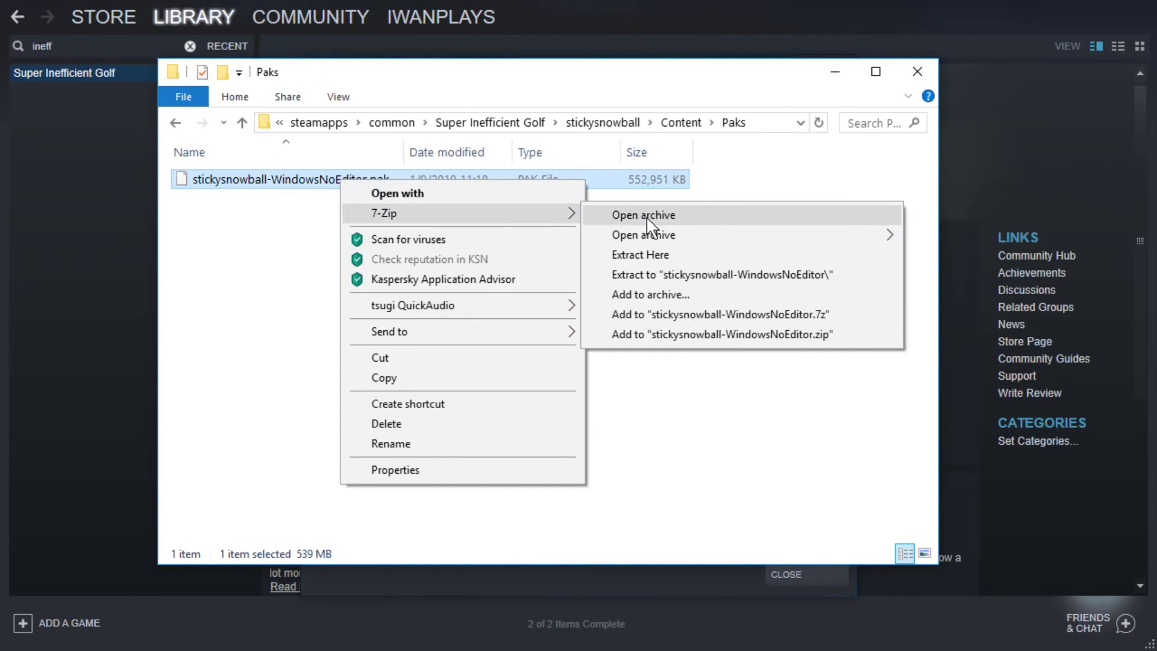
pyautogui.click(656, 217)
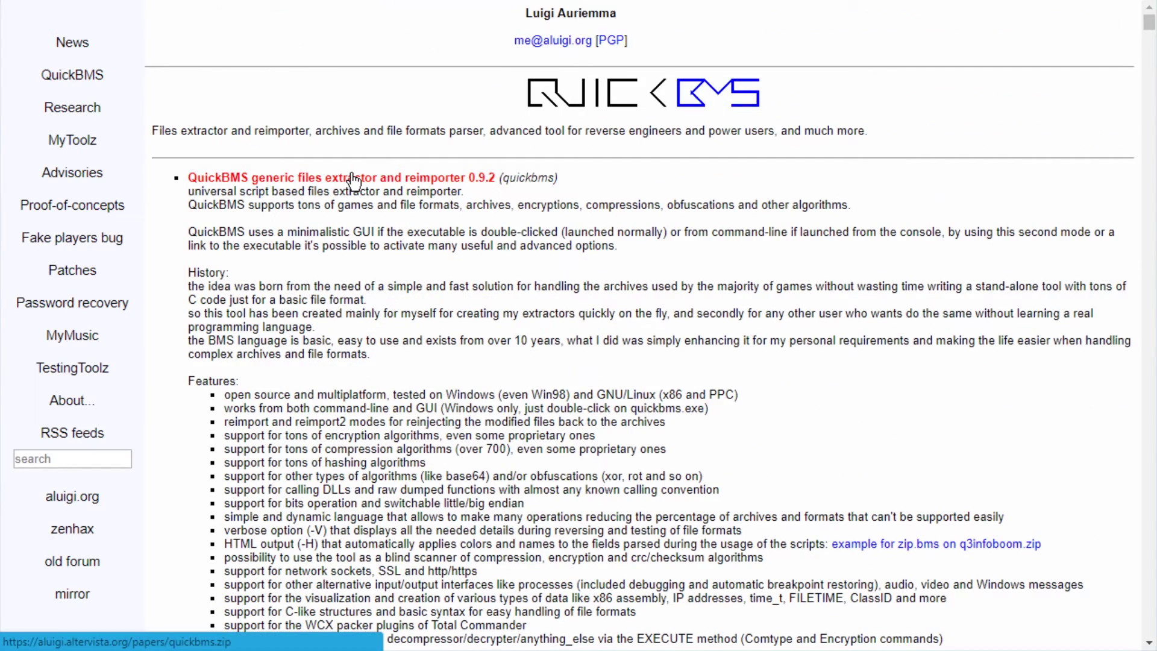
# - Download quickbms.zip and search the page for 'unreal' and 'pak' to find the Unreal Tournament 4 script
pyautogui.click(346, 179)
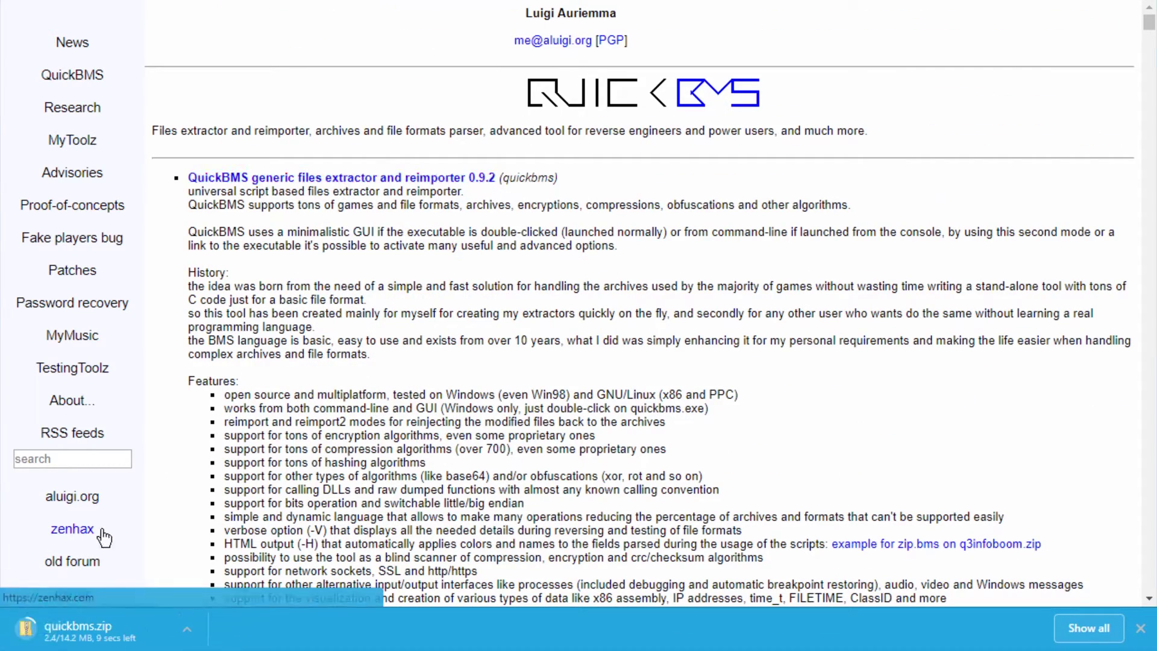
pyautogui.hotkey('ctrl', 'f')
pyautogui.write('ue4')
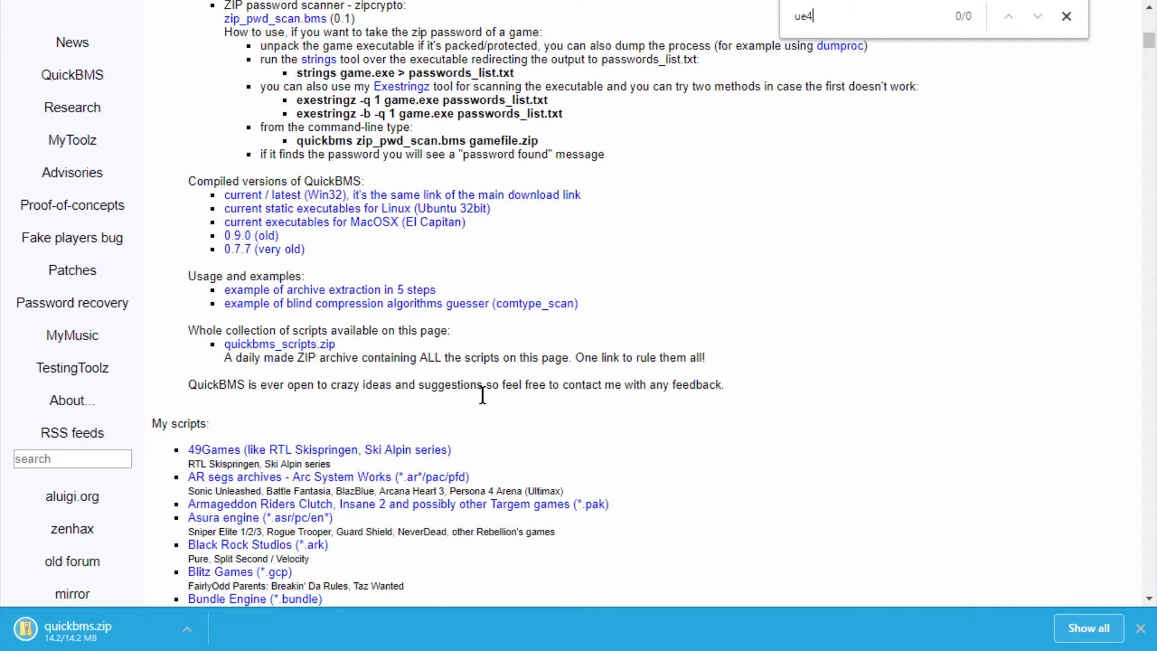
pyautogui.press('BackSpace')
pyautogui.hotkey('ctrl', 'a')
pyautogui.write('unreal')
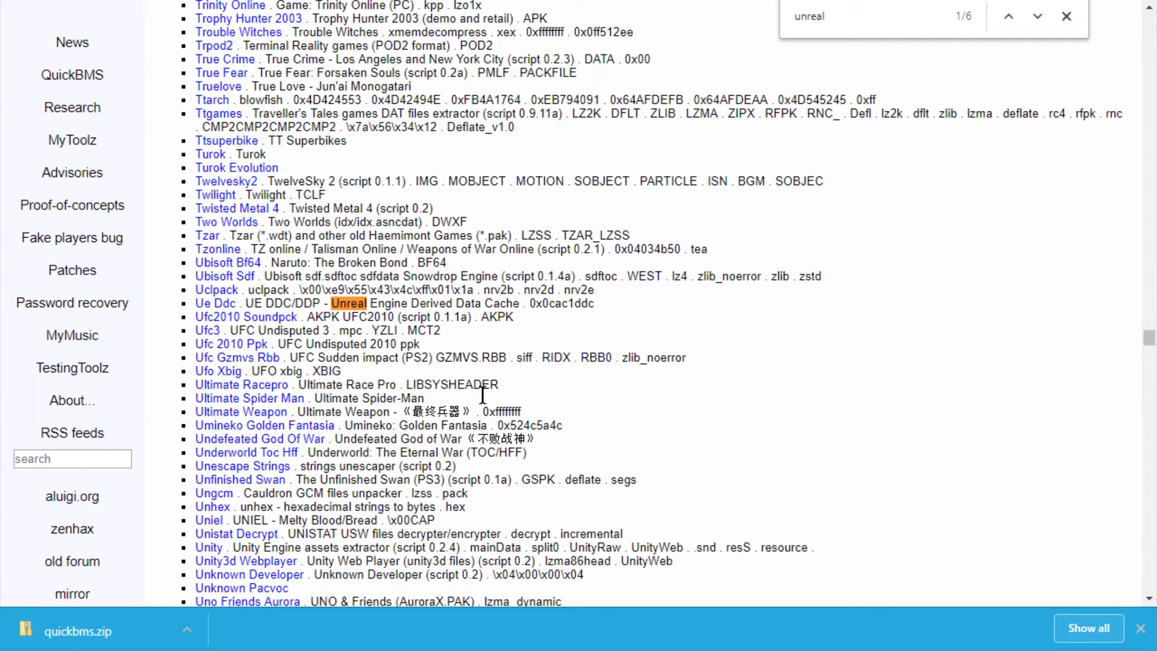
pyautogui.press('Return')
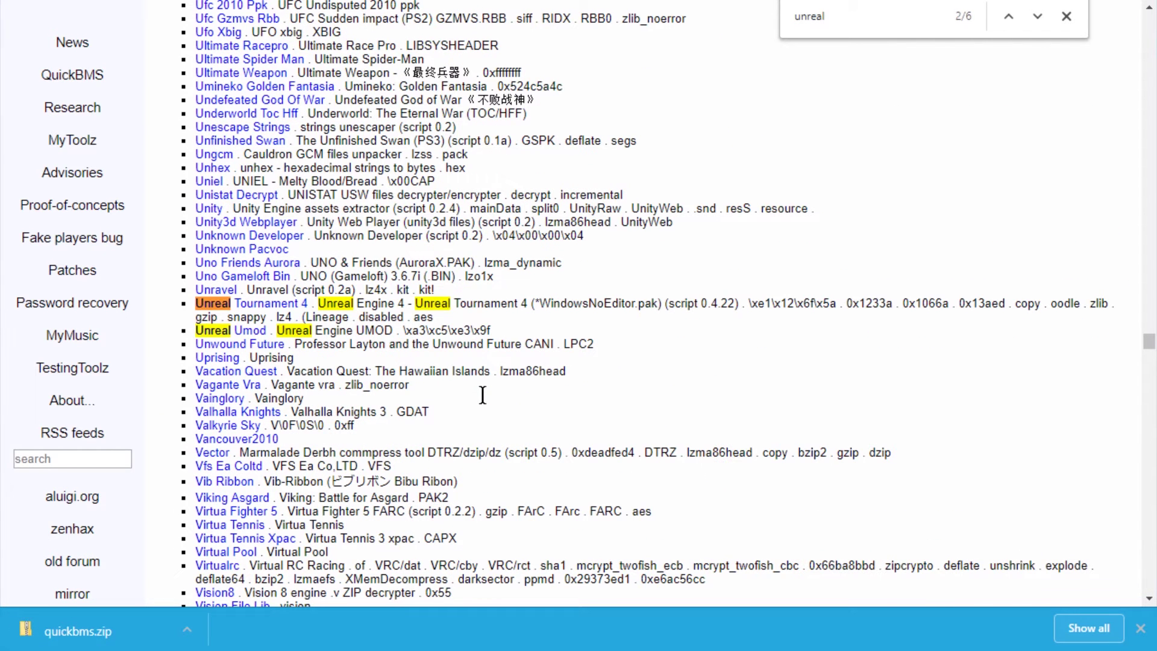
pyautogui.hotkey('ctrl', 'a')
pyautogui.write('pak')
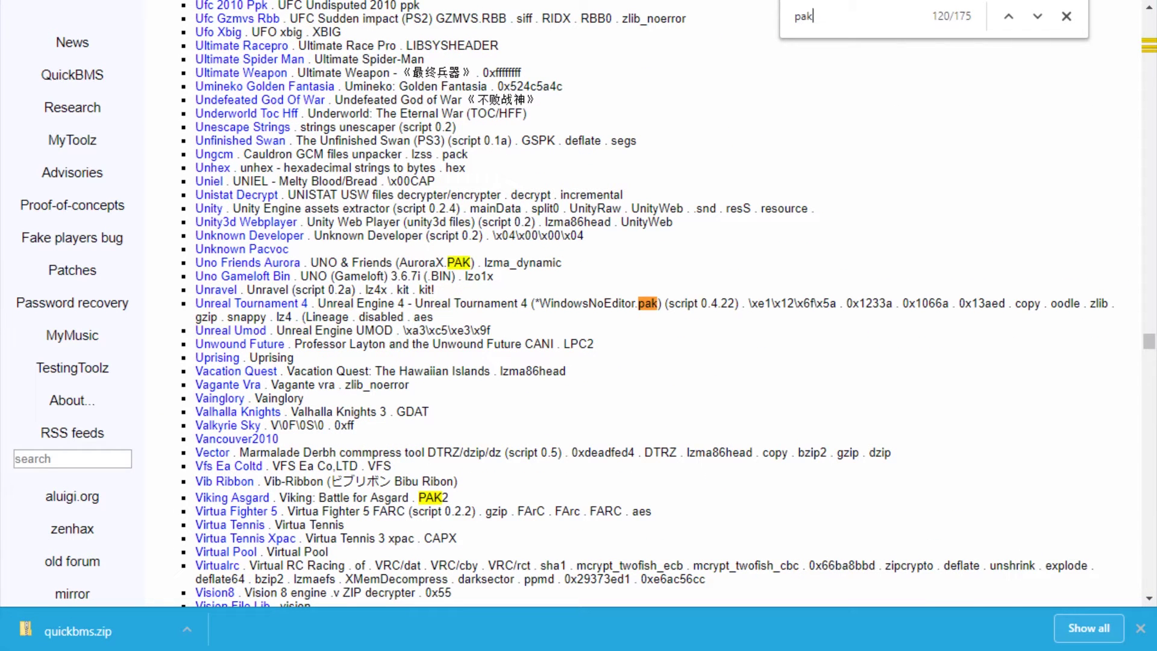
# - Download the unreal_tournament_4.bms script into the Paks folder
pyautogui.click(247, 303)
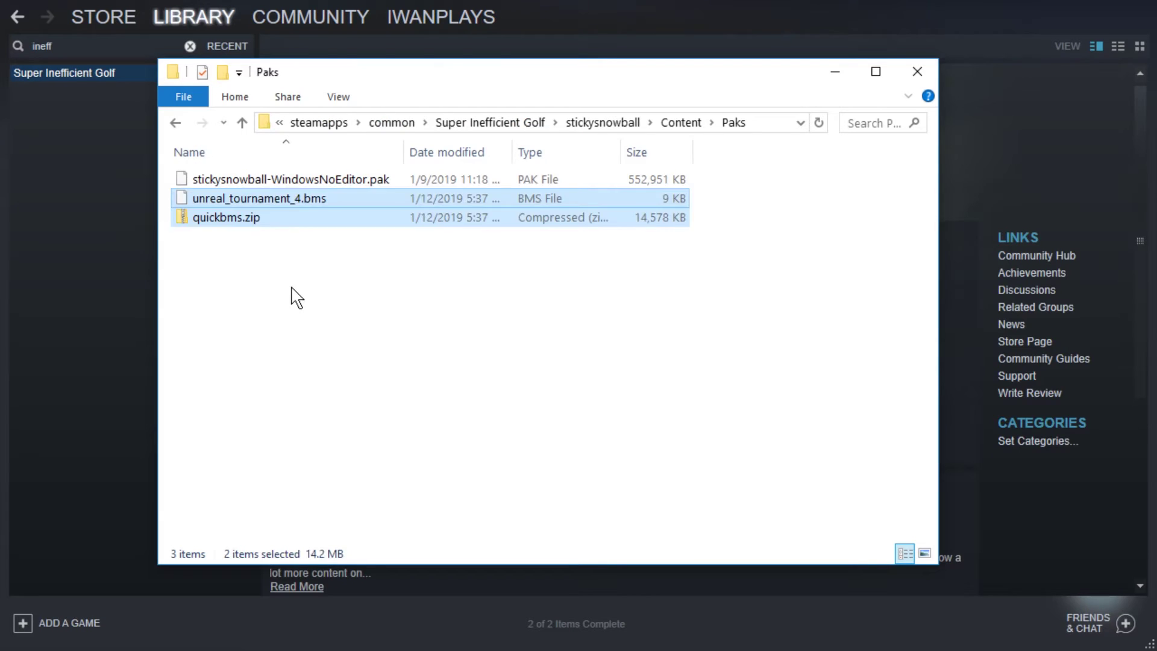
pyautogui.moveTo(291, 287); pyautogui.dragTo(234, 203)
pyautogui.click(242, 254)
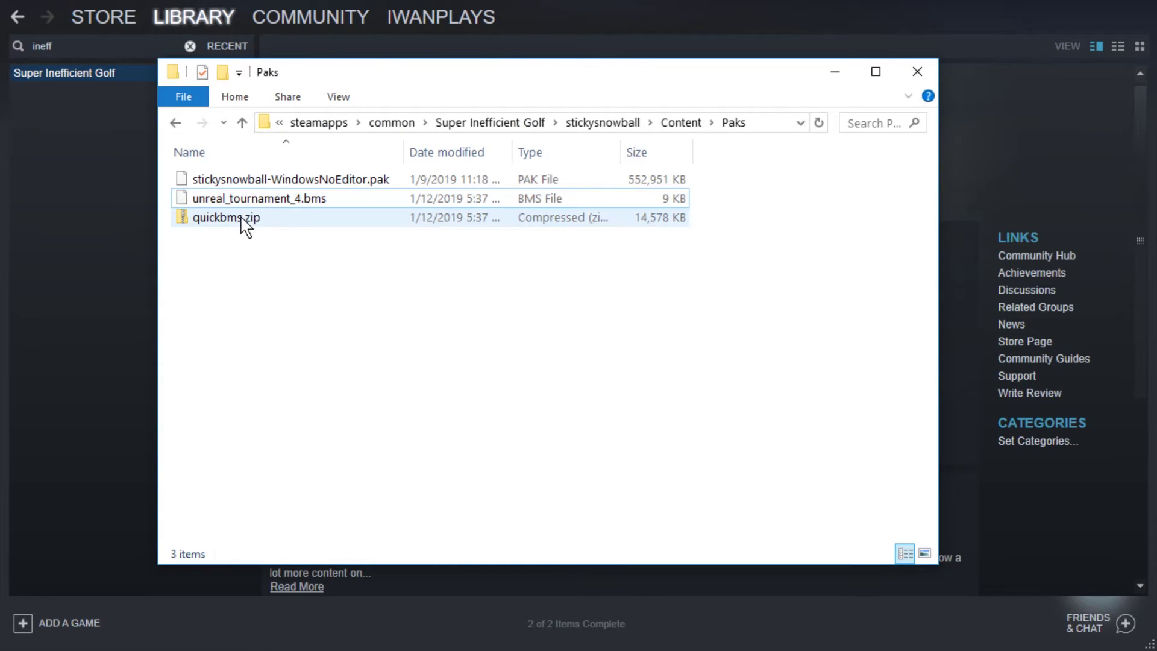
# - Extract quickbms.zip and move its eight files into the Paks folder
pyautogui.rightClick(227, 218)
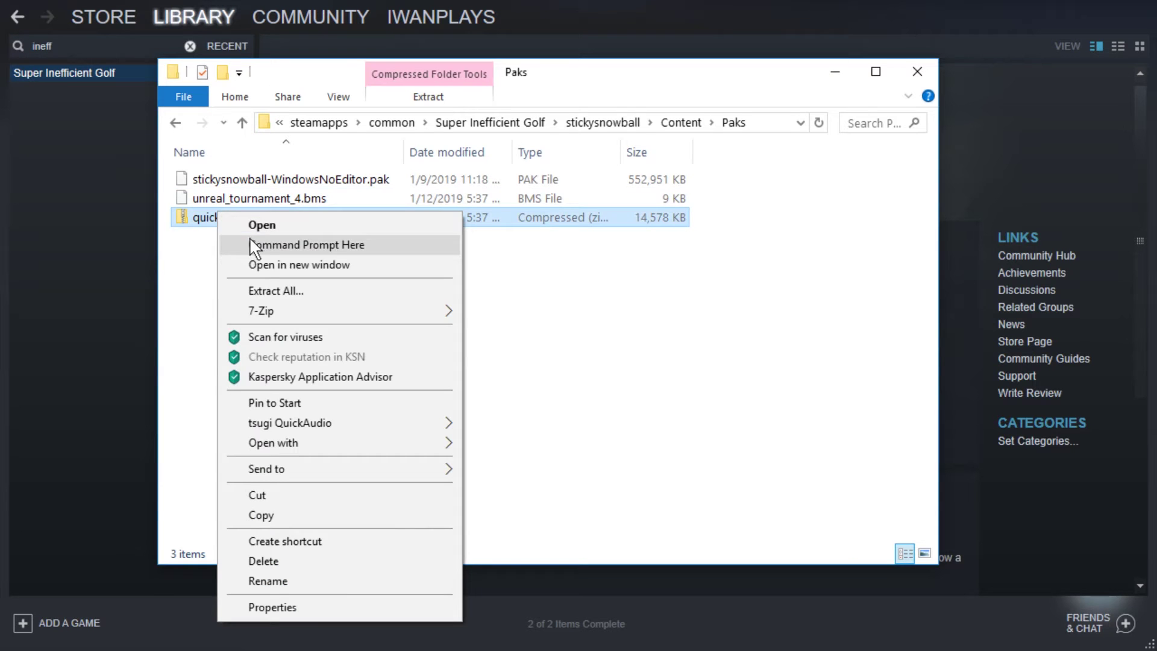
pyautogui.click(313, 290)
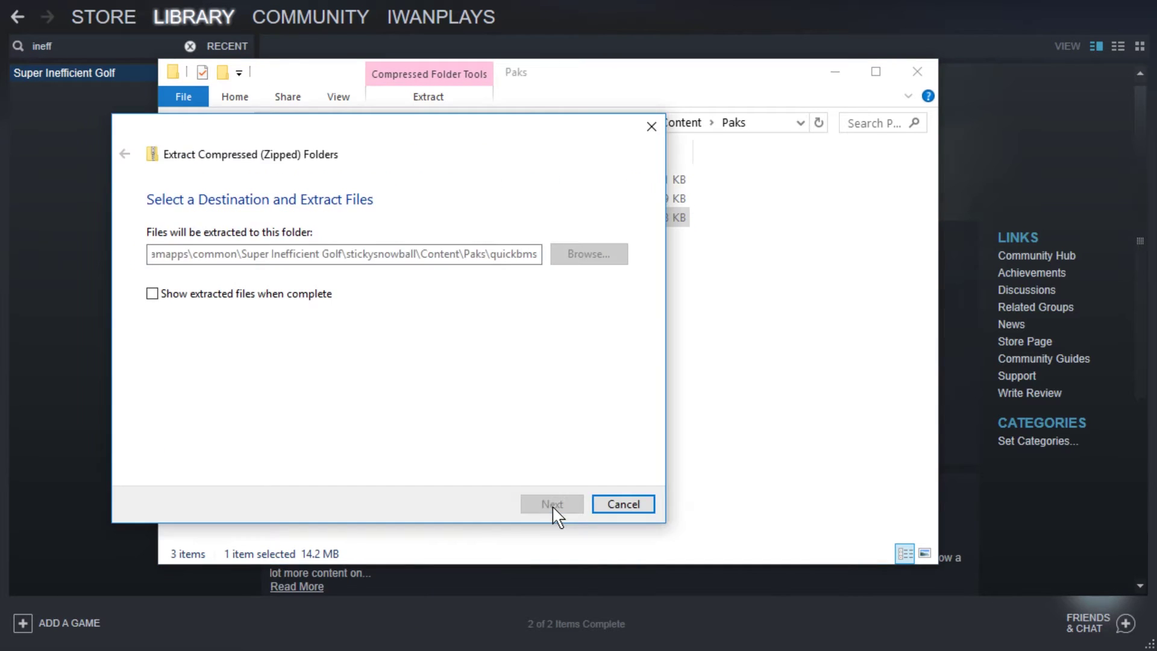
pyautogui.click(552, 505)
pyautogui.doubleClick(205, 184)
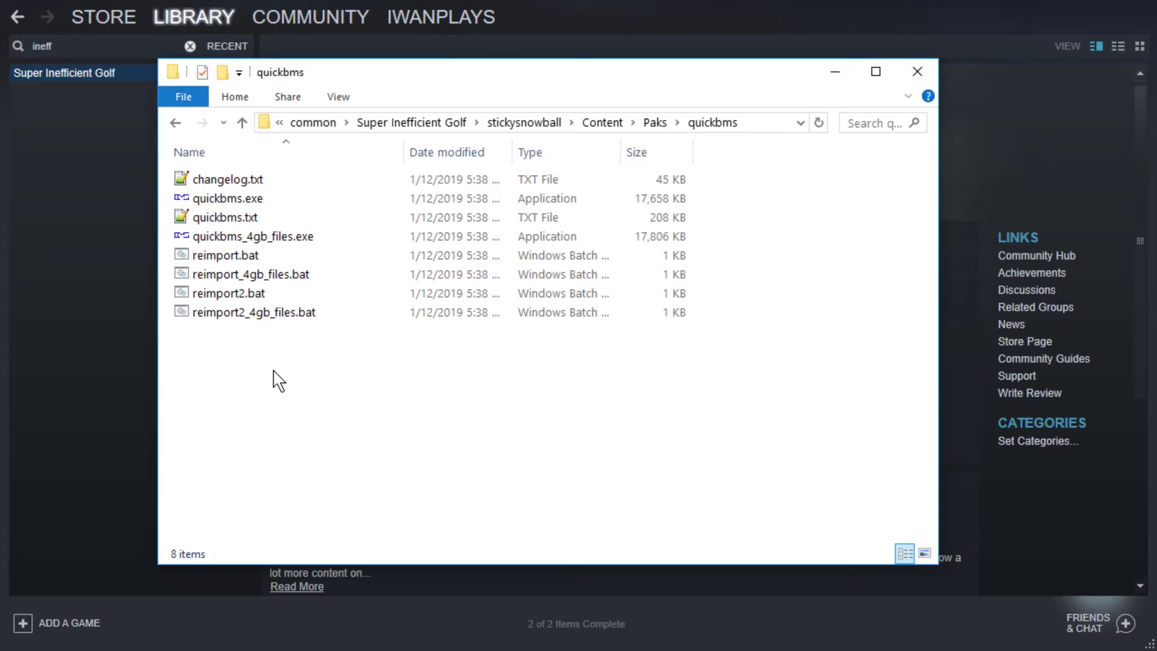
pyautogui.moveTo(290, 390); pyautogui.dragTo(215, 186)
pyautogui.hotkey('ctrl', 'x')
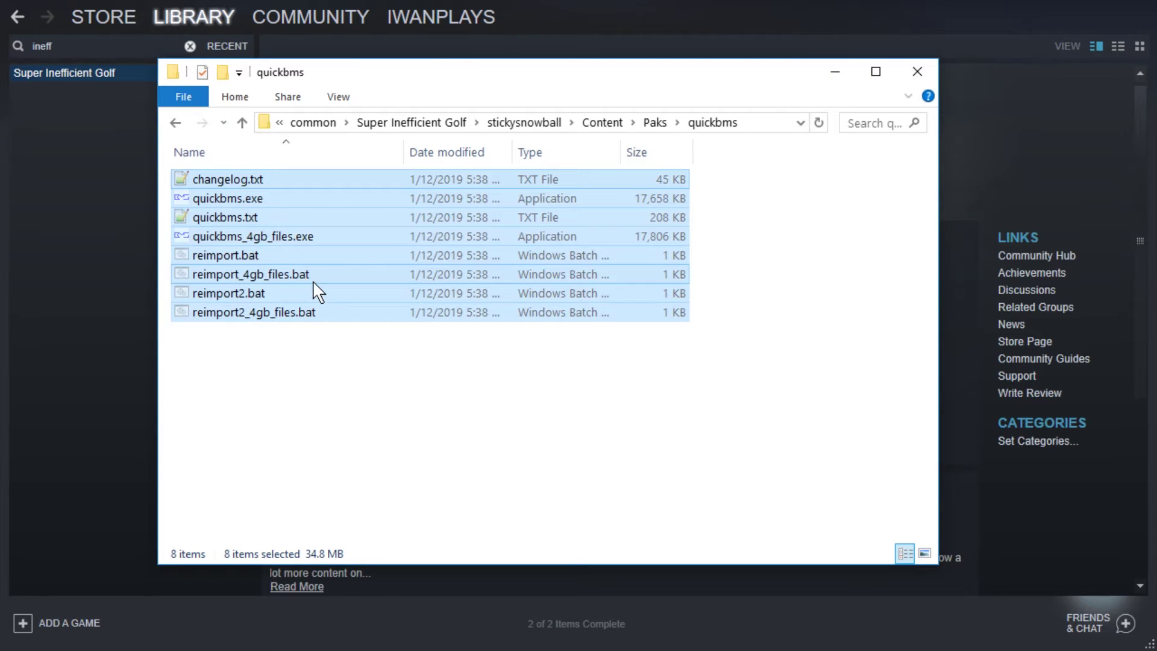
pyautogui.hotkey('alt', 'Up')
pyautogui.hotkey('ctrl', 'v')
pyautogui.click(277, 337)
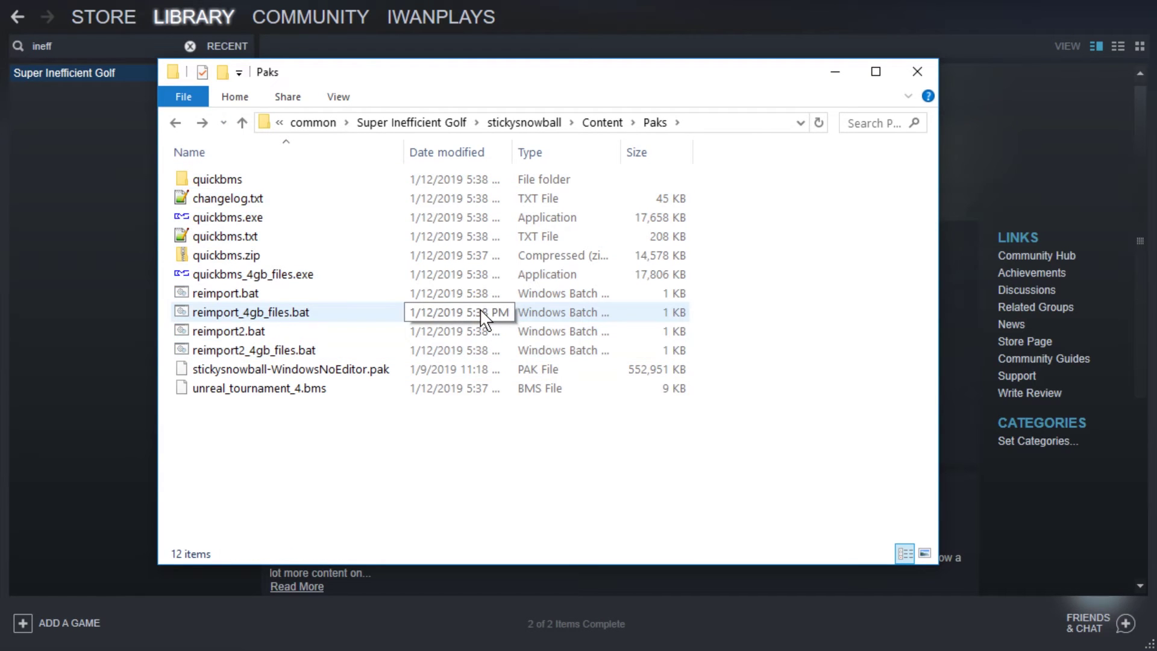
# - Review the Paks contents: quickbms.exe, quickbms.txt, quickbms_4gb_files.exe and the .pak
pyautogui.click(266, 370)
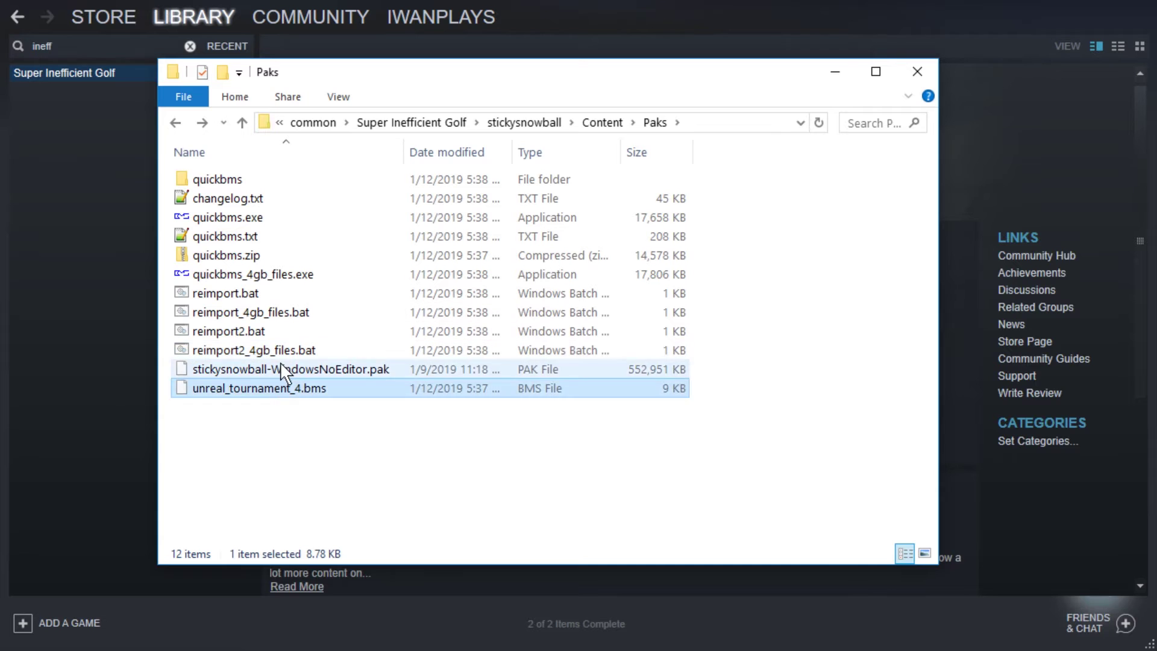
pyautogui.click(282, 275)
pyautogui.click(281, 238)
pyautogui.click(340, 218)
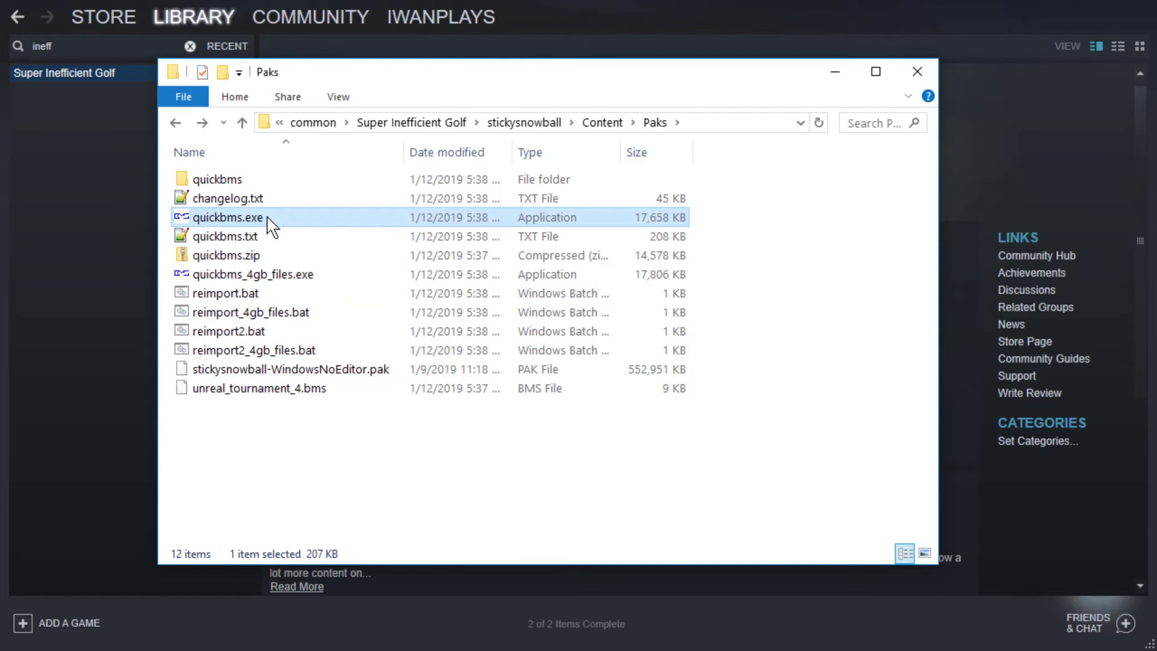
pyautogui.click(285, 276)
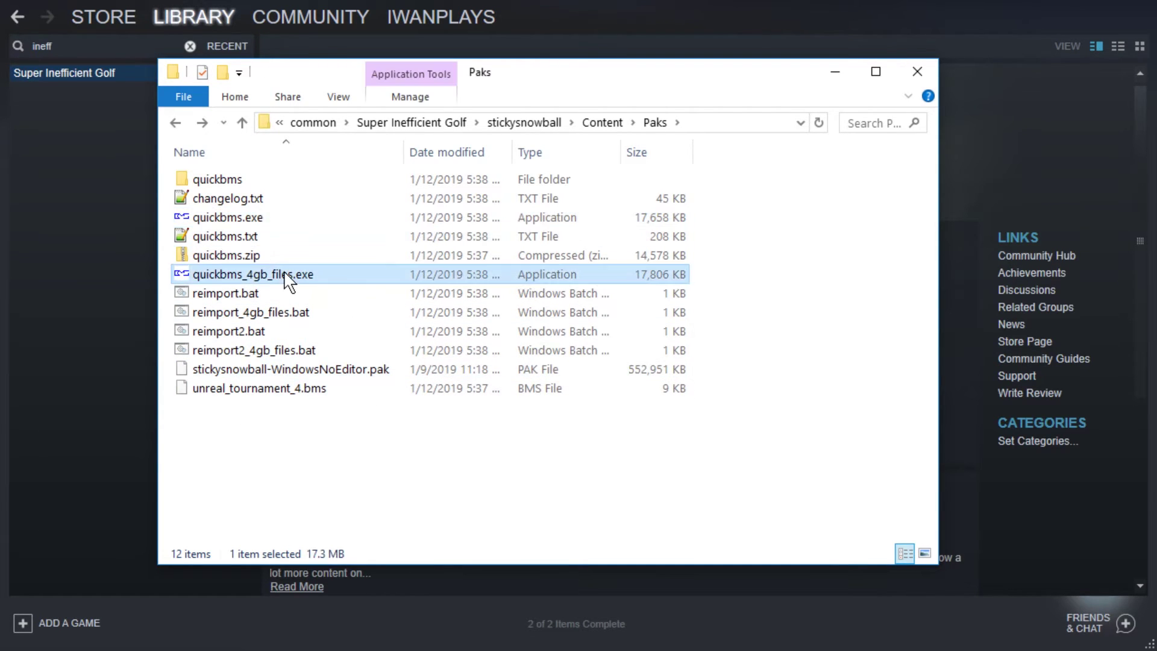
pyautogui.click(355, 373)
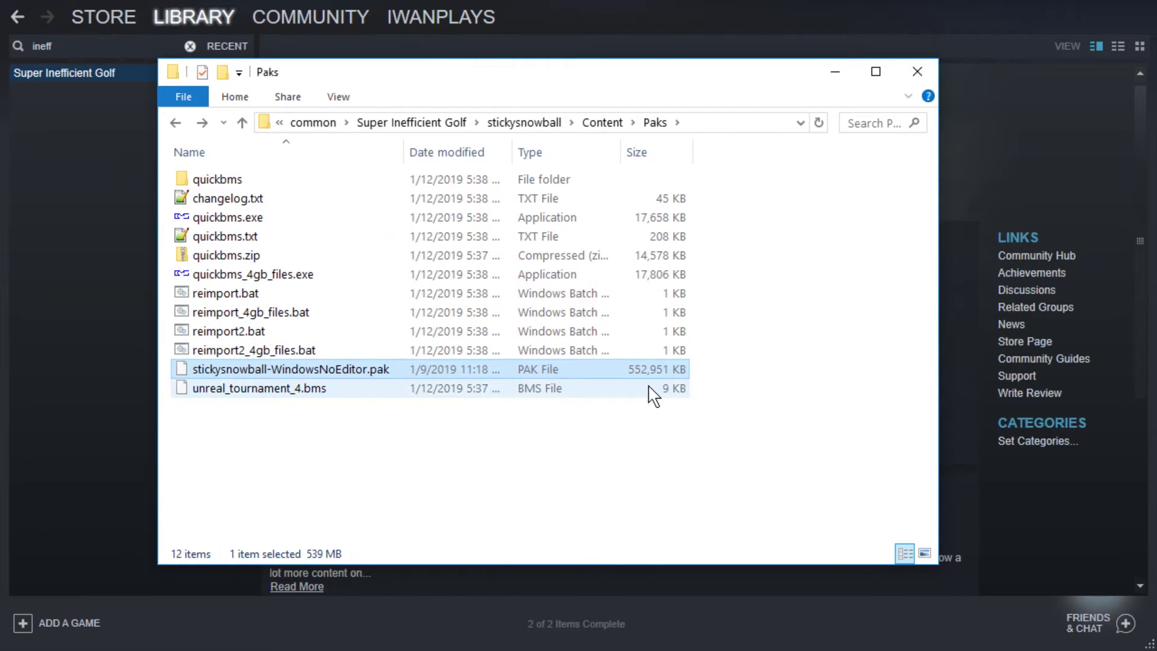
# - Run quickbms.exe past the security warning and choose the unreal_tournament_4.bms script
pyautogui.doubleClick(279, 219)
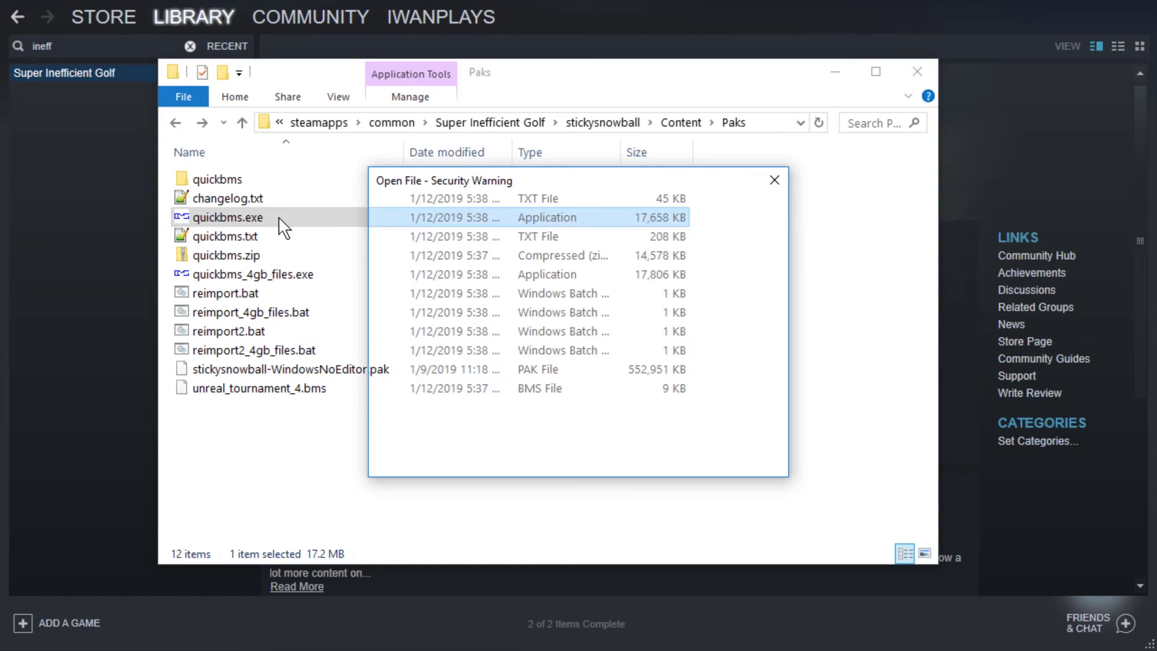
pyautogui.click(630, 353)
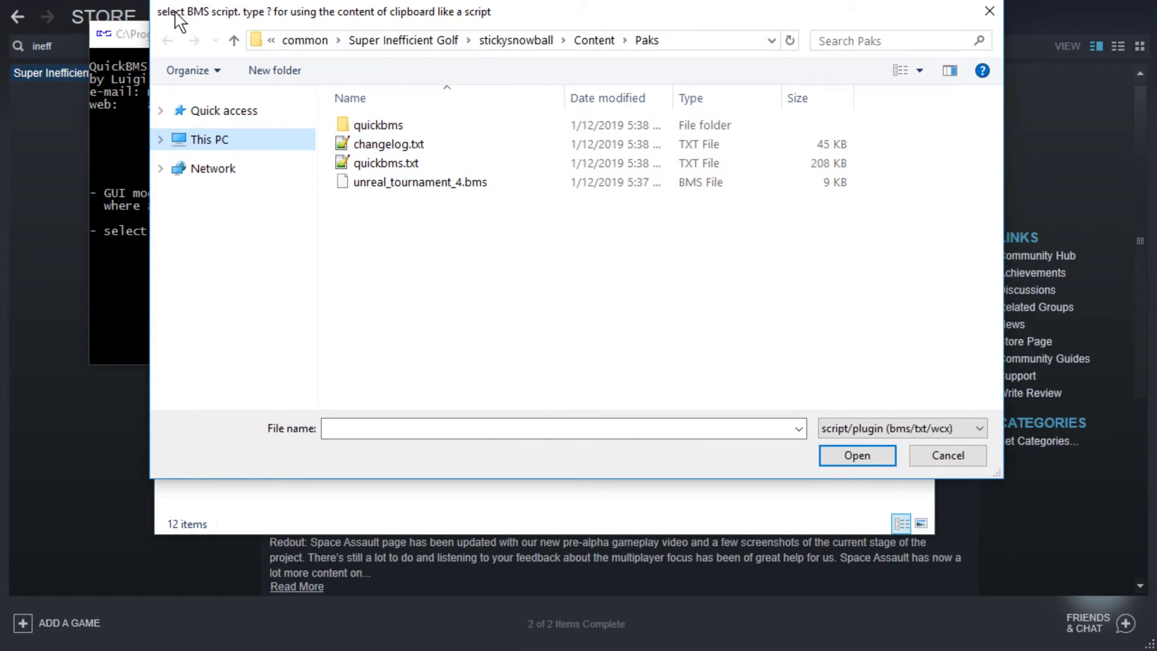
pyautogui.moveTo(174, 21); pyautogui.dragTo(200, 55)
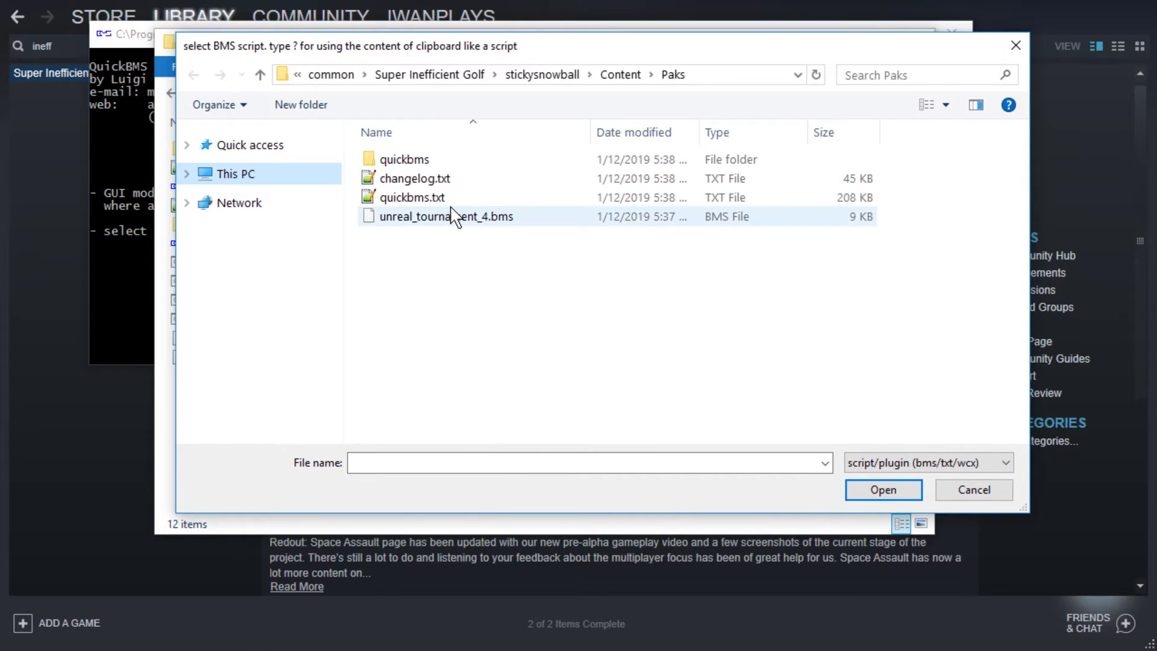
pyautogui.doubleClick(440, 217)
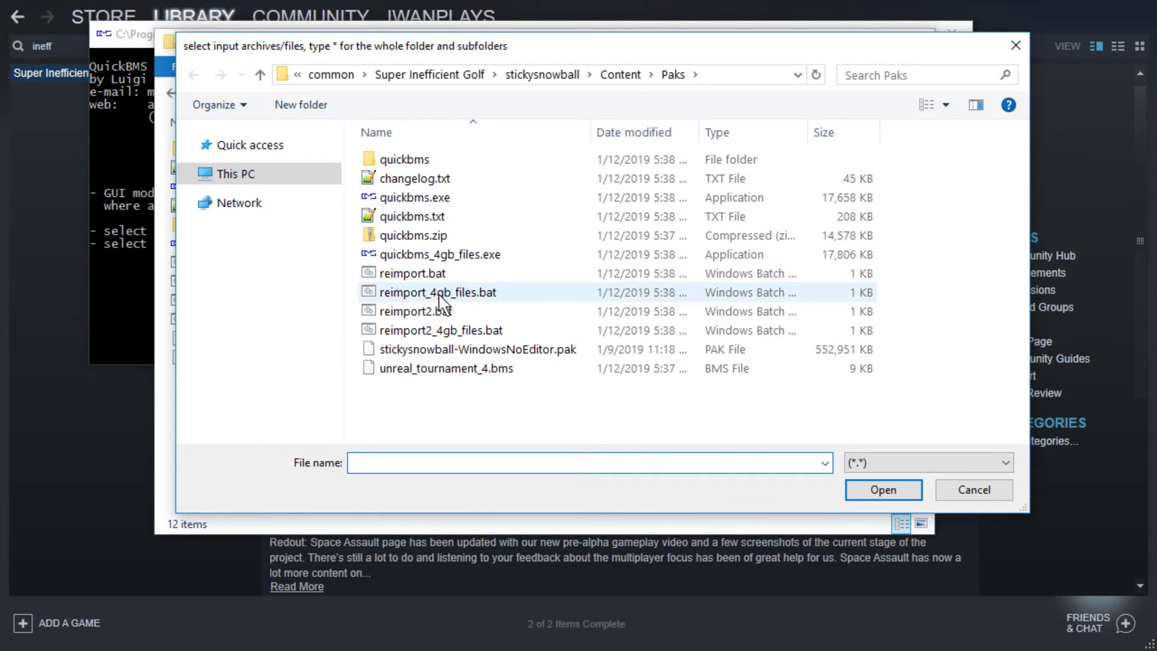
# - Extract stickysnowball-WindowsNoEditor.pak's 5888 files into a new 'extract' folder
pyautogui.doubleClick(432, 349)
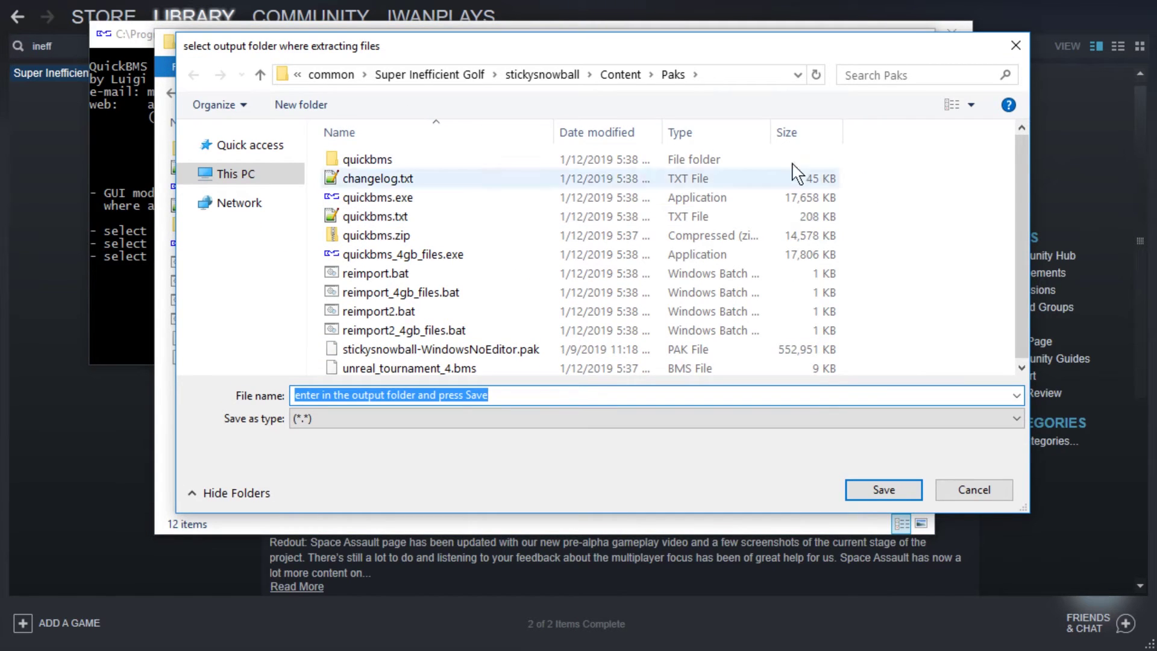
pyautogui.click(301, 105)
pyautogui.write('extract')
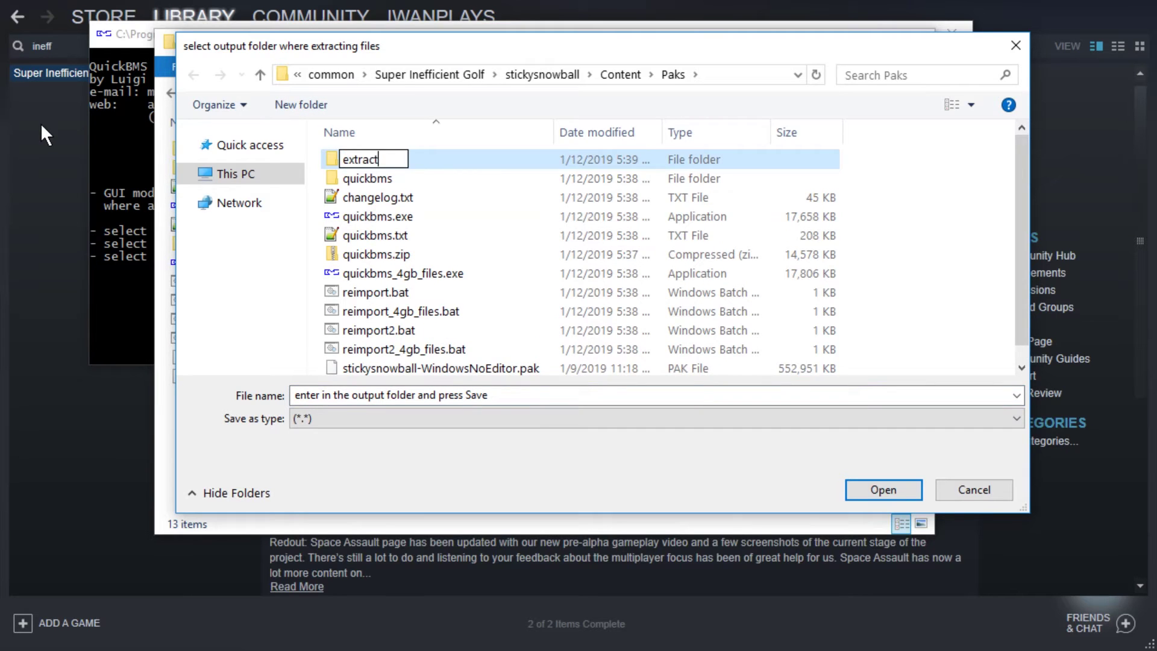
pyautogui.press('Return')
pyautogui.press('Return')
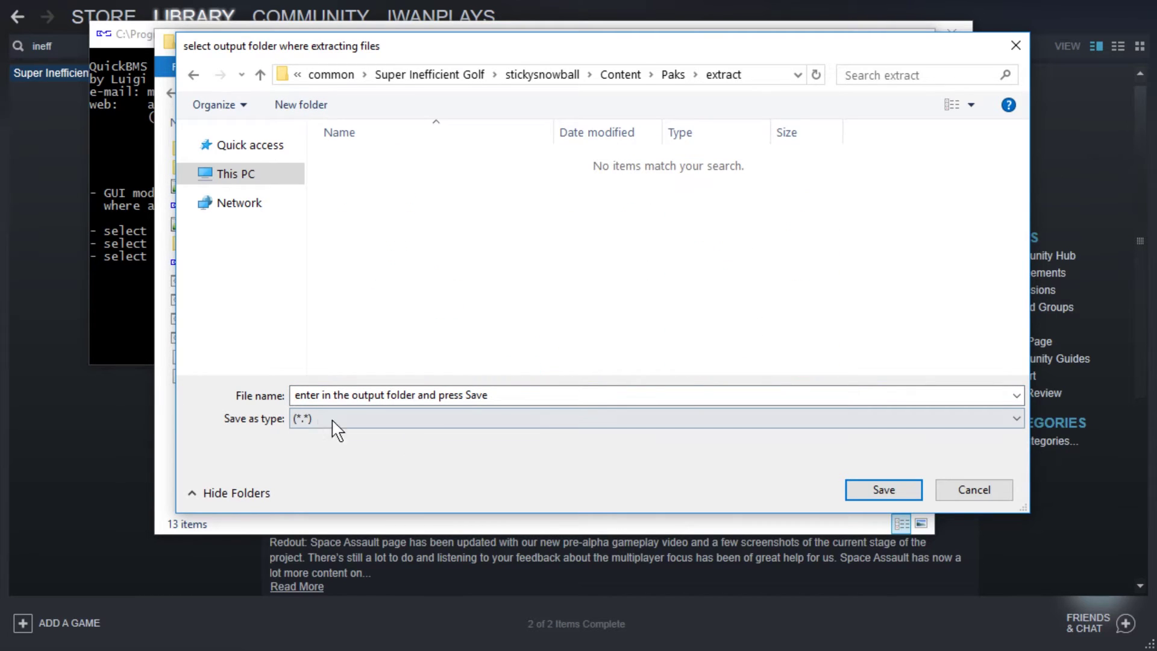
pyautogui.click(909, 489)
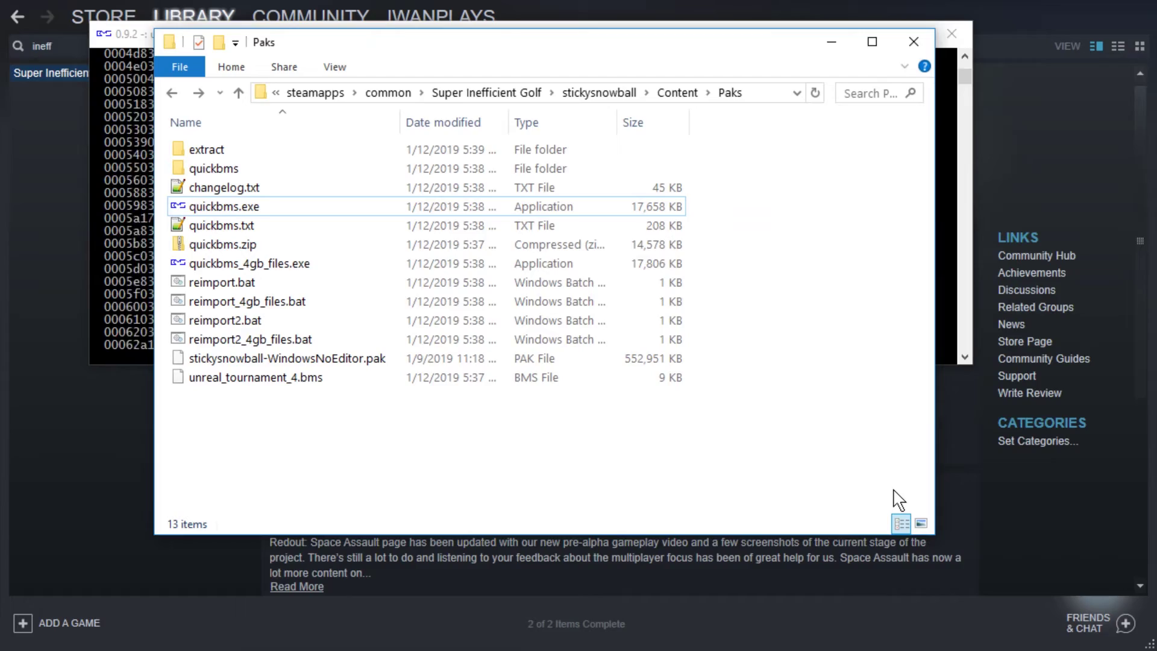
pyautogui.click(142, 161)
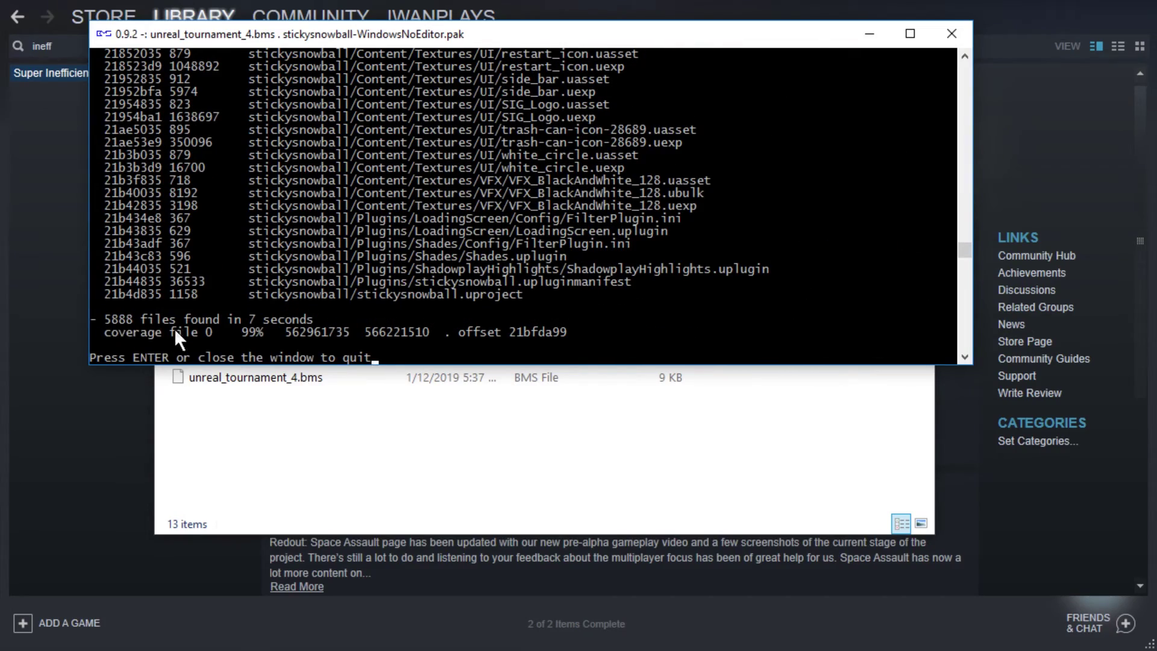
pyautogui.press('Return')
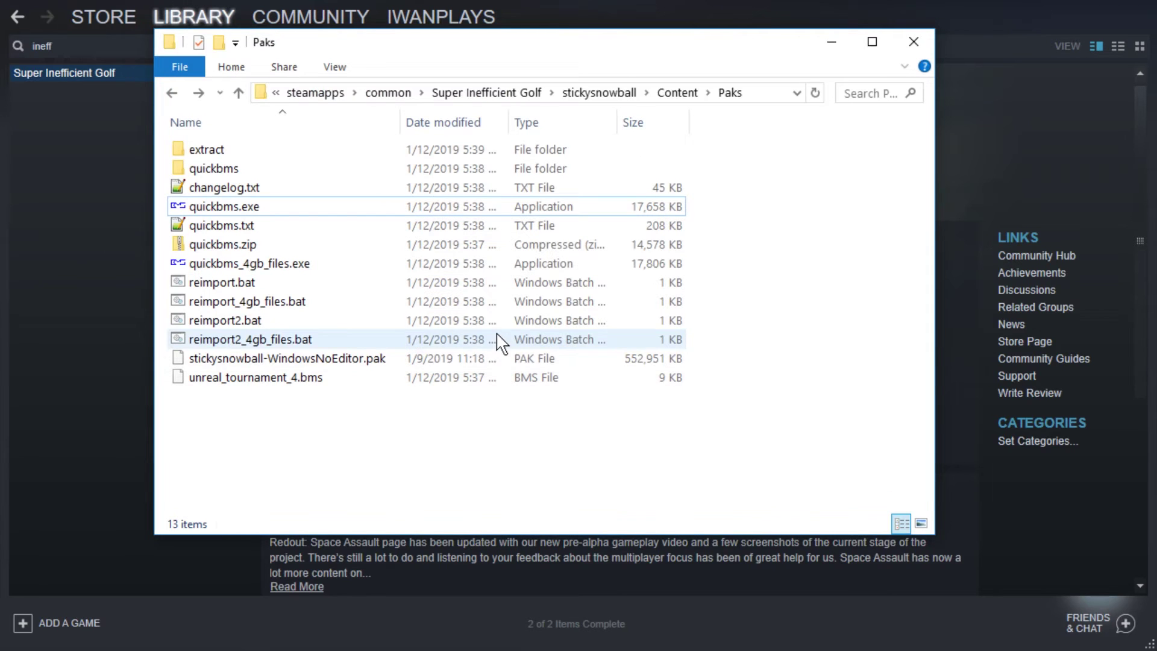
# - Navigate extract\stickysnowball\Content\Sounds\Assets\Music\GameplayMusic to reveal the five sig_ audio assets
pyautogui.doubleClick(265, 150)
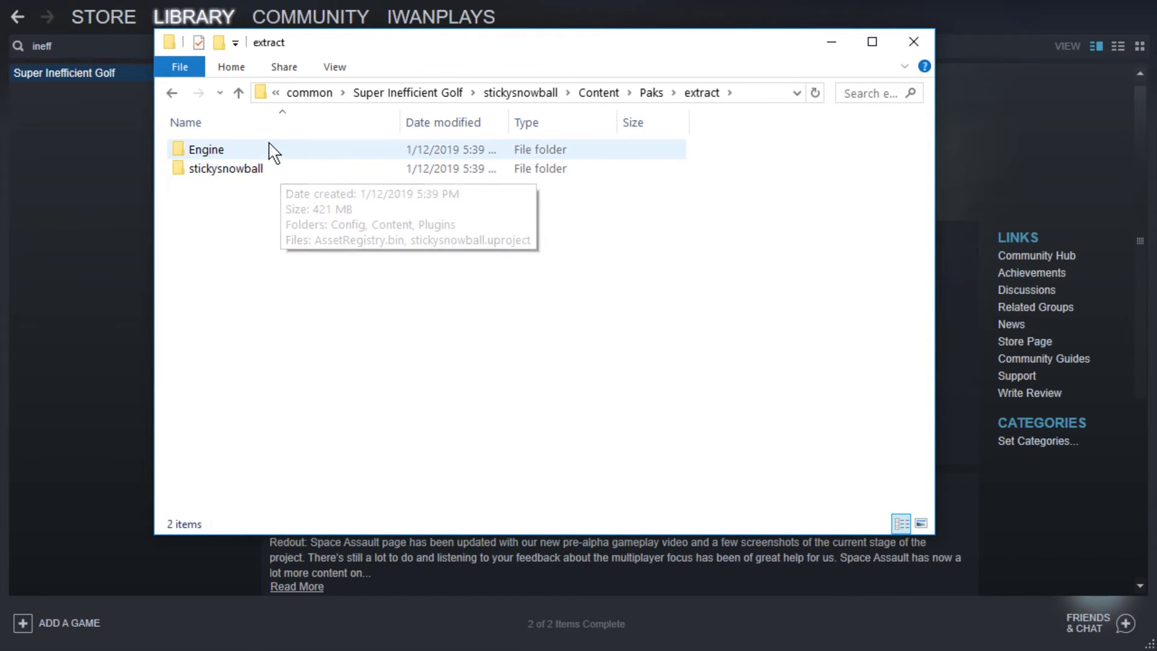
pyautogui.doubleClick(289, 170)
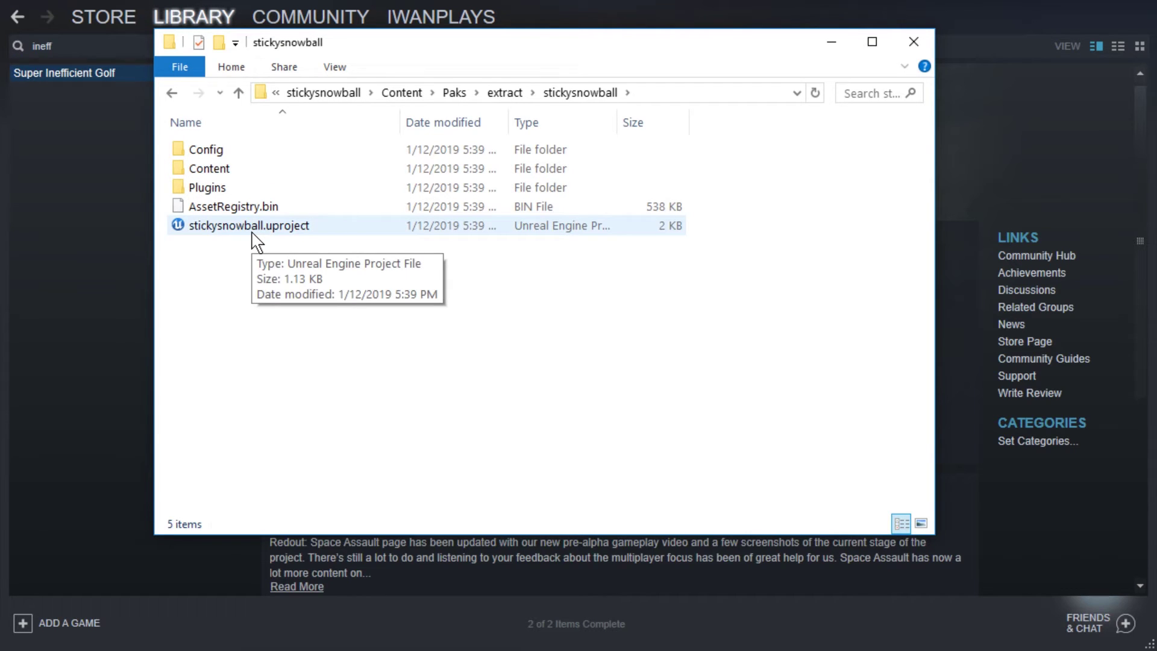
pyautogui.doubleClick(240, 188)
pyautogui.hotkey('alt', 'Left')
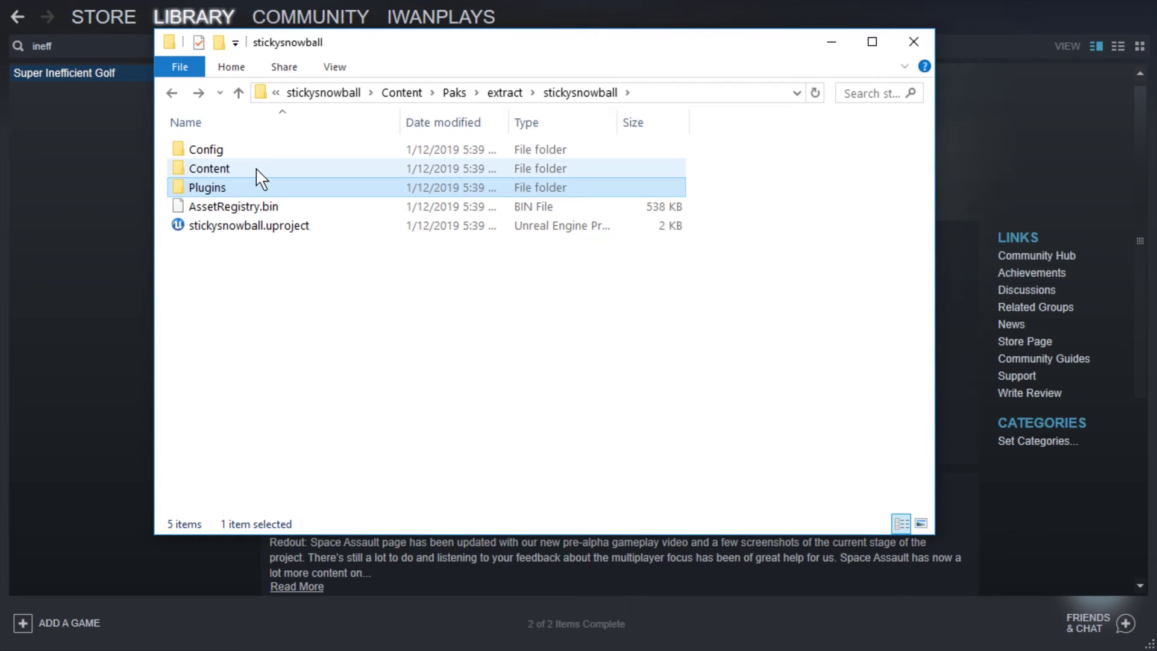
pyautogui.doubleClick(257, 168)
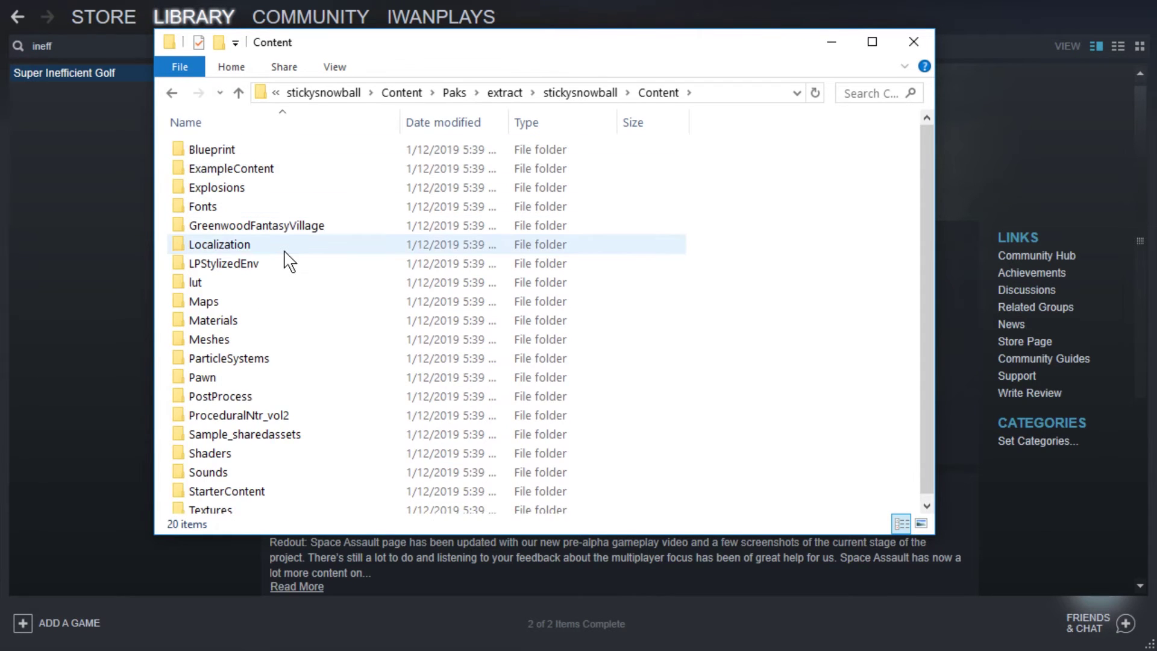
pyautogui.press('m')
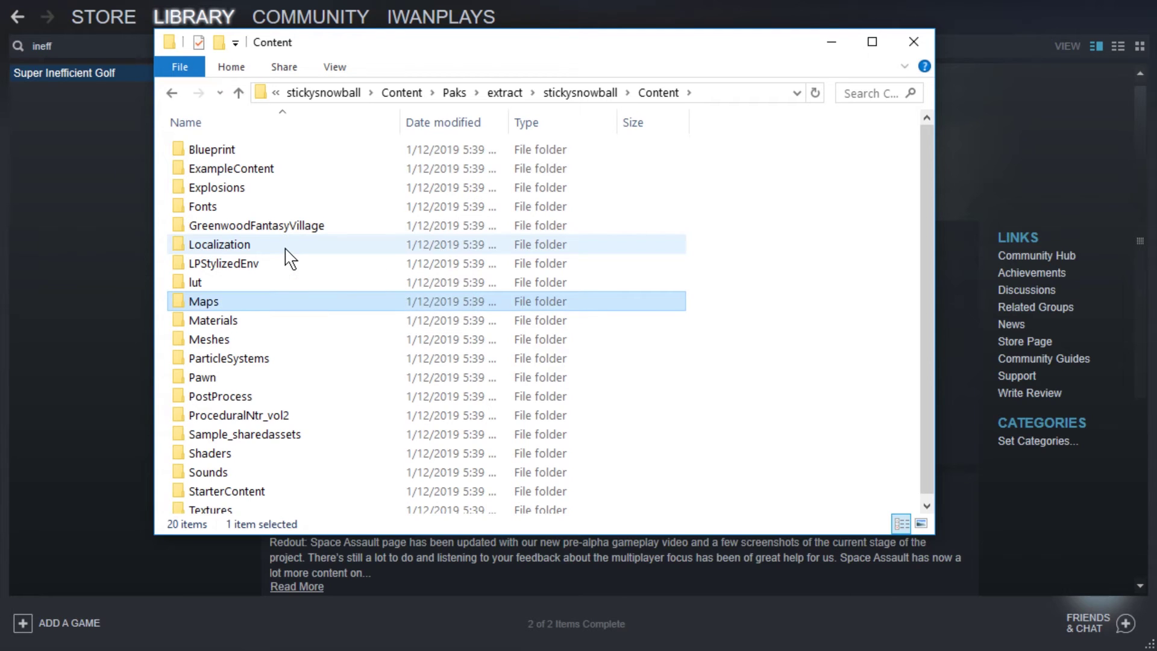
pyautogui.scroll(-1, 288, 258)
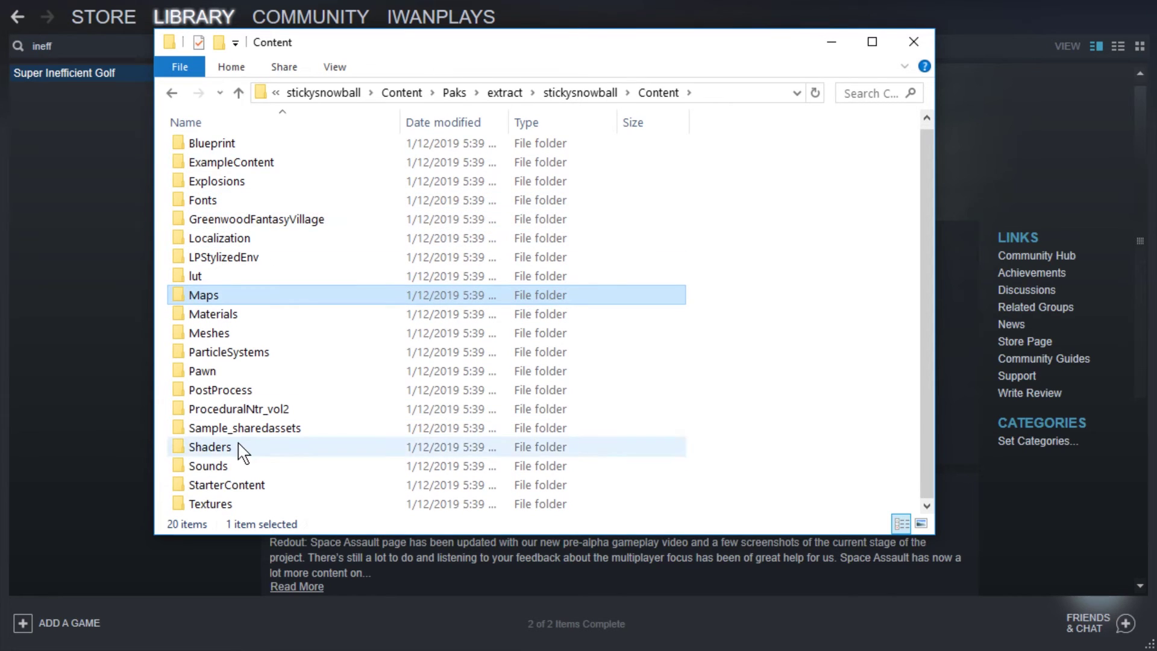
pyautogui.doubleClick(230, 464)
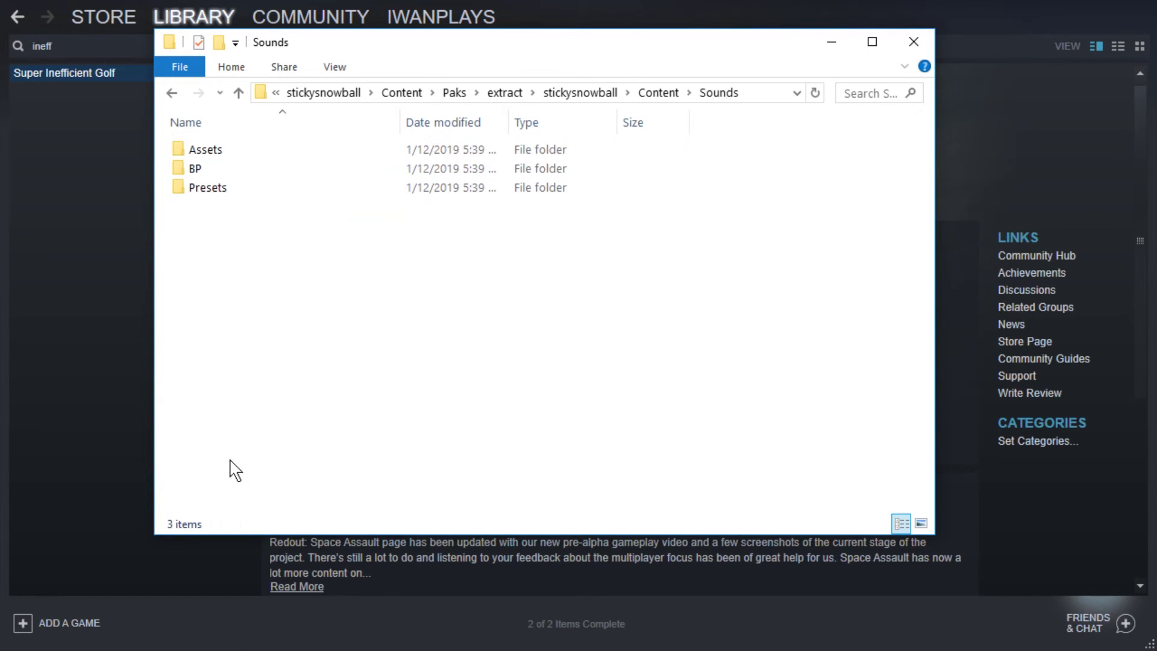
pyautogui.doubleClick(312, 157)
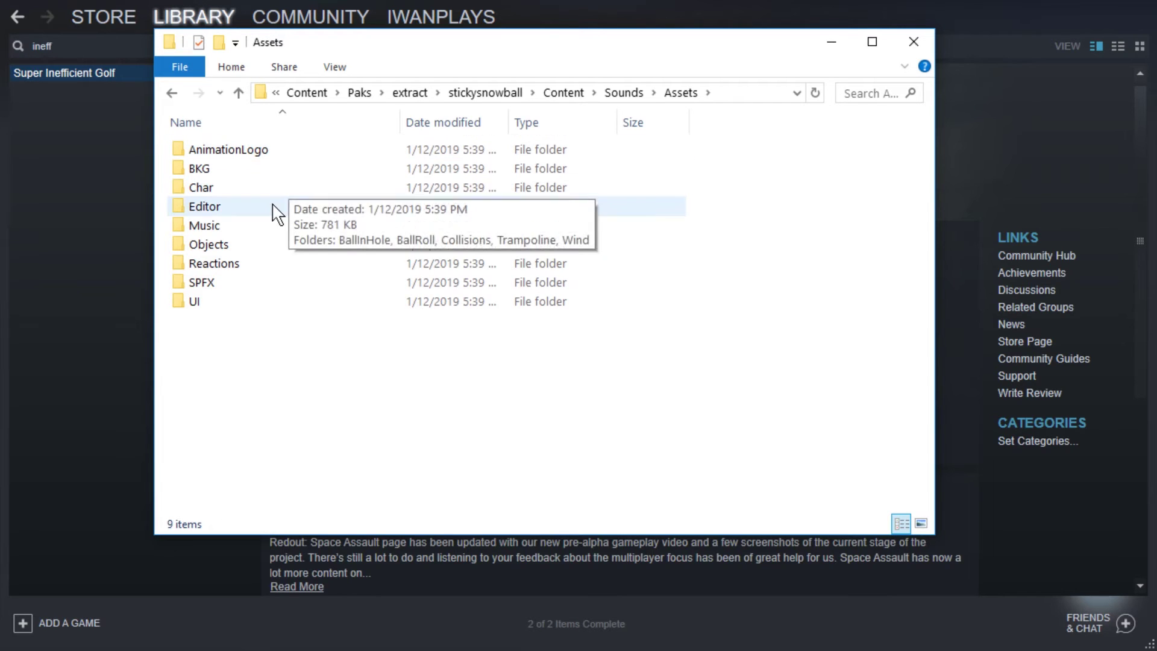
pyautogui.doubleClick(253, 226)
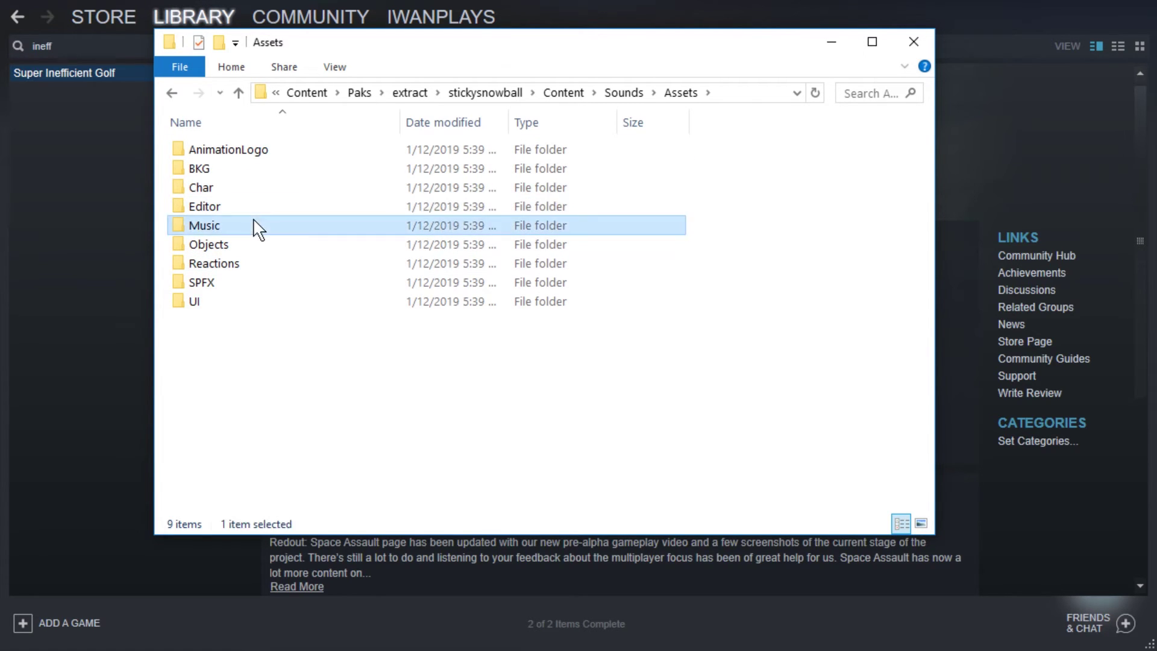
pyautogui.doubleClick(257, 155)
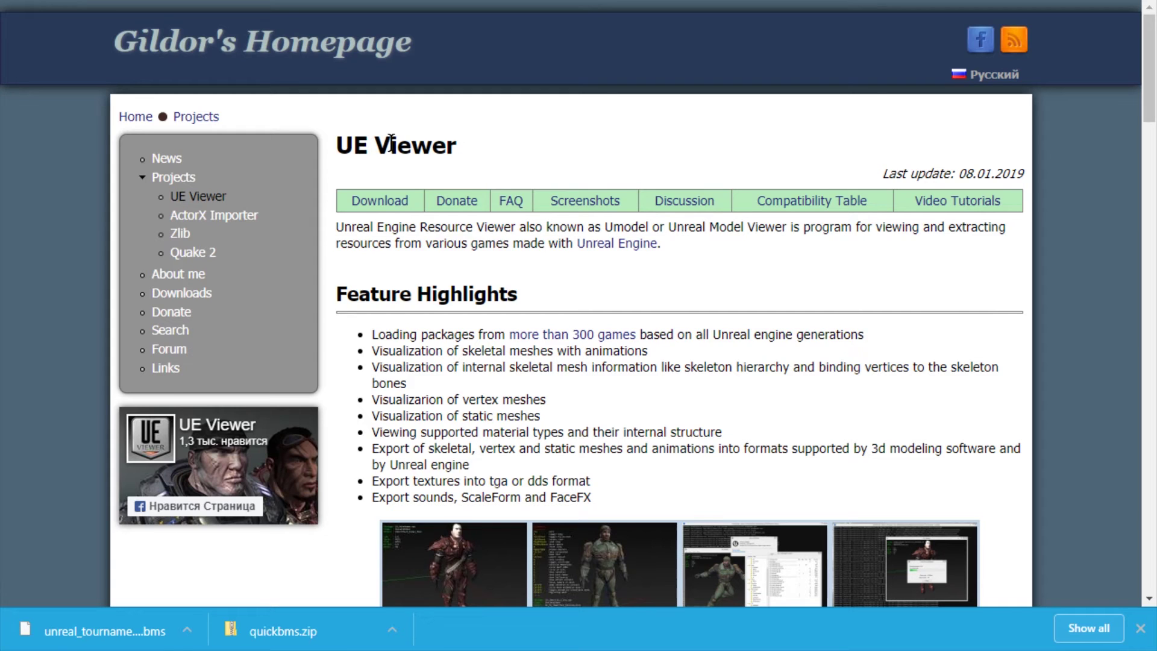
# - Save the Win32 UE Viewer download, umodel_win32.zip, into GameplayMusic
pyautogui.click(393, 200)
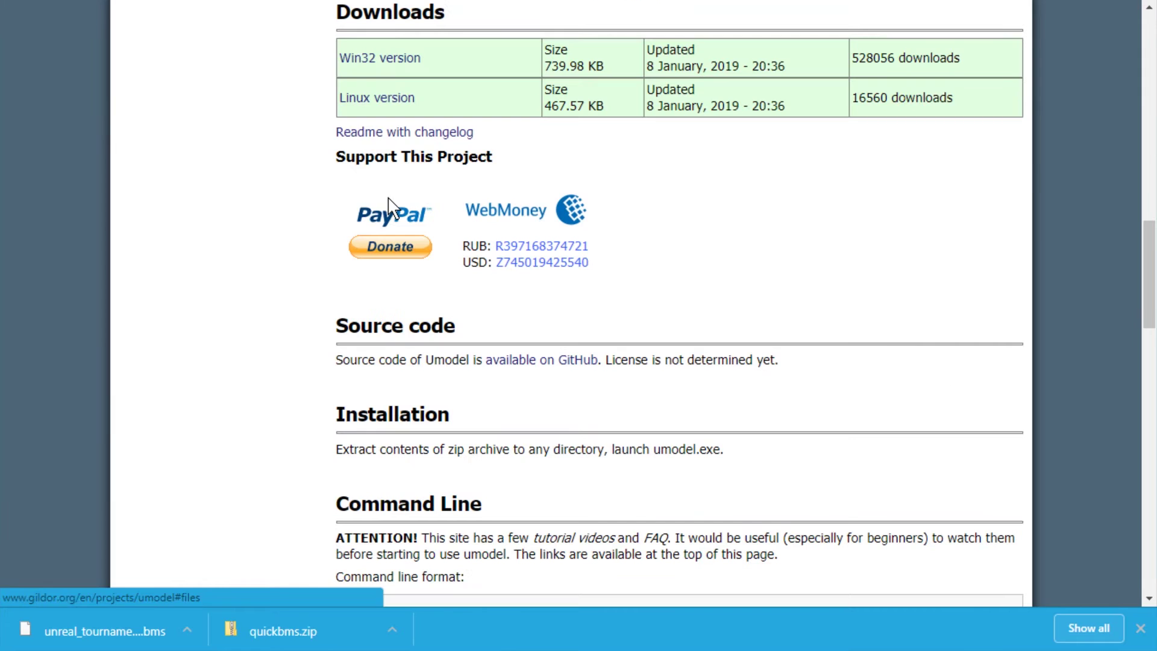
pyautogui.click(402, 62)
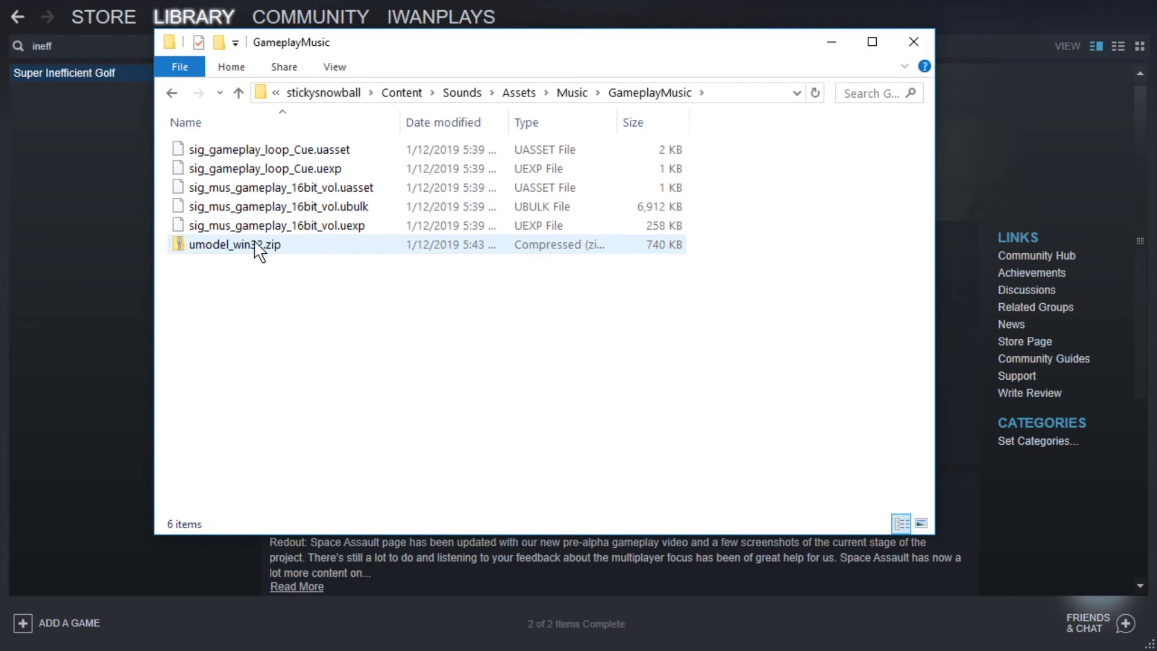
pyautogui.rightClick(250, 251)
# - Extract umodel_win32.zip to its own folder and run umodel.exe, allowing it past the security warning
pyautogui.click(283, 328)
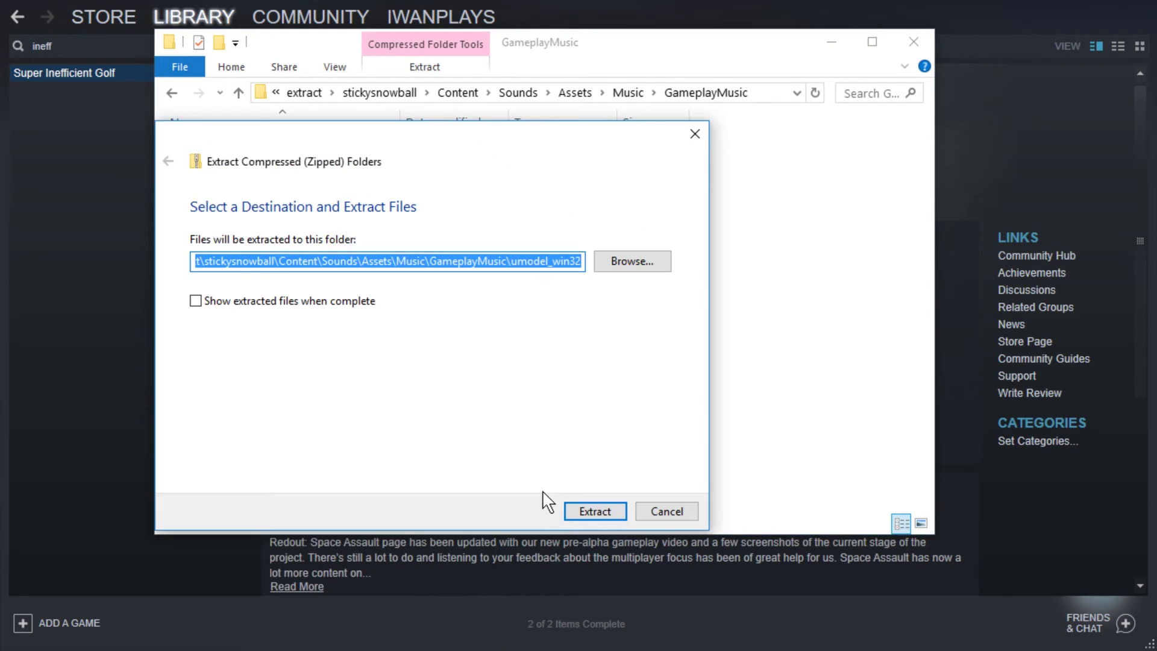
pyautogui.click(587, 509)
pyautogui.click(241, 151)
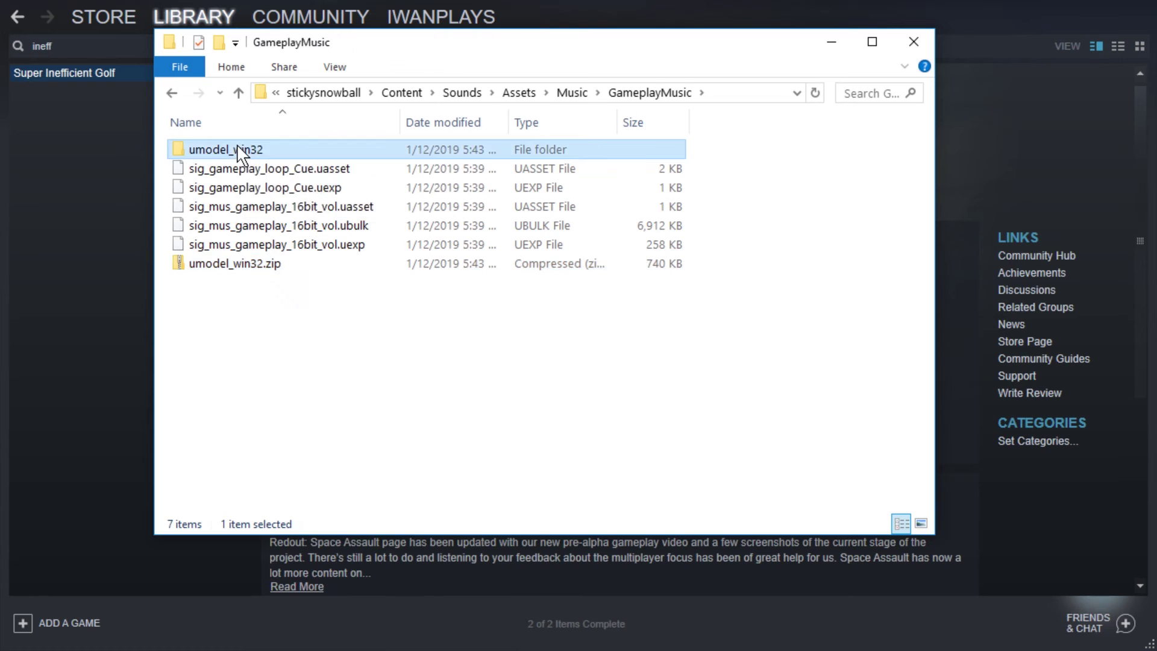
pyautogui.doubleClick(241, 151)
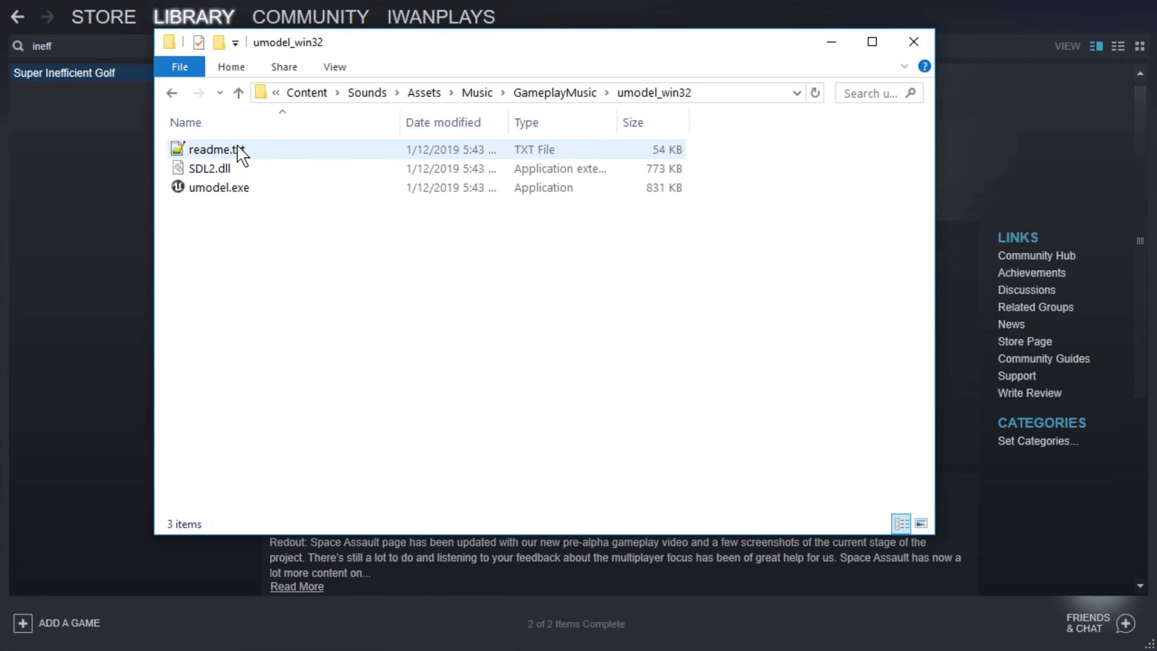
pyautogui.doubleClick(221, 191)
pyautogui.click(664, 356)
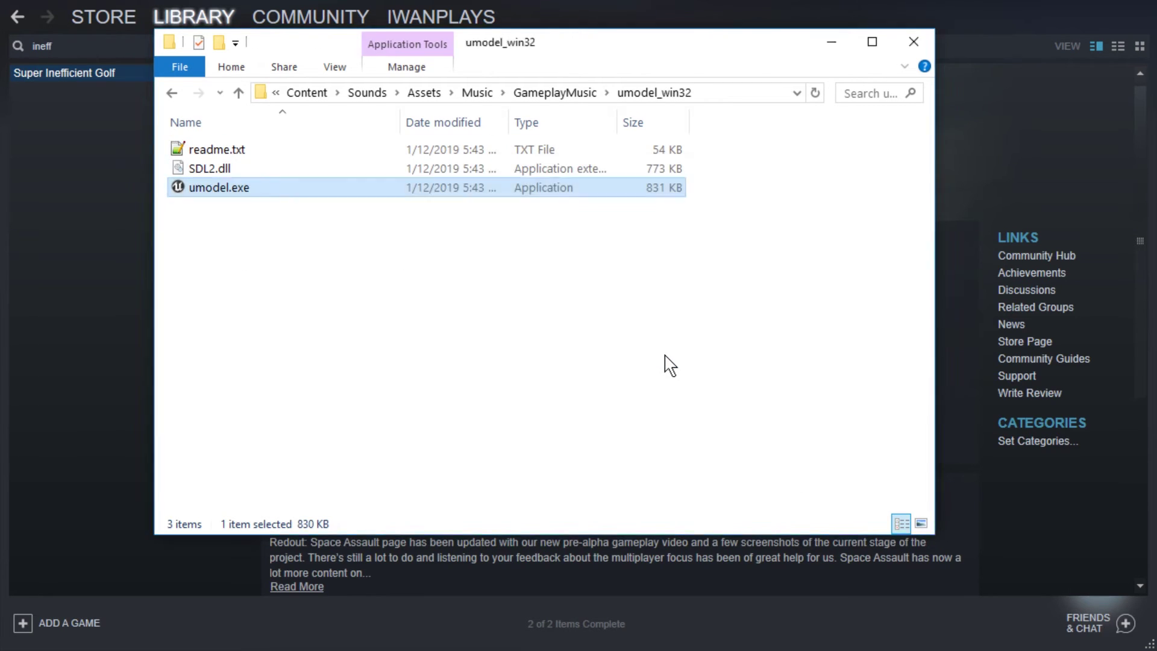
# - Set GameplayMusic as UE Viewer's game files folder and load its packages
pyautogui.moveTo(630, 225); pyautogui.dragTo(416, 220)
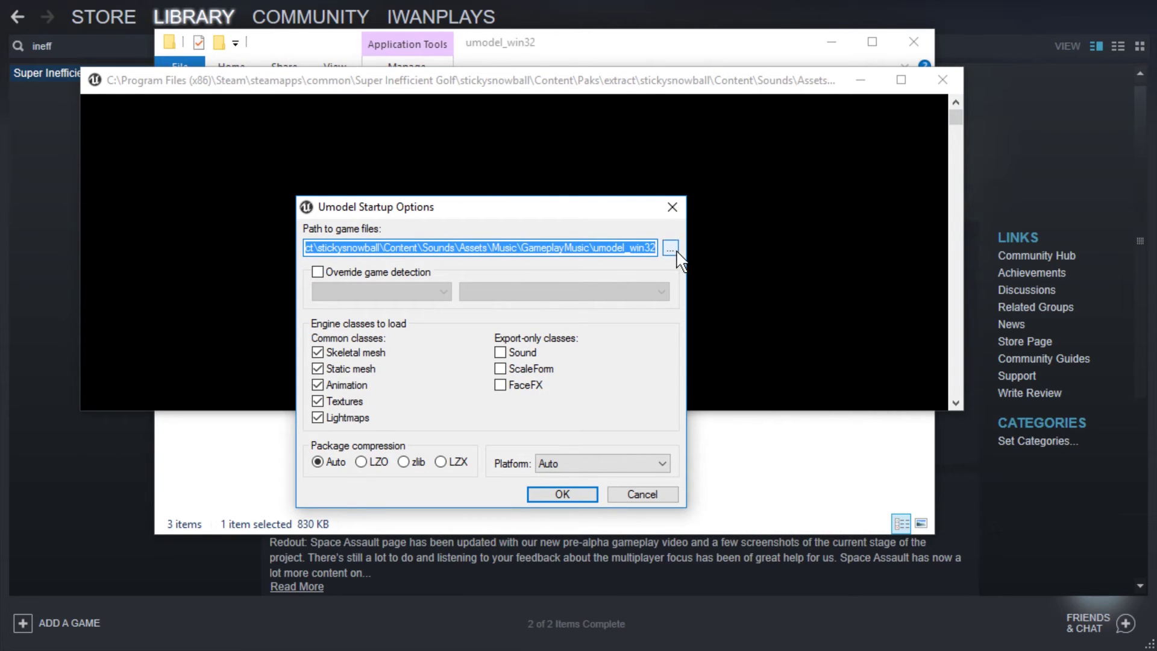
pyautogui.click(671, 249)
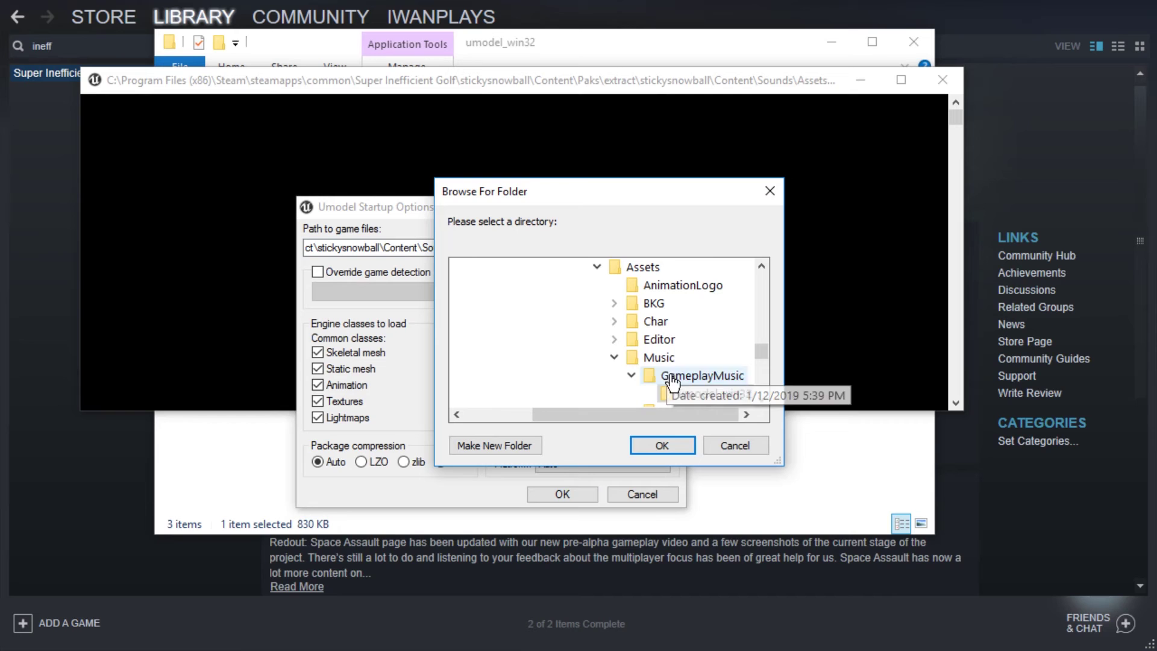
pyautogui.click(702, 379)
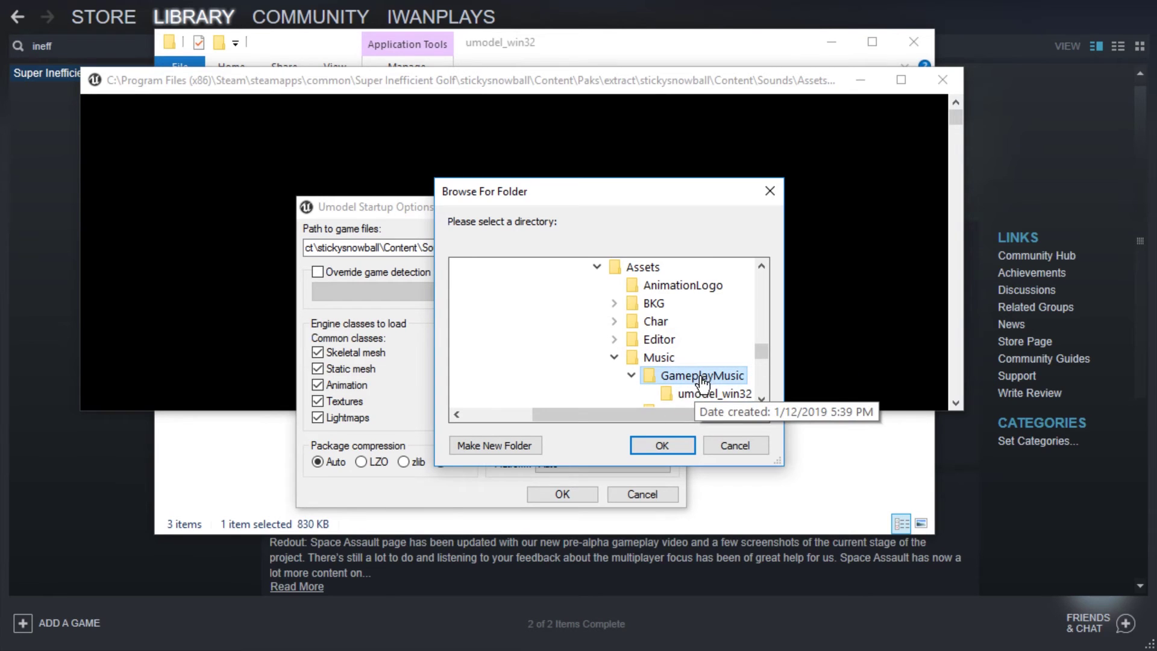
pyautogui.click(658, 444)
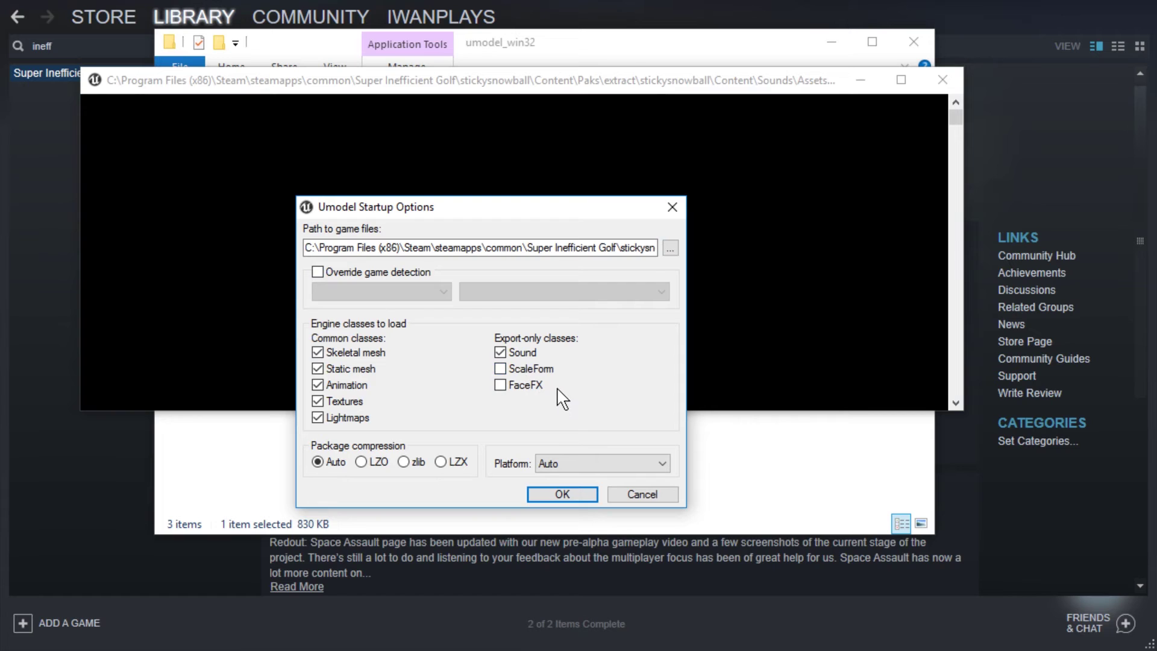
pyautogui.click(559, 494)
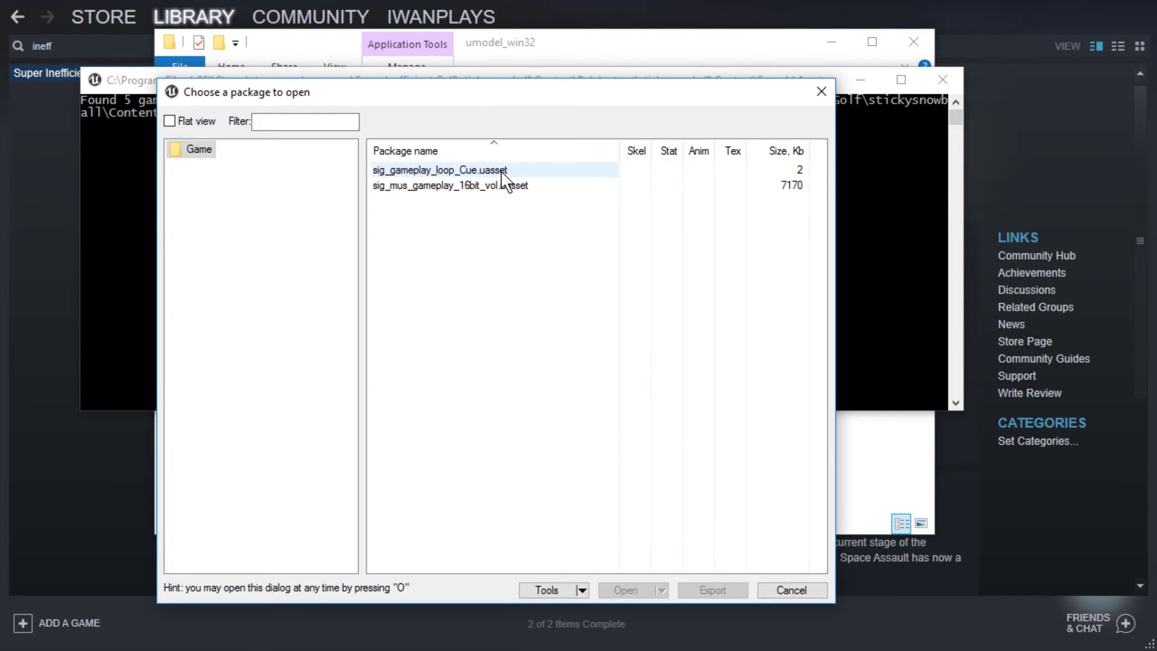
# - Export the sig_mus_gameplay_16bit_vol.uasset package, choosing Unreal engine 4.22 as the game version
pyautogui.click(508, 186)
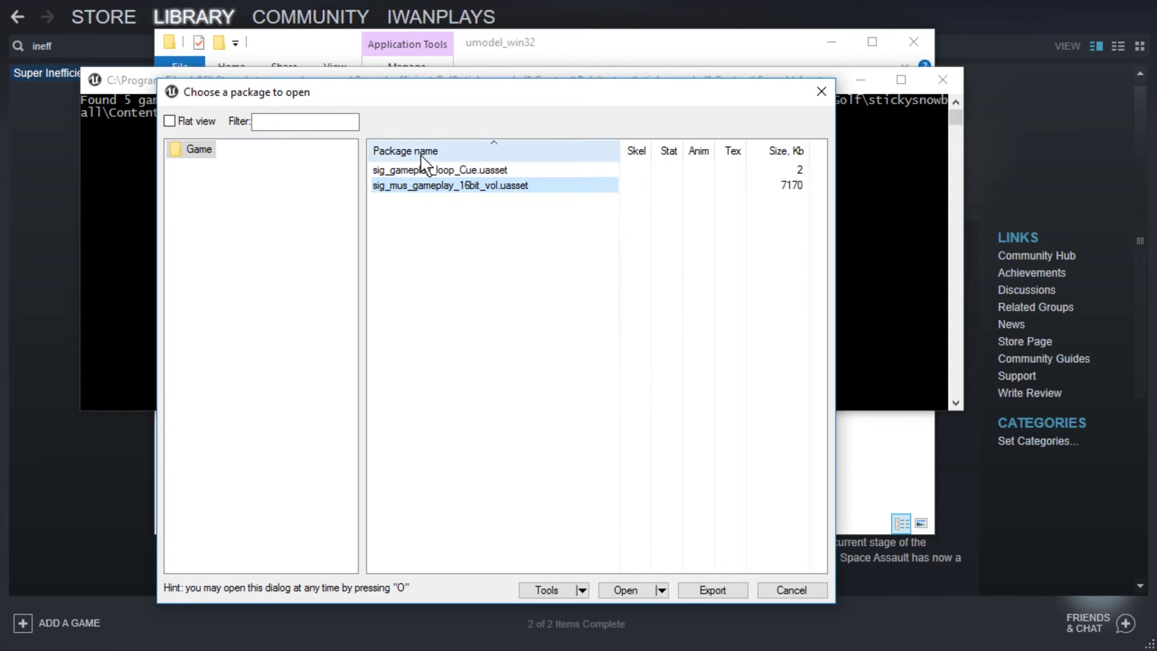
pyautogui.click(721, 592)
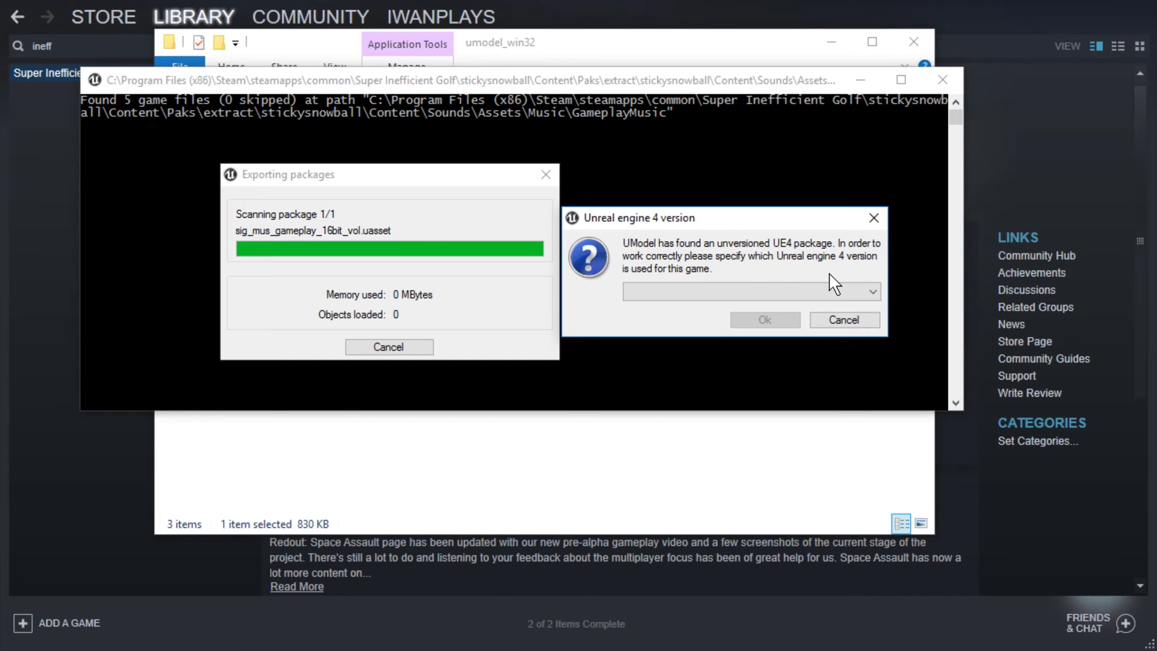
pyautogui.click(704, 293)
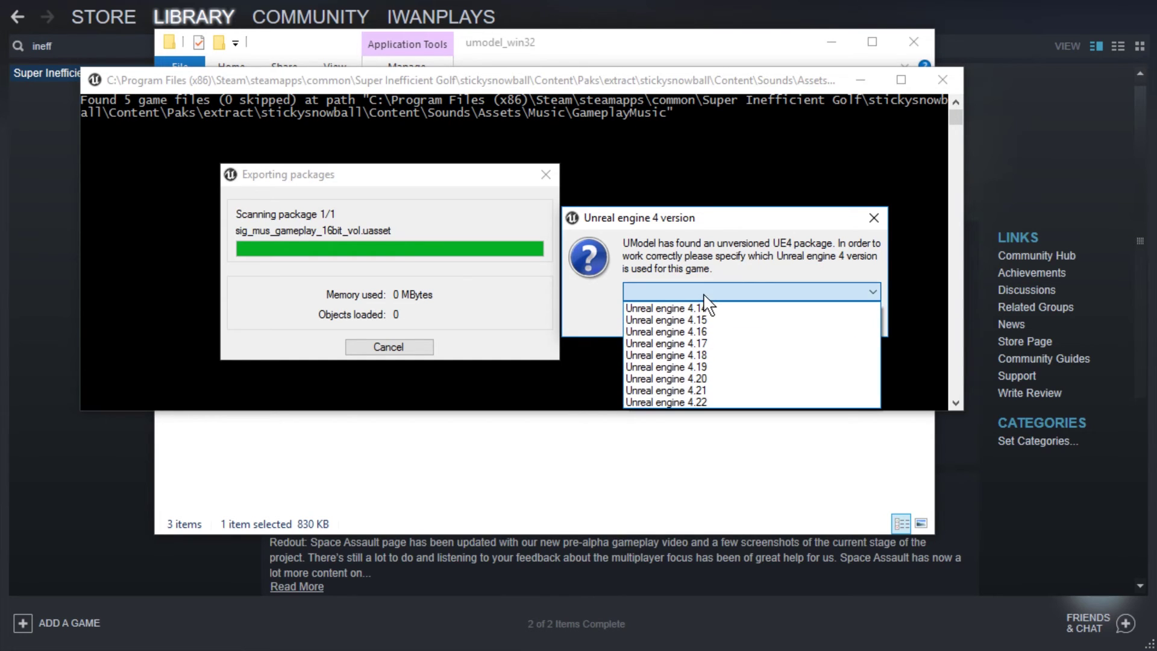
pyautogui.click(704, 402)
# - Finish the export, then drag the sig_mus_gameplay_16bit_vol.ue4opus file from UmodelExport onto VLC
pyautogui.click(763, 320)
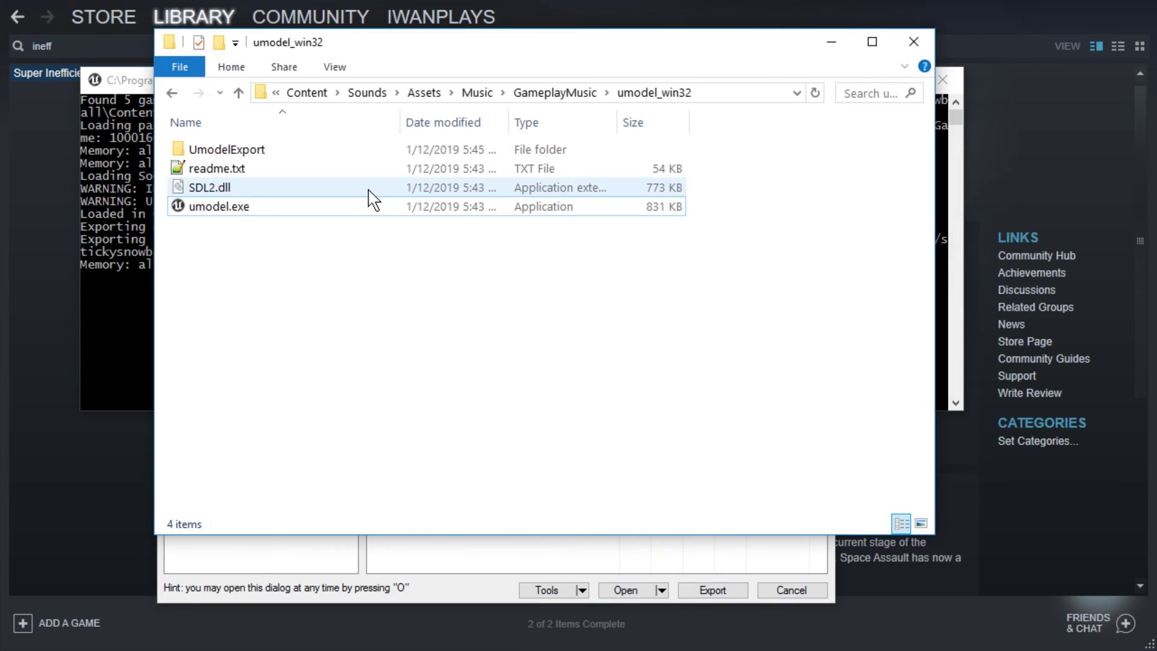
pyautogui.doubleClick(336, 150)
pyautogui.click(336, 158)
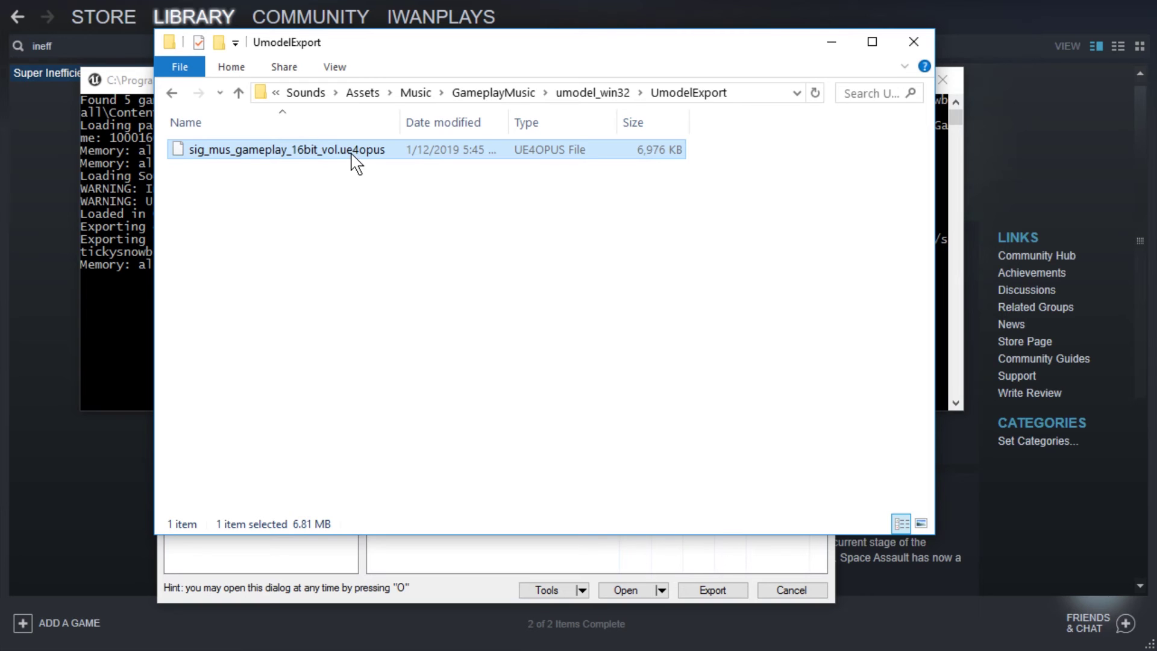
pyautogui.press('F2')
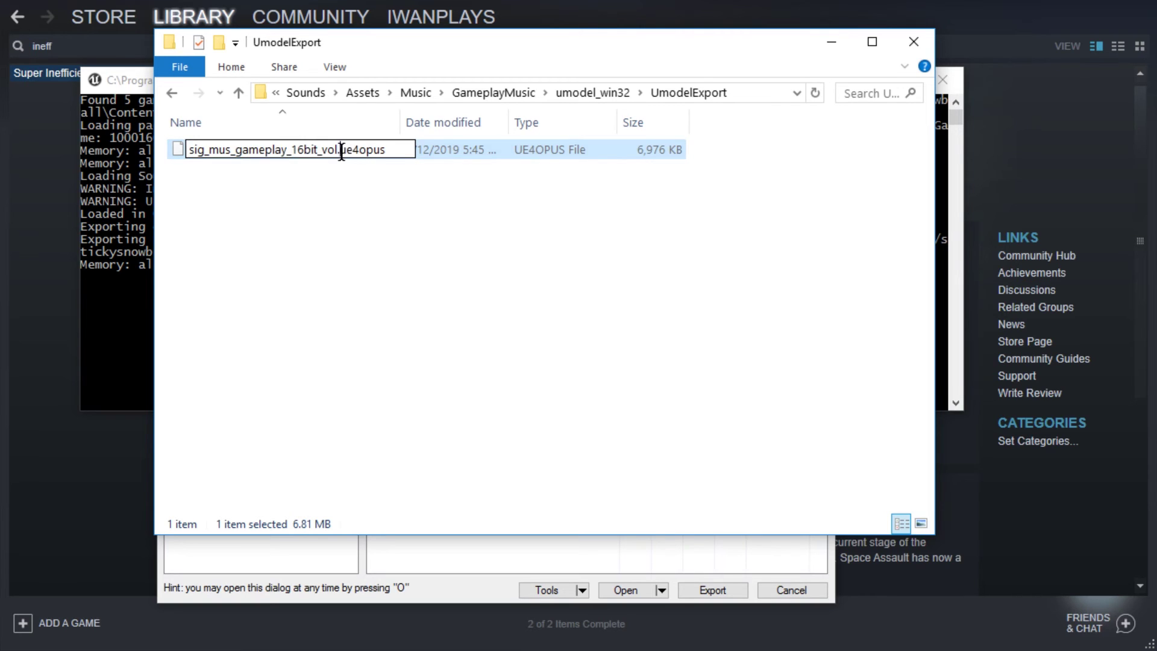
pyautogui.doubleClick(349, 151)
pyautogui.click(286, 255)
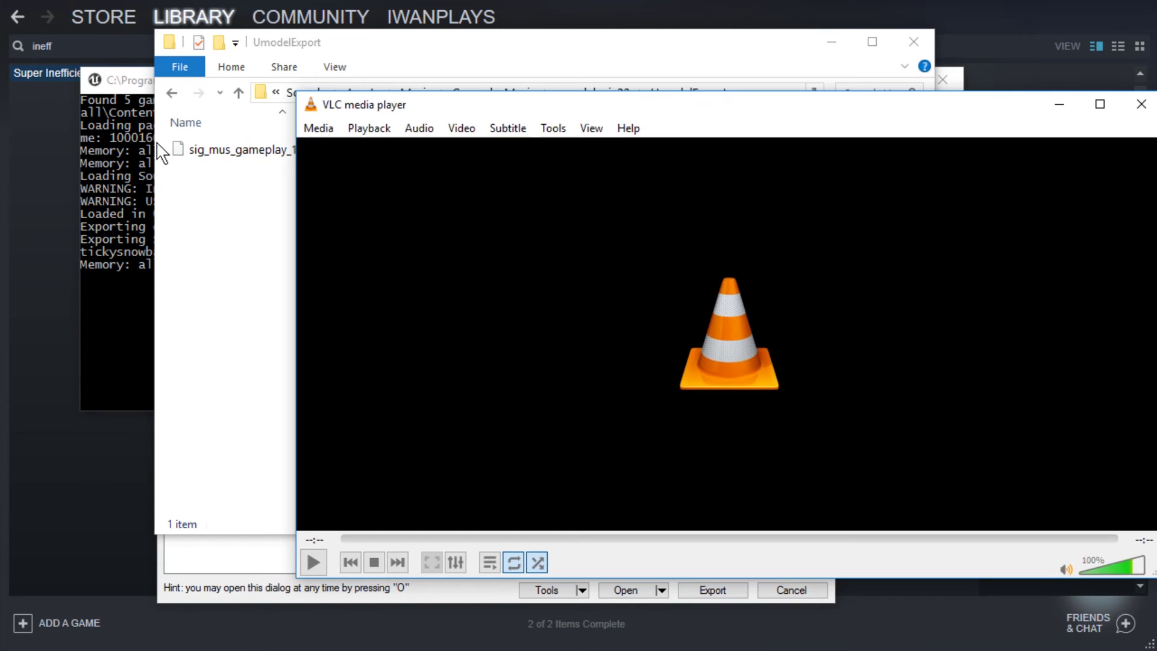
pyautogui.moveTo(190, 154); pyautogui.dragTo(637, 317)
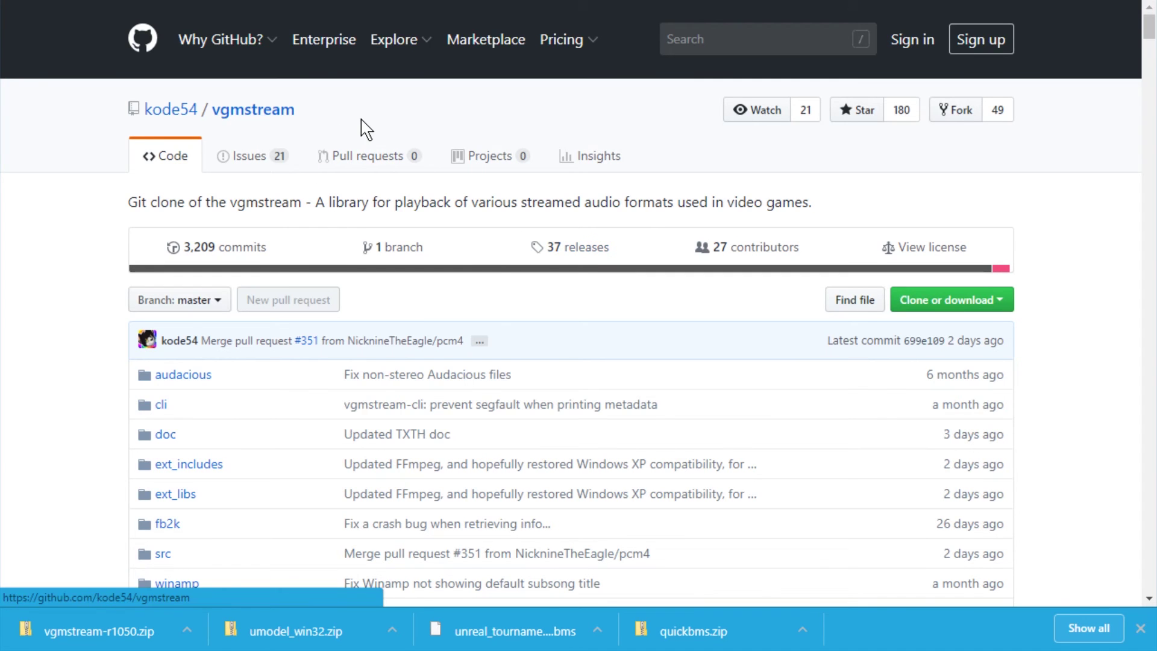
# - Download Release\test.zip from vgmstream's latest AppVeyor build and show it in the UE4Test folder
pyautogui.scroll(-15, 365, 129)
pyautogui.scroll(-10, 365, 129)
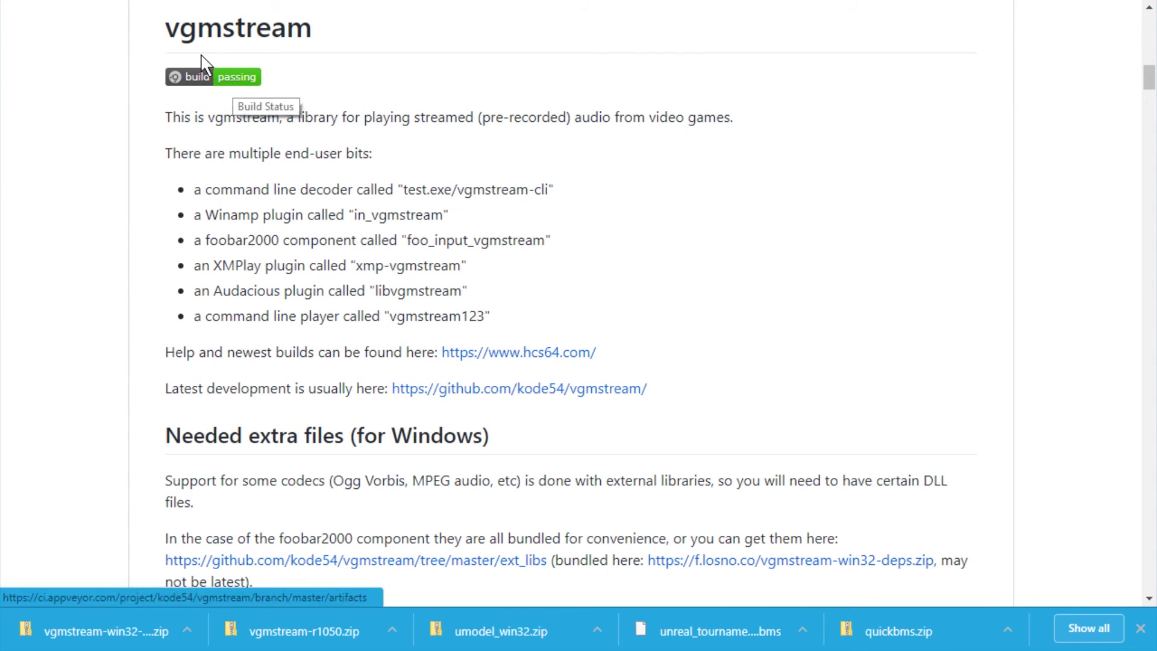
pyautogui.click(229, 77)
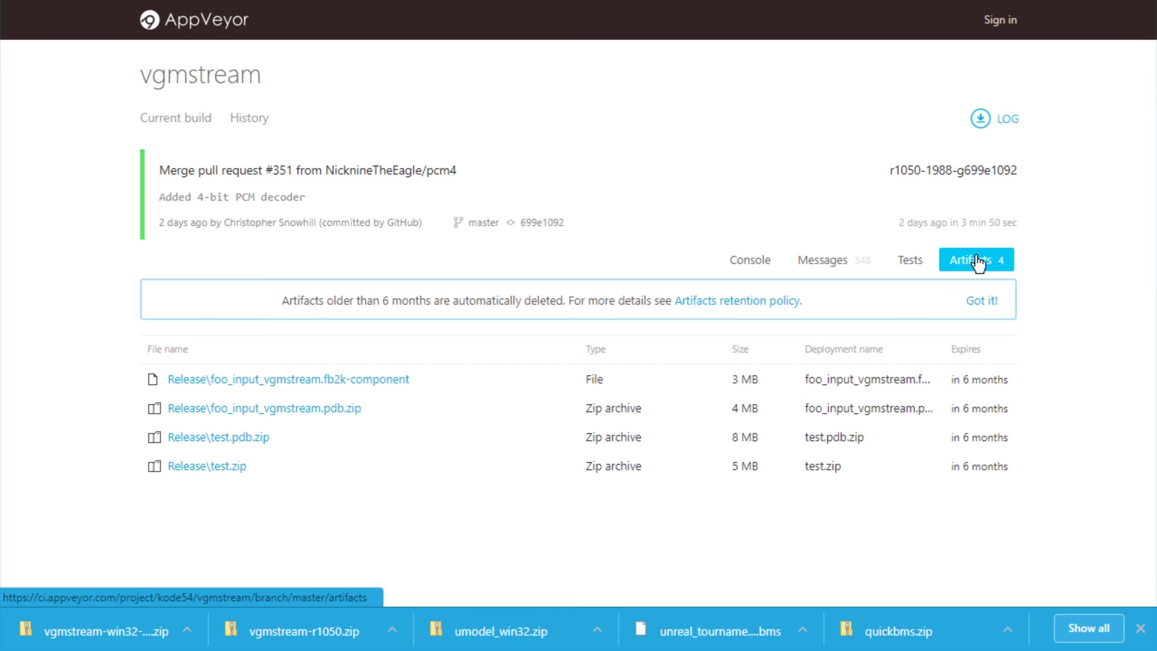
pyautogui.click(240, 471)
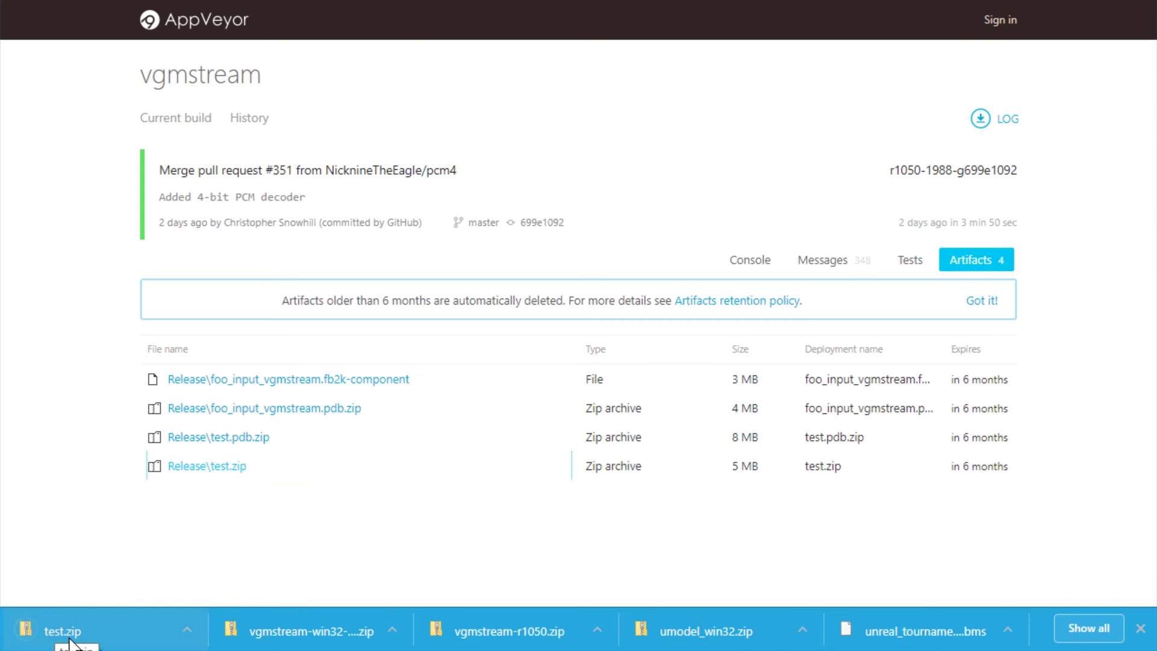
pyautogui.click(70, 643)
pyautogui.rightClick(250, 166)
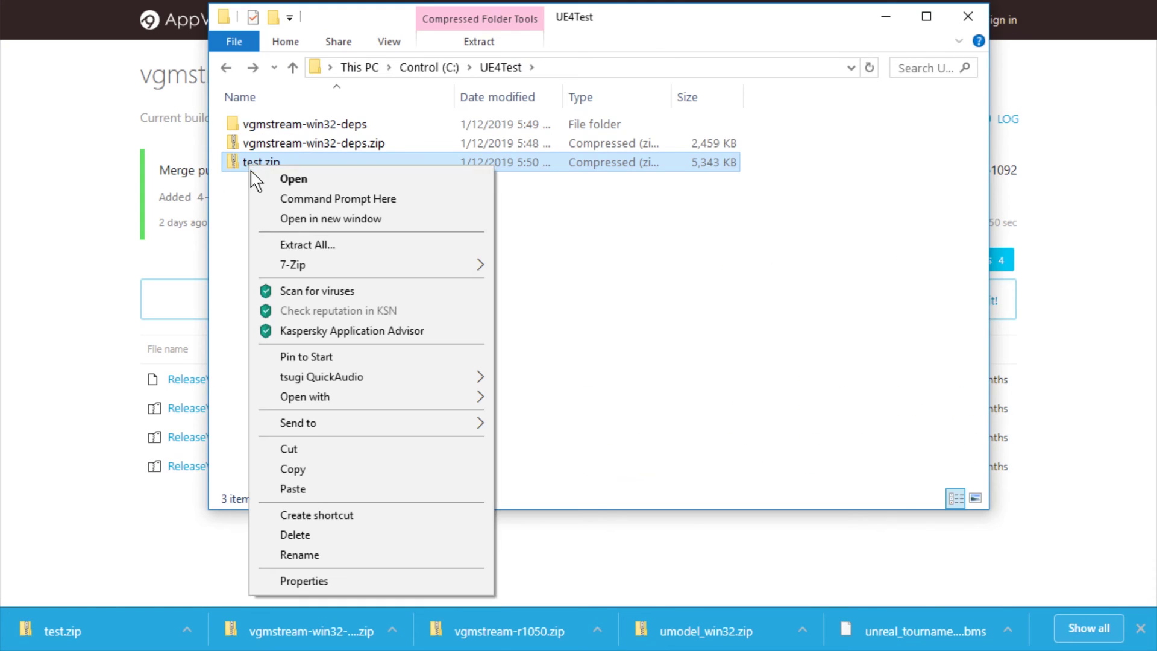
# - Extract test.zip to a test folder and paste the .ue4opus file into it
pyautogui.click(319, 243)
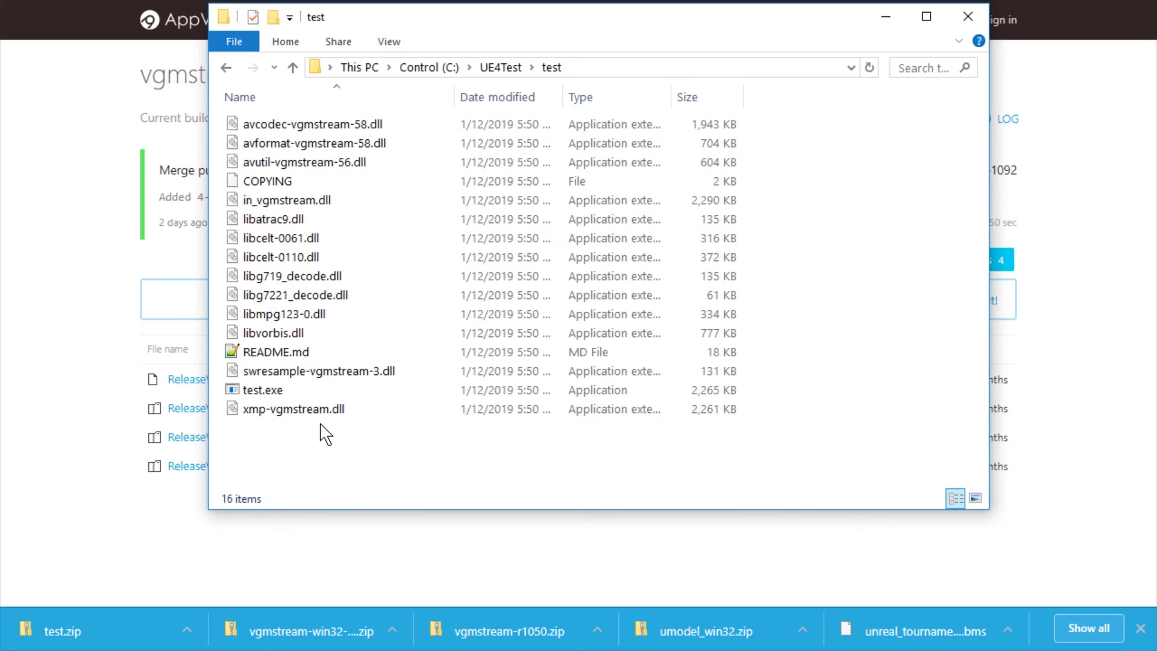
pyautogui.hotkey('ctrl', 'a')
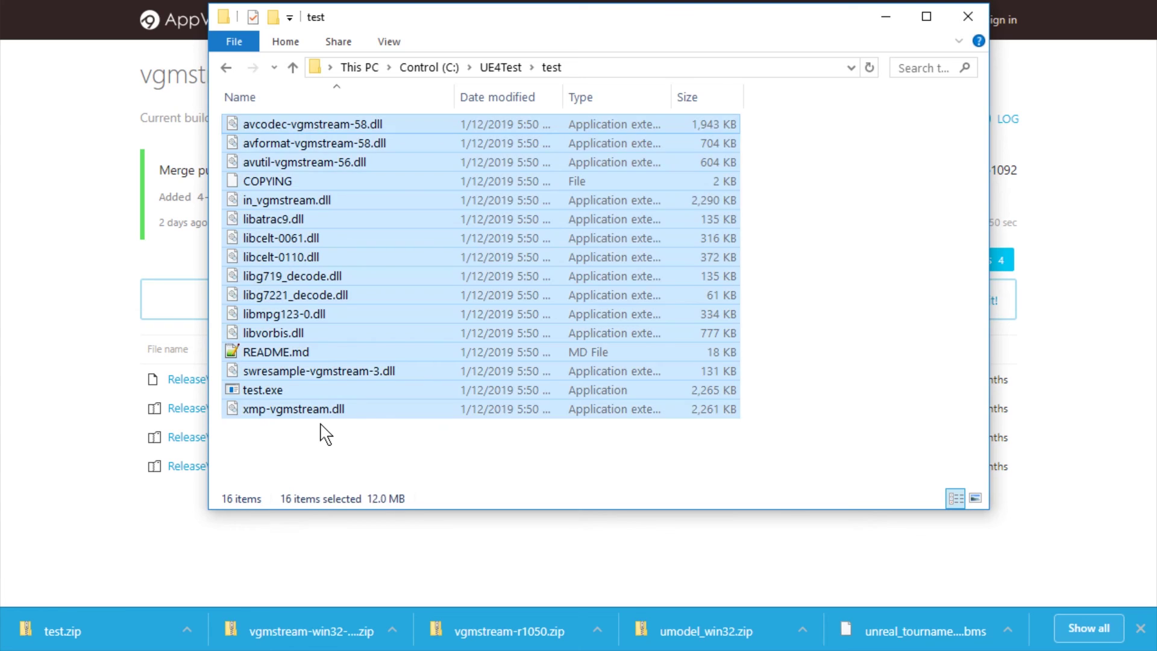
pyautogui.hotkey('ctrl', 'v')
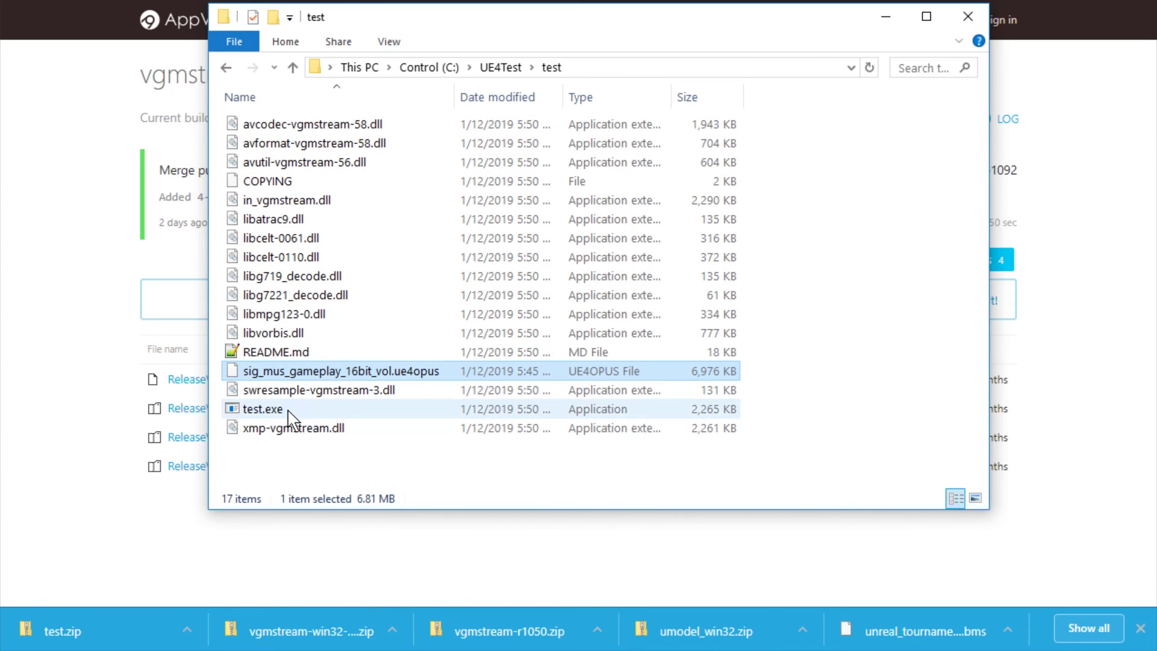
pyautogui.click(331, 460)
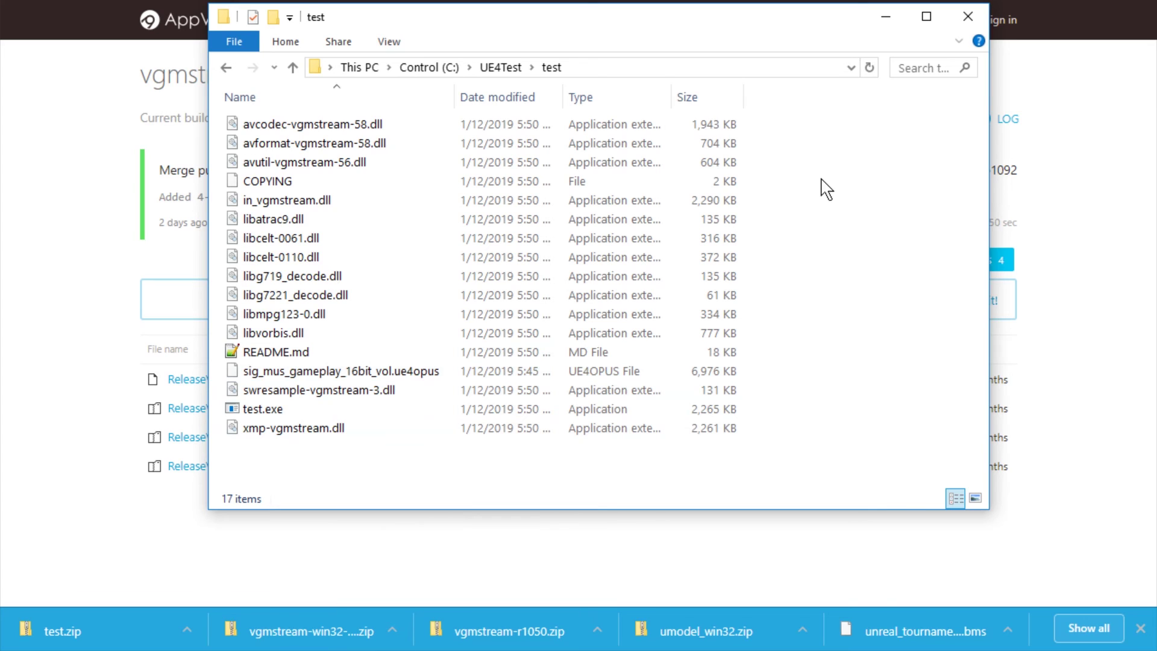
# - Open a command window in the test folder
pyautogui.rightClick(790, 152)
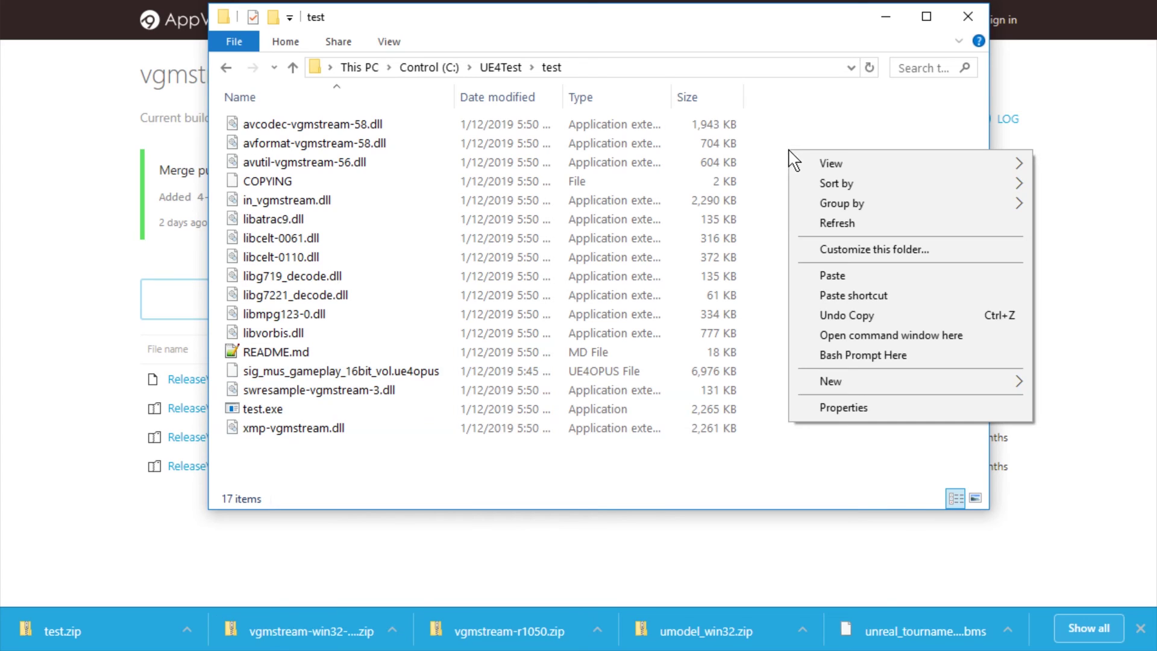
pyautogui.click(833, 331)
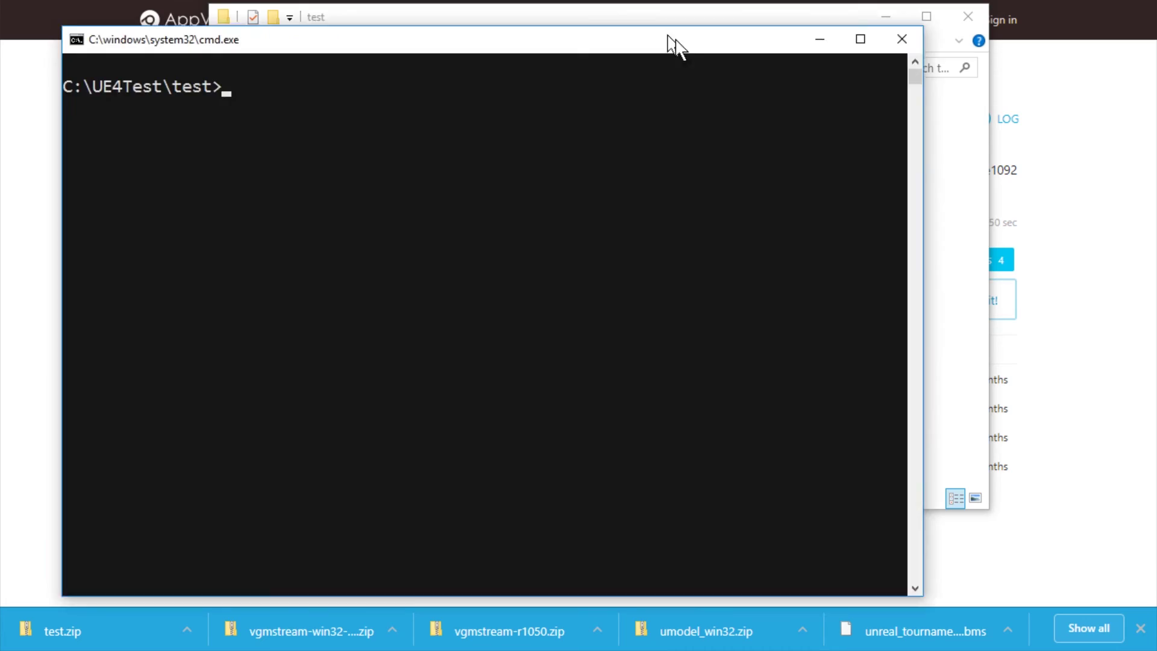
pyautogui.moveTo(668, 36); pyautogui.dragTo(781, 56)
# - Run test.exe with -h and then alone to display vgmstream's usage
pyautogui.write('c')
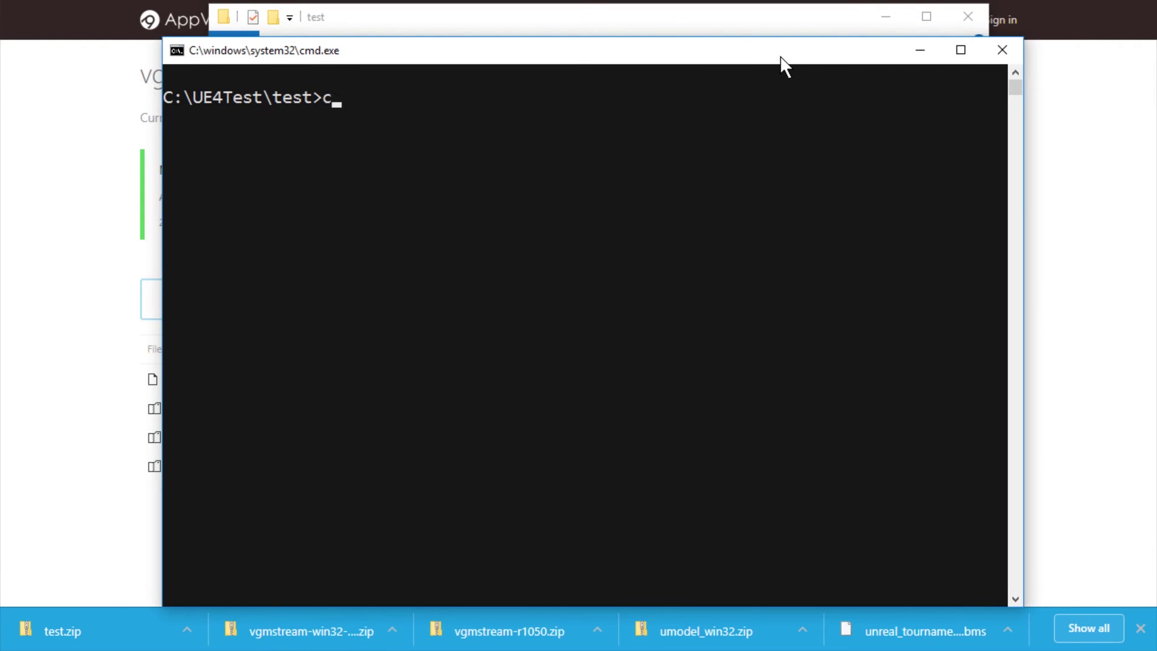
pyautogui.write('md')
pyautogui.press('Return')
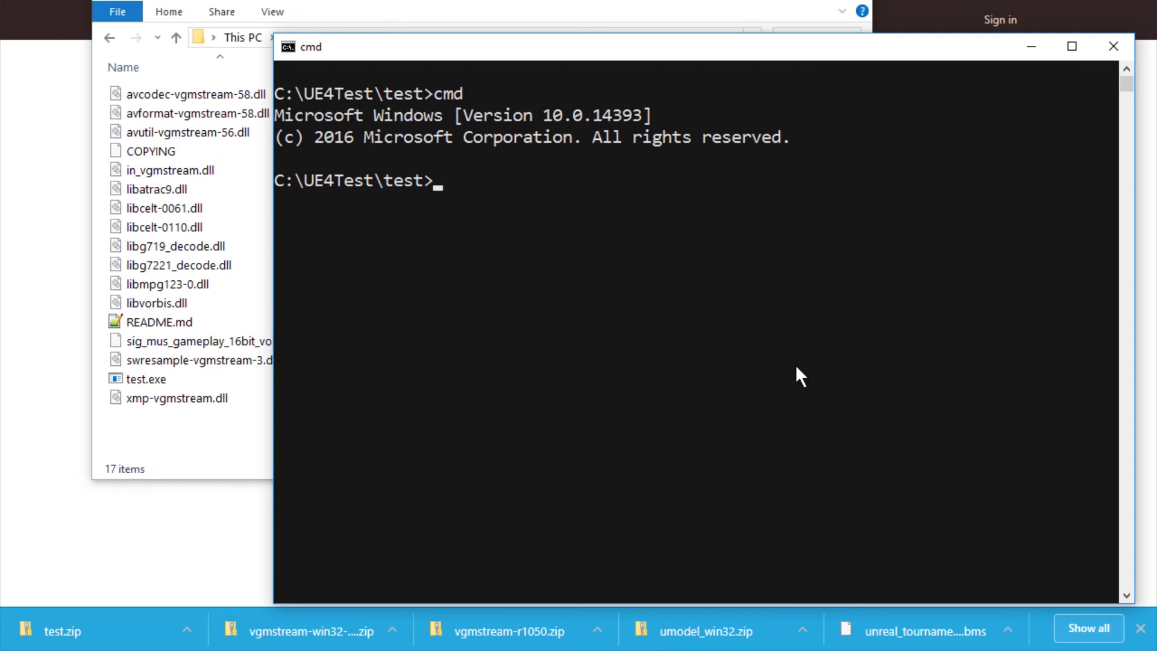
pyautogui.write('test.exe')
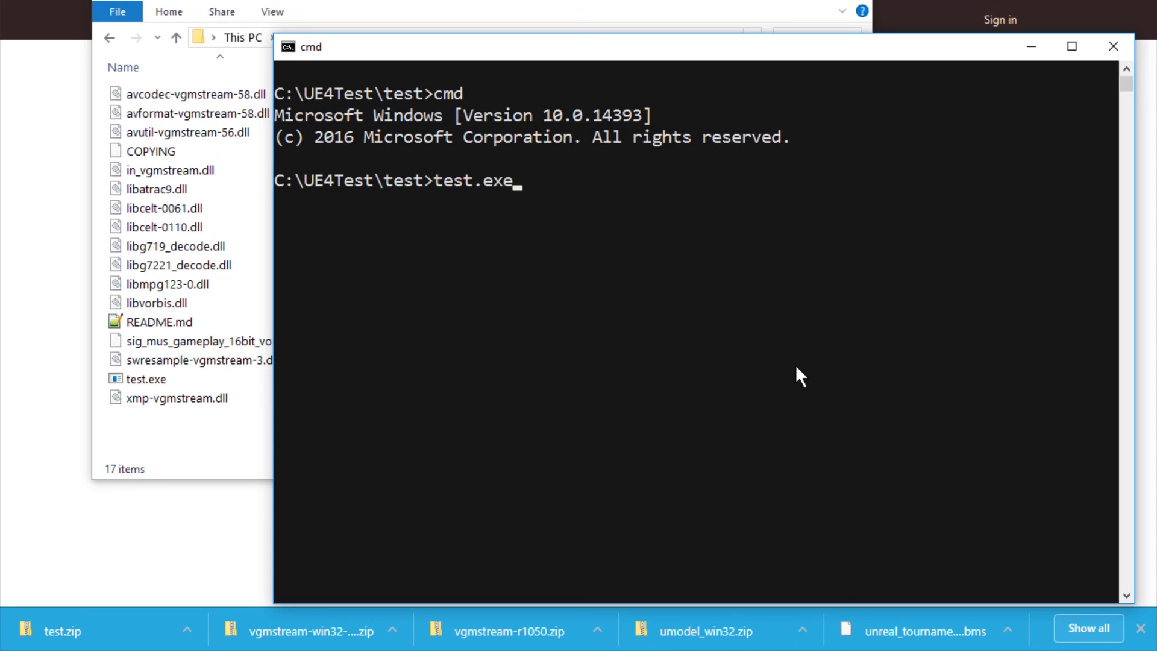
pyautogui.write(' -h')
pyautogui.press('Return')
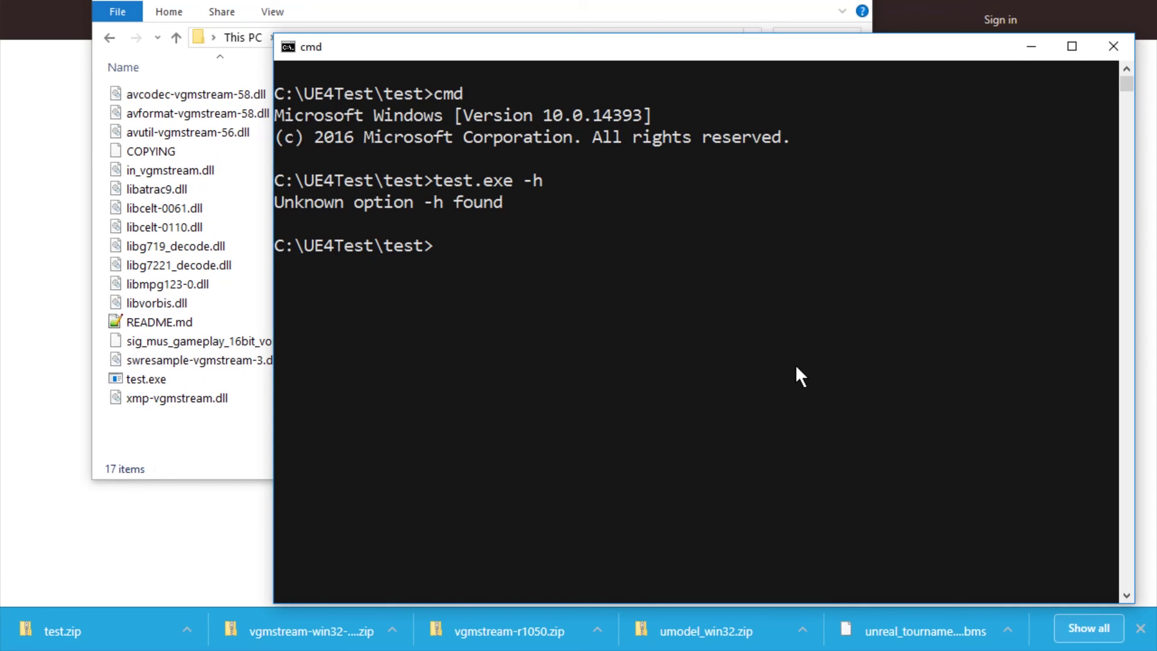
pyautogui.press('Up')
pyautogui.press('BackSpace')
pyautogui.press('BackSpace')
pyautogui.press('BackSpace')
pyautogui.press('Return')
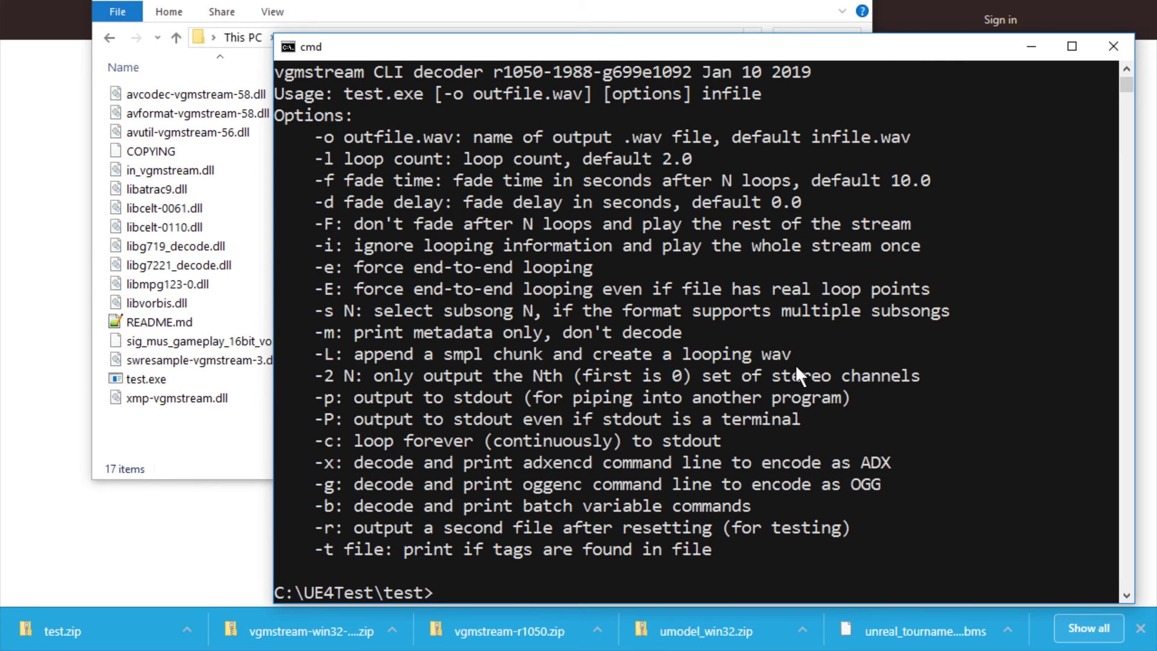
# - Run test.exe -o out.wav sig_mus_gameplay_16bit_vol.ue4opus and select out.wav in the test folder
pyautogui.press('Up')
pyautogui.write('-o out.w')
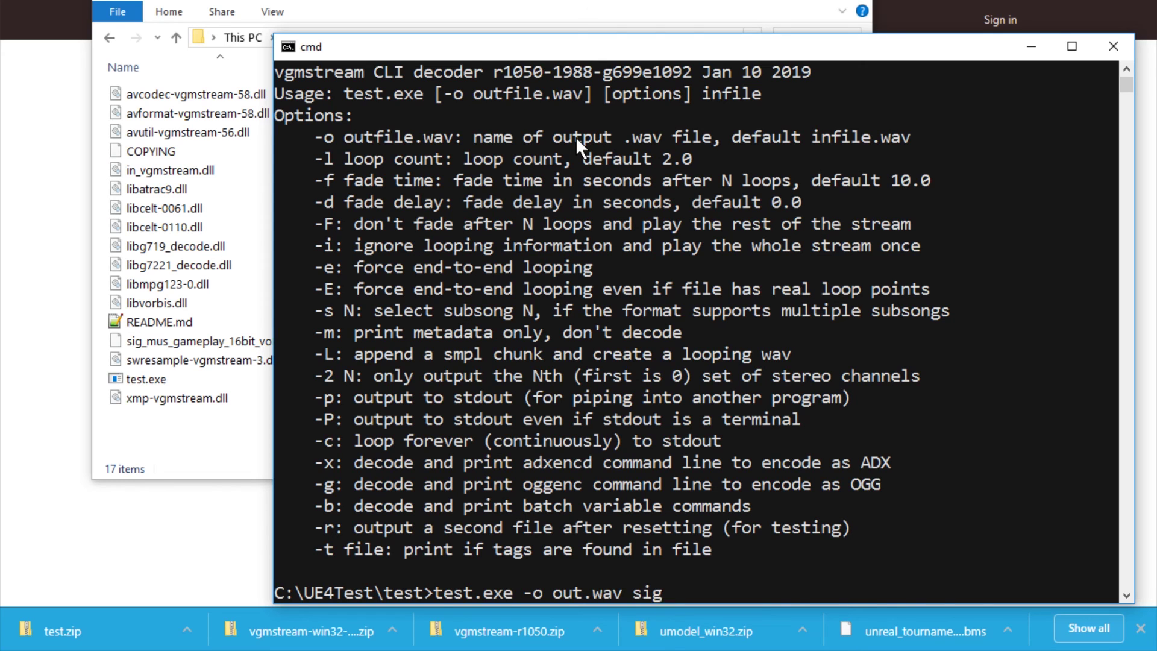
pyautogui.write('av sig')
pyautogui.press('Tab')
pyautogui.press('Return')
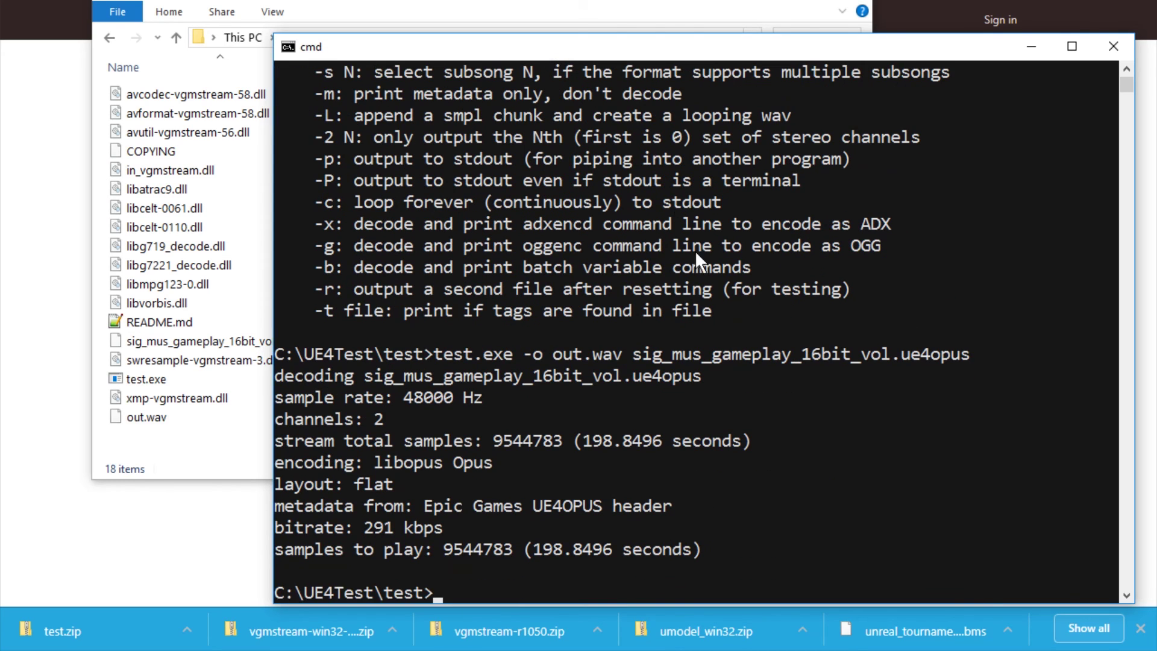
pyautogui.click(199, 456)
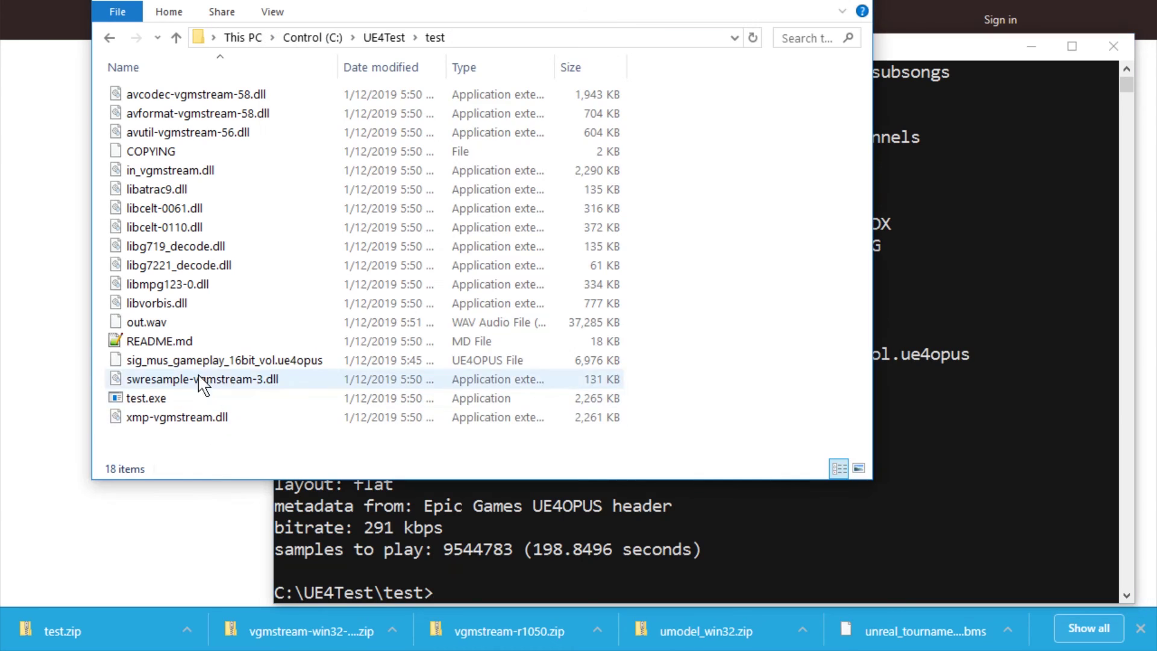
pyautogui.click(146, 322)
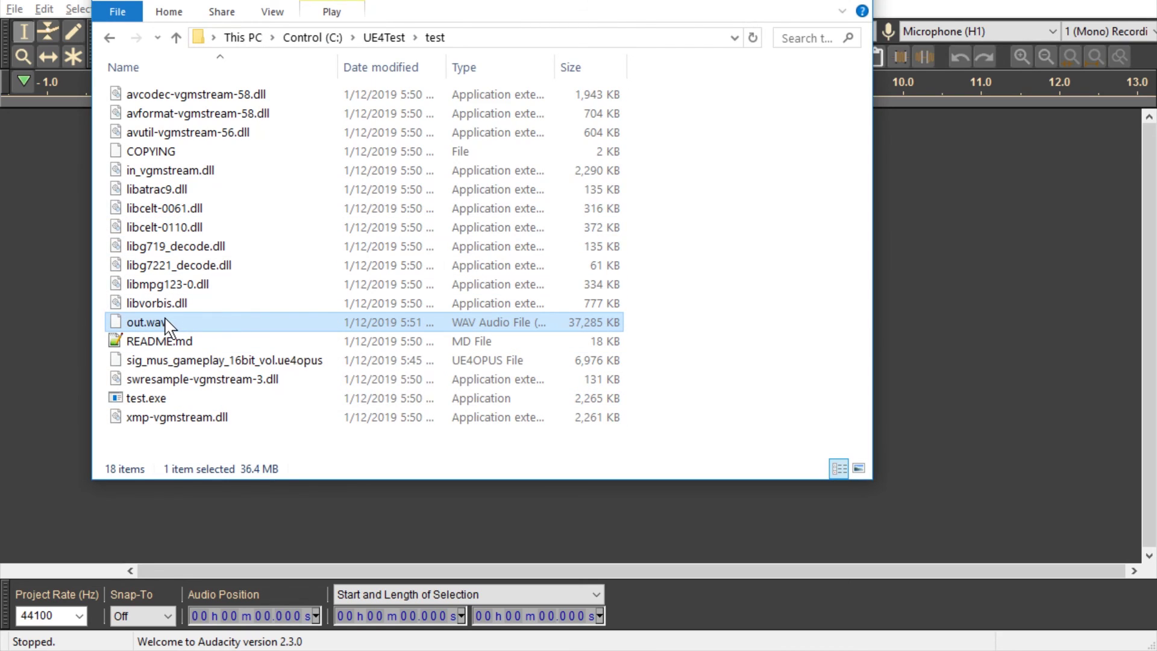
# - Import out.wav into Audacity and start playing the whole track
pyautogui.moveTo(168, 329); pyautogui.dragTo(66, 182)
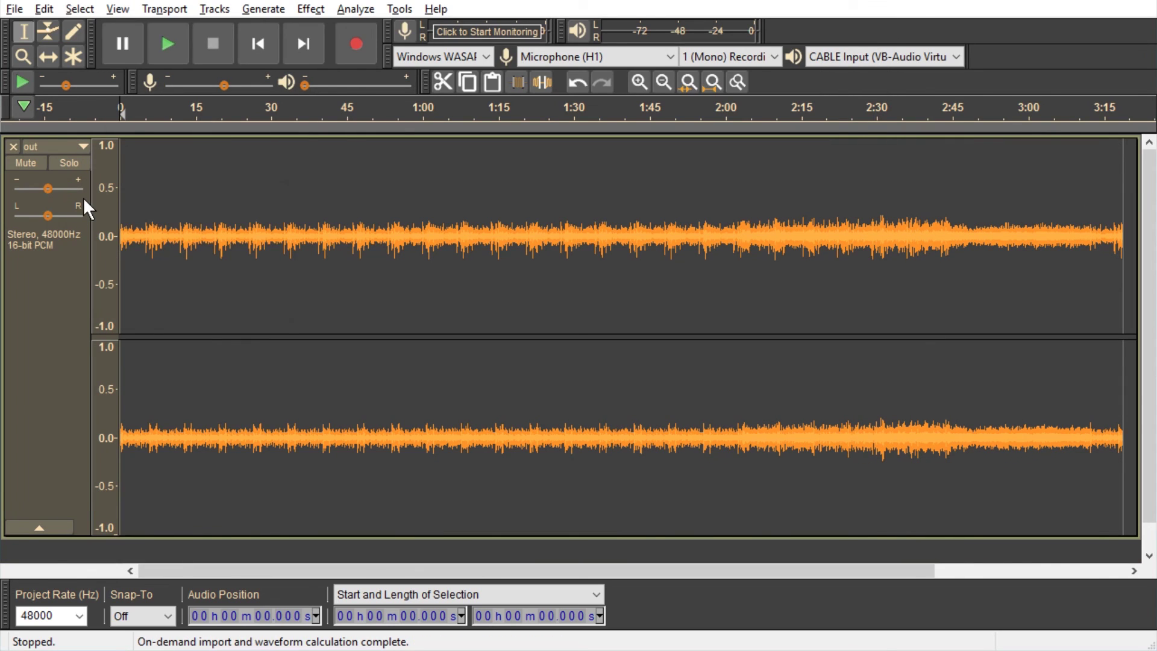
pyautogui.click(180, 199)
pyautogui.hotkey('ctrl', 'a')
pyautogui.press('space')
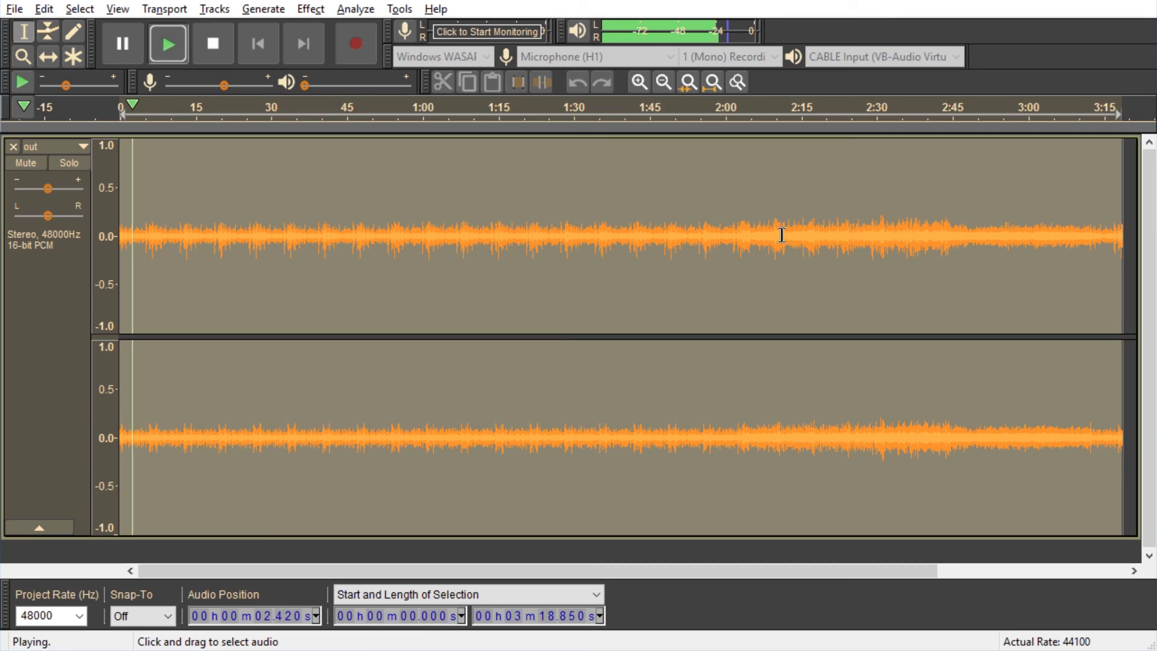
# - Seek playback to several points including about 1:20, stop, and return to UE Viewer
pyautogui.click(850, 241)
pyautogui.click(1023, 222)
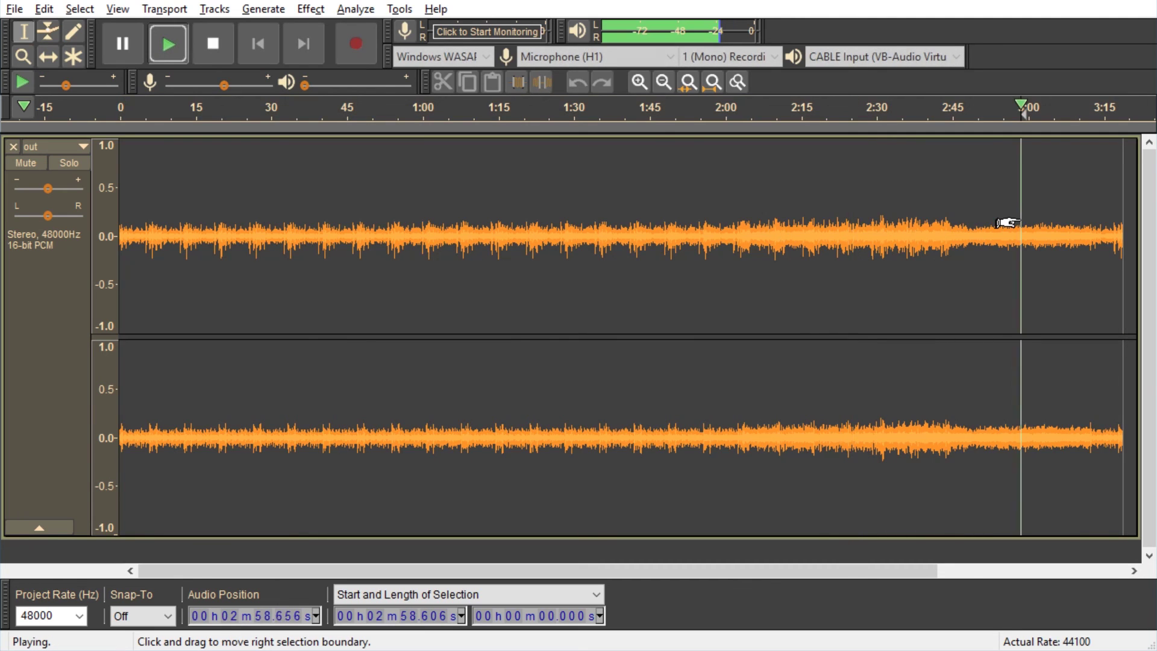
pyautogui.click(520, 238)
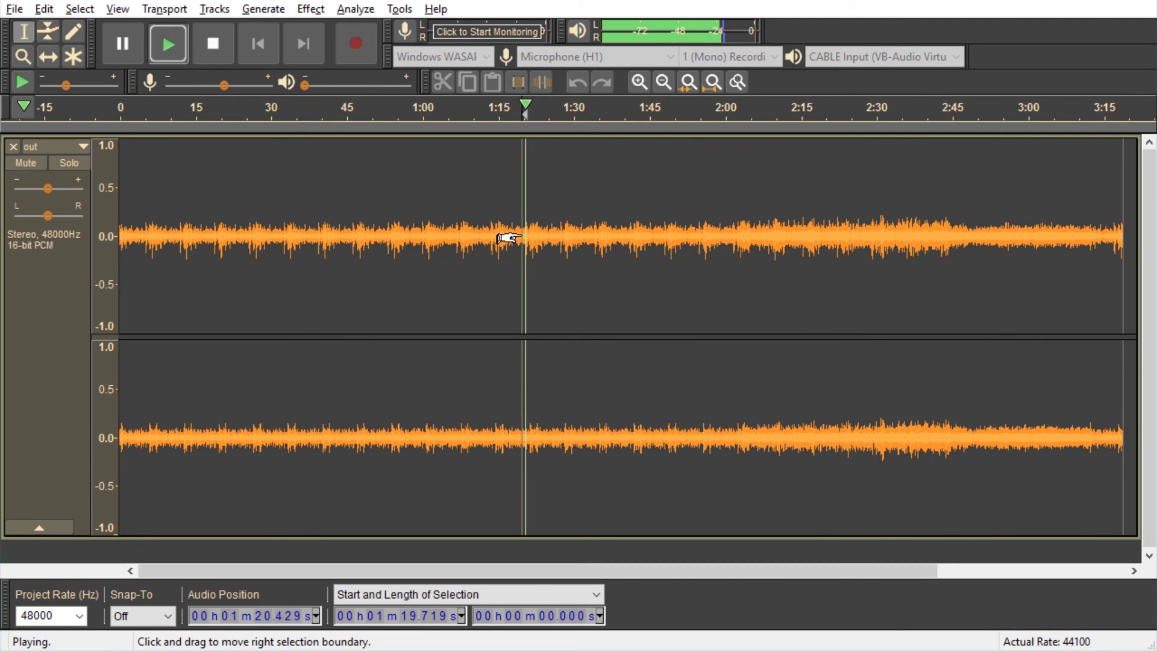
pyautogui.press('space')
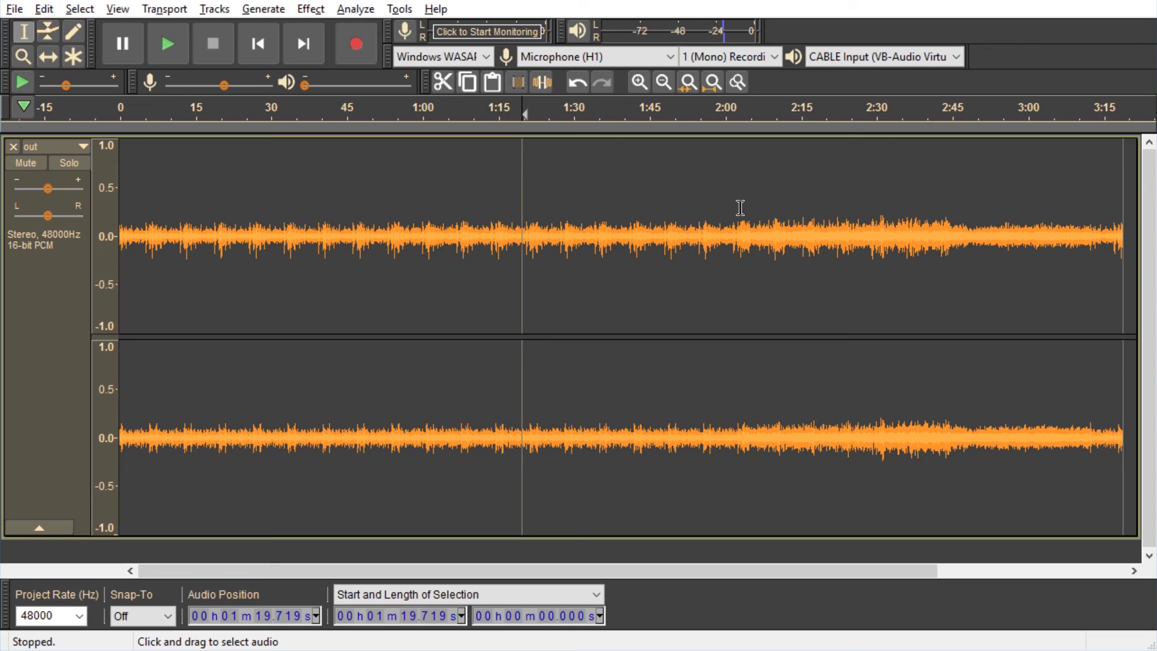
pyautogui.hotkey('alt', 'Tab')
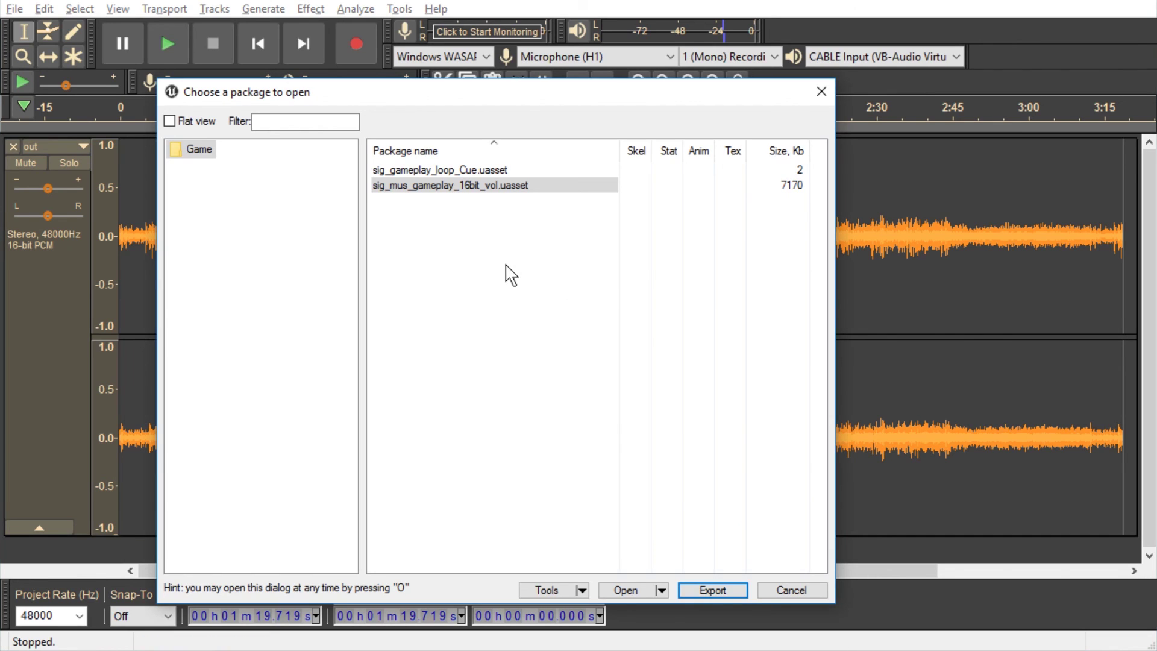